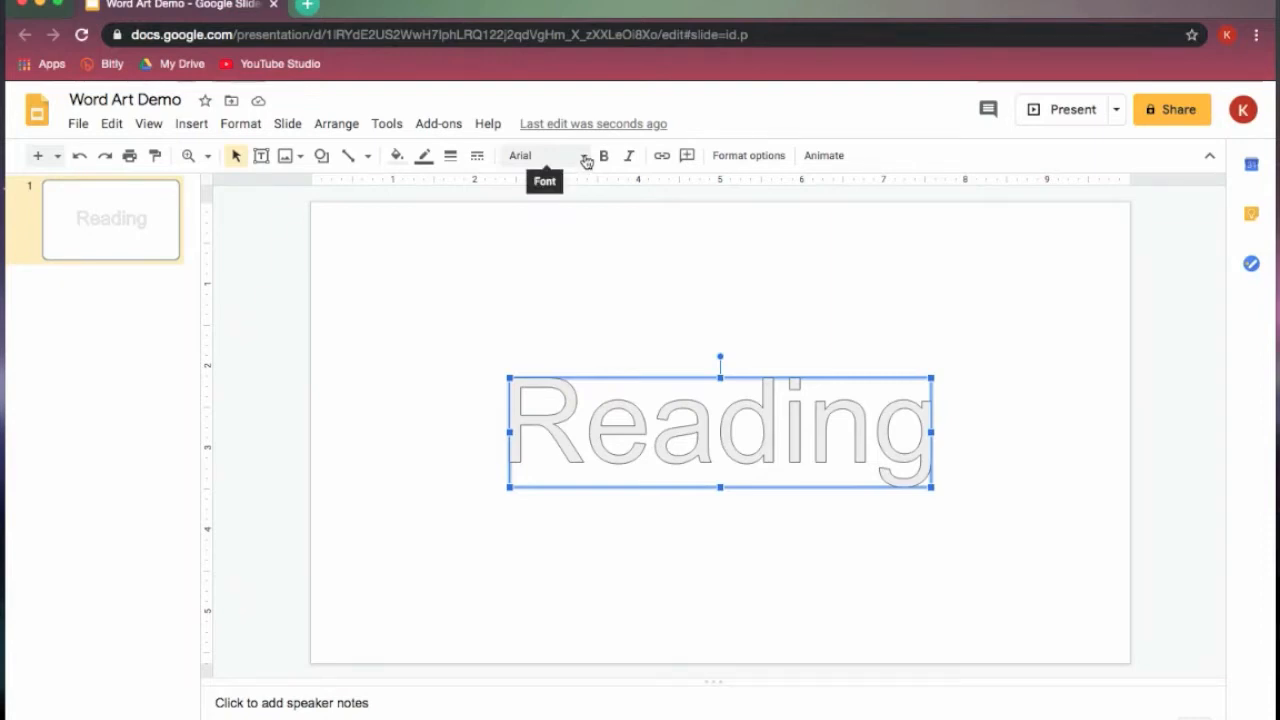
# - Add the Rubik and Quicksand fonts to the presentation's list of available fonts
pyautogui.click(586, 162)
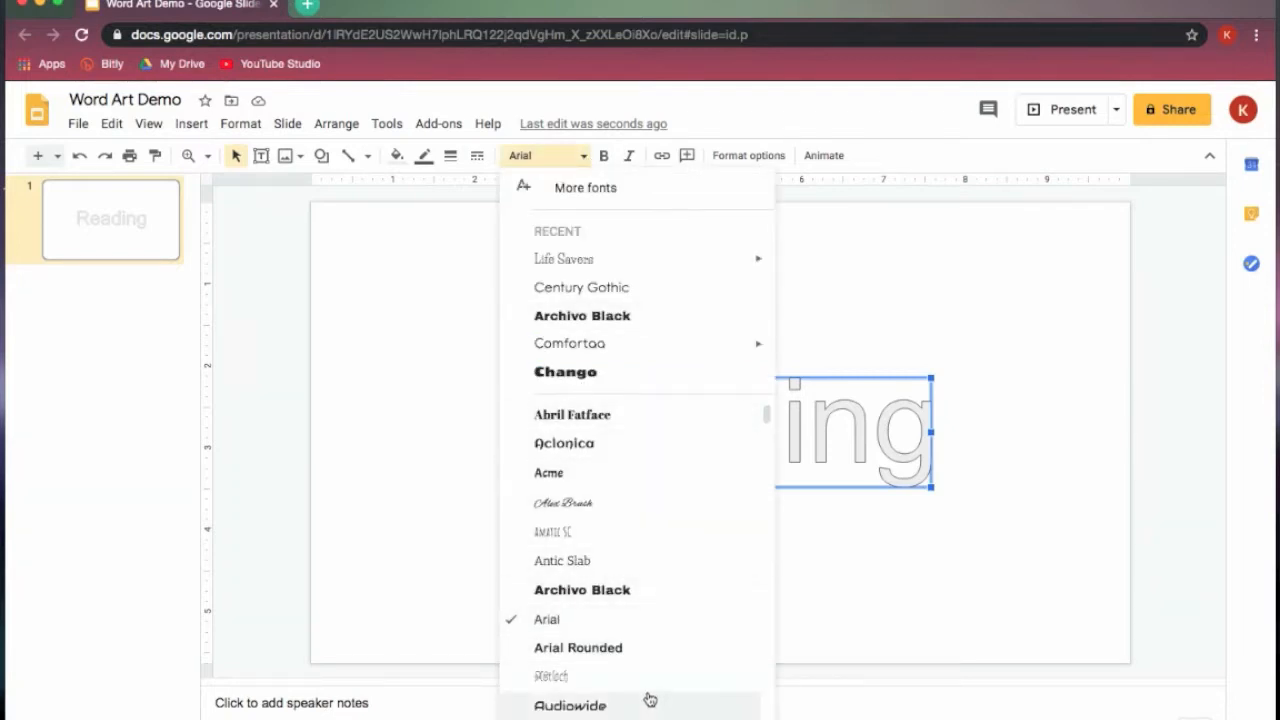
pyautogui.click(649, 190)
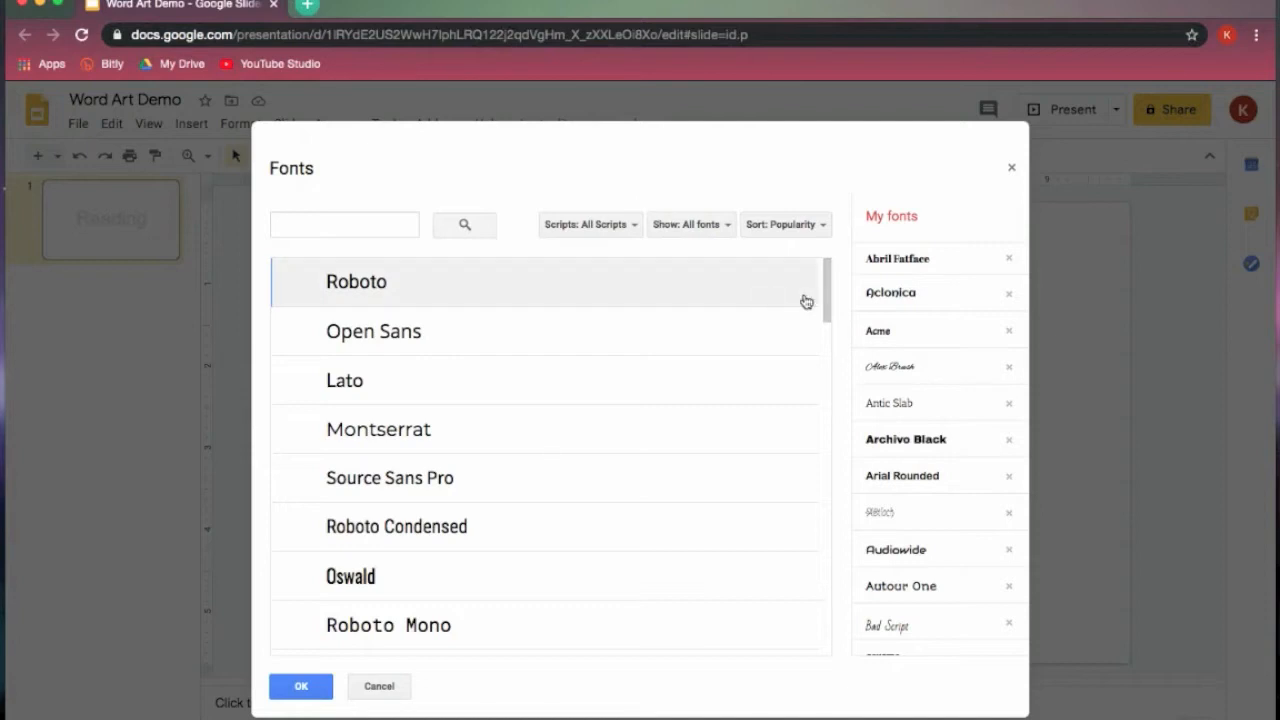
pyautogui.moveTo(826, 288); pyautogui.dragTo(826, 420)
pyautogui.click(353, 412)
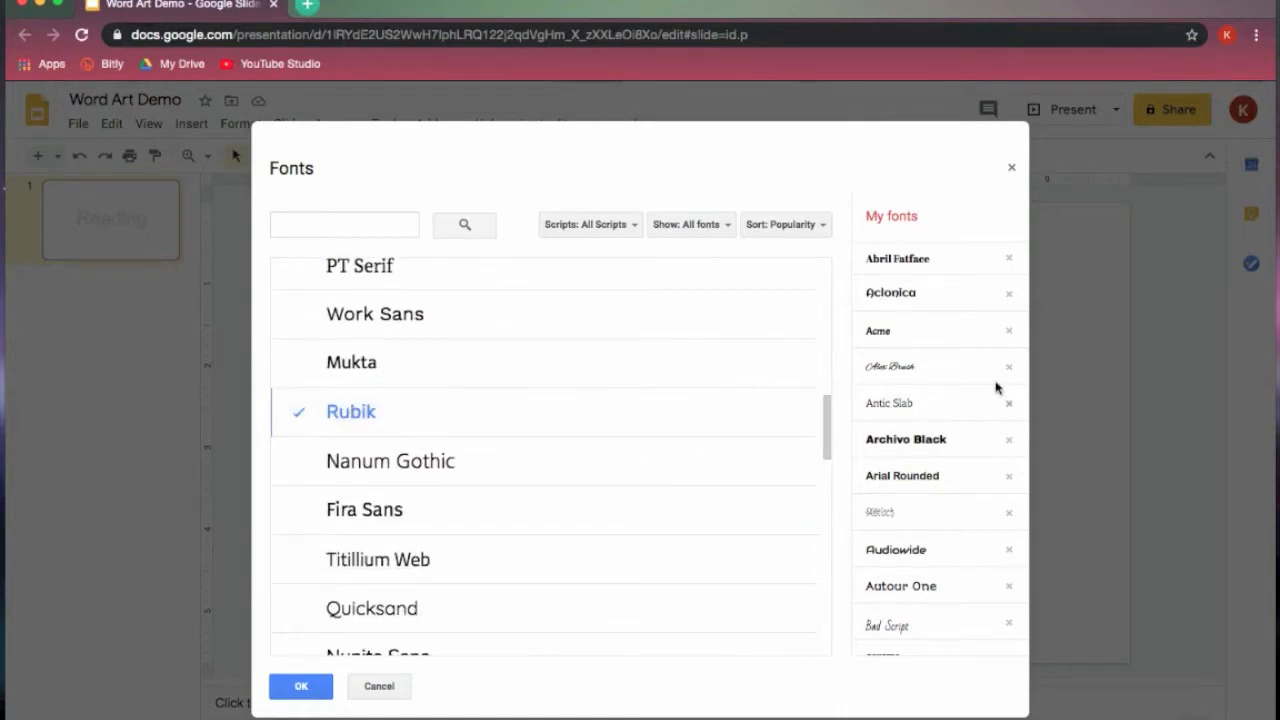
pyautogui.click(342, 612)
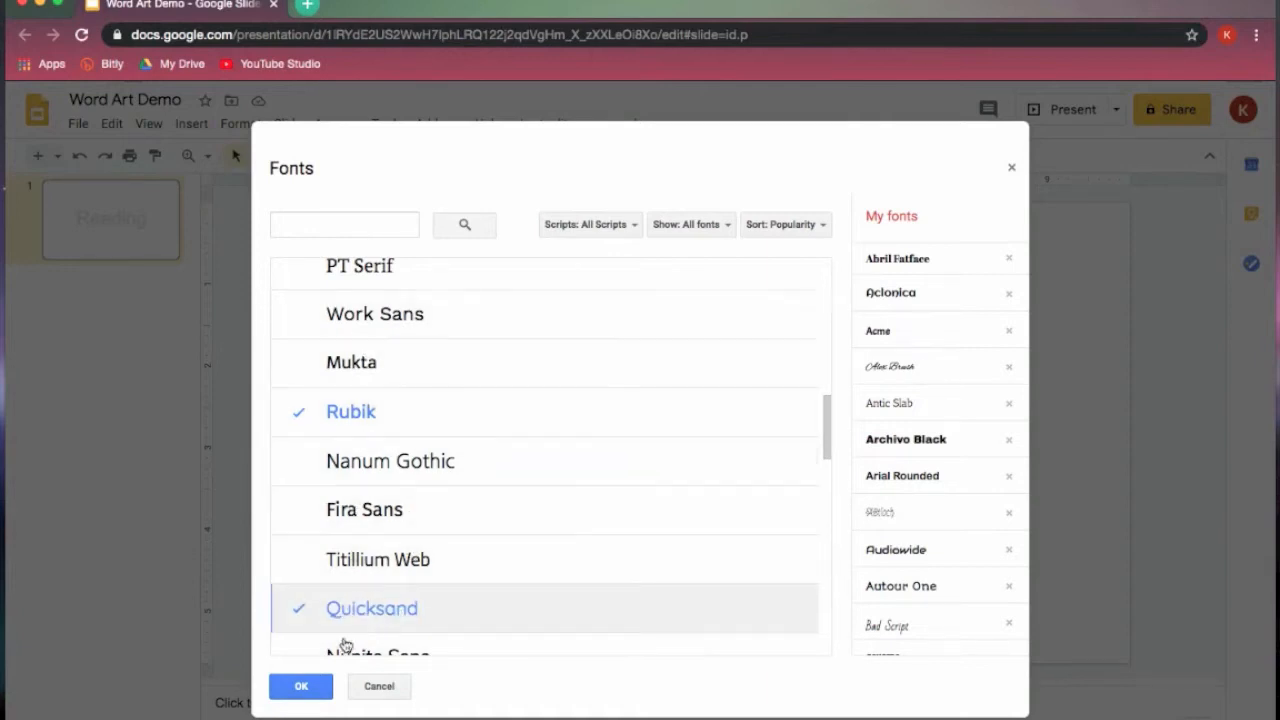
pyautogui.click(301, 686)
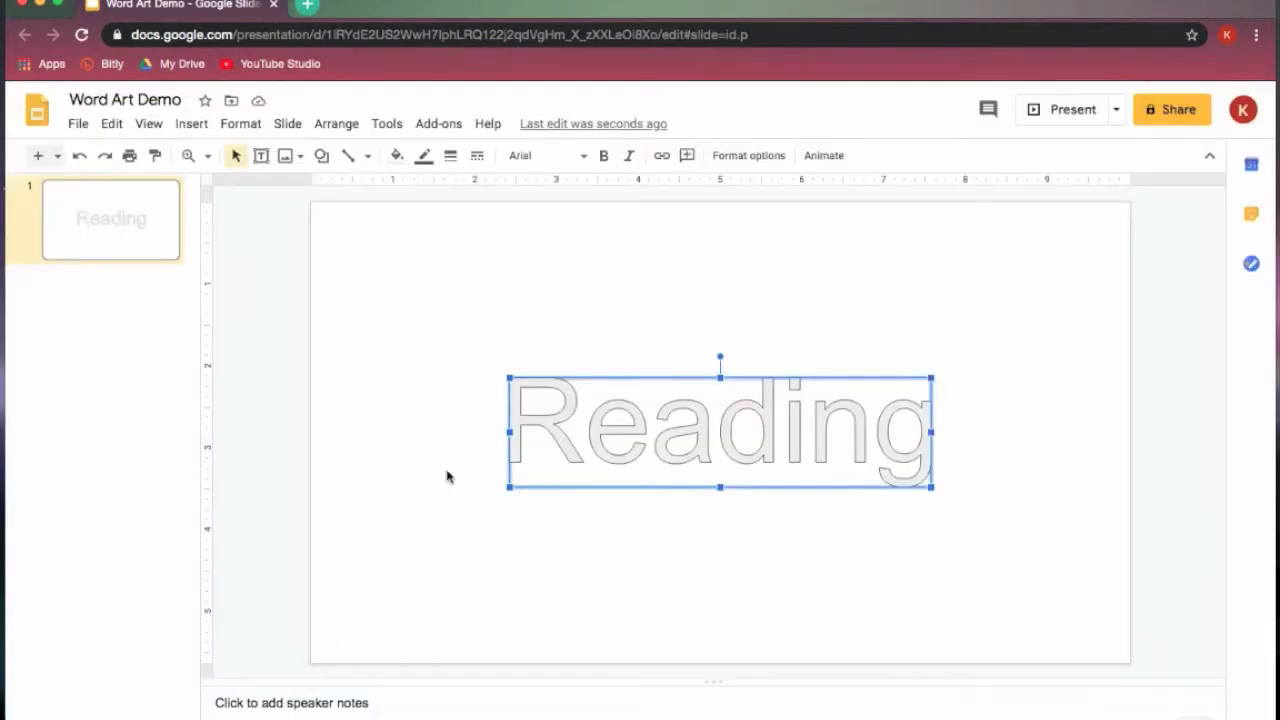
# - Change the "Reading" word art's font to Cherry Cream Soda and move it to the upper part of the slide
pyautogui.click(580, 157)
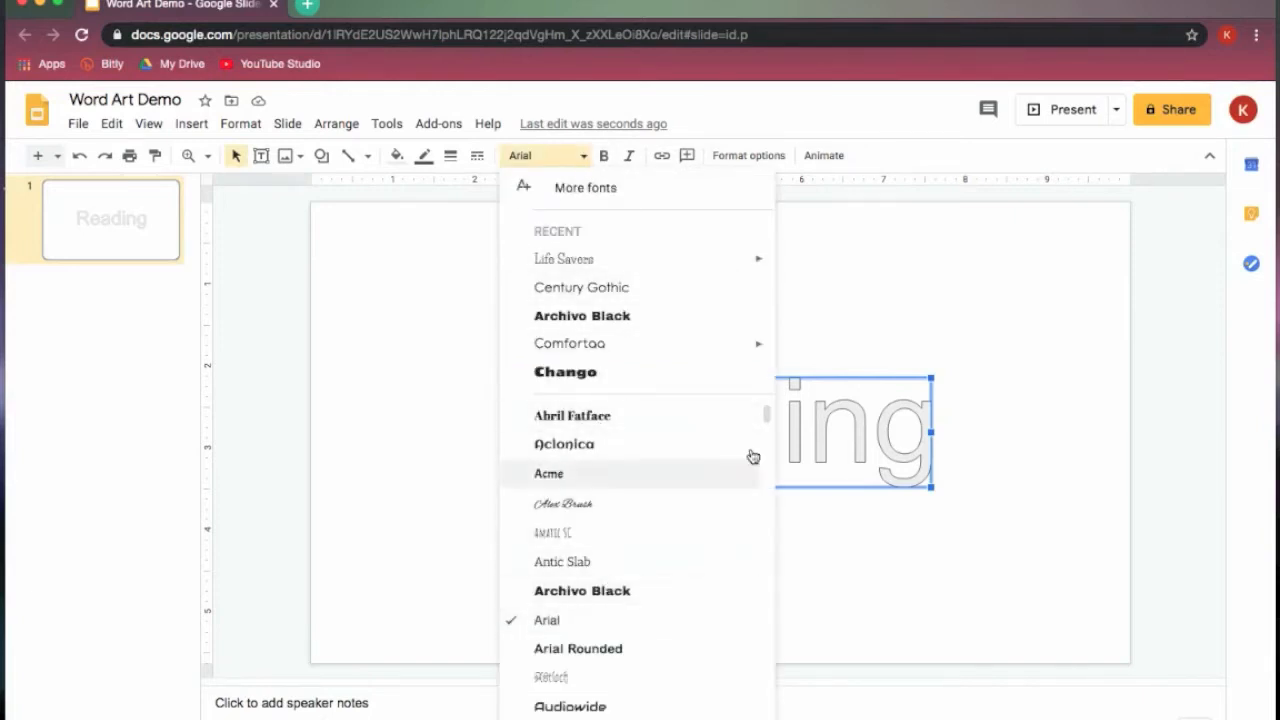
pyautogui.moveTo(767, 417); pyautogui.dragTo(768, 456)
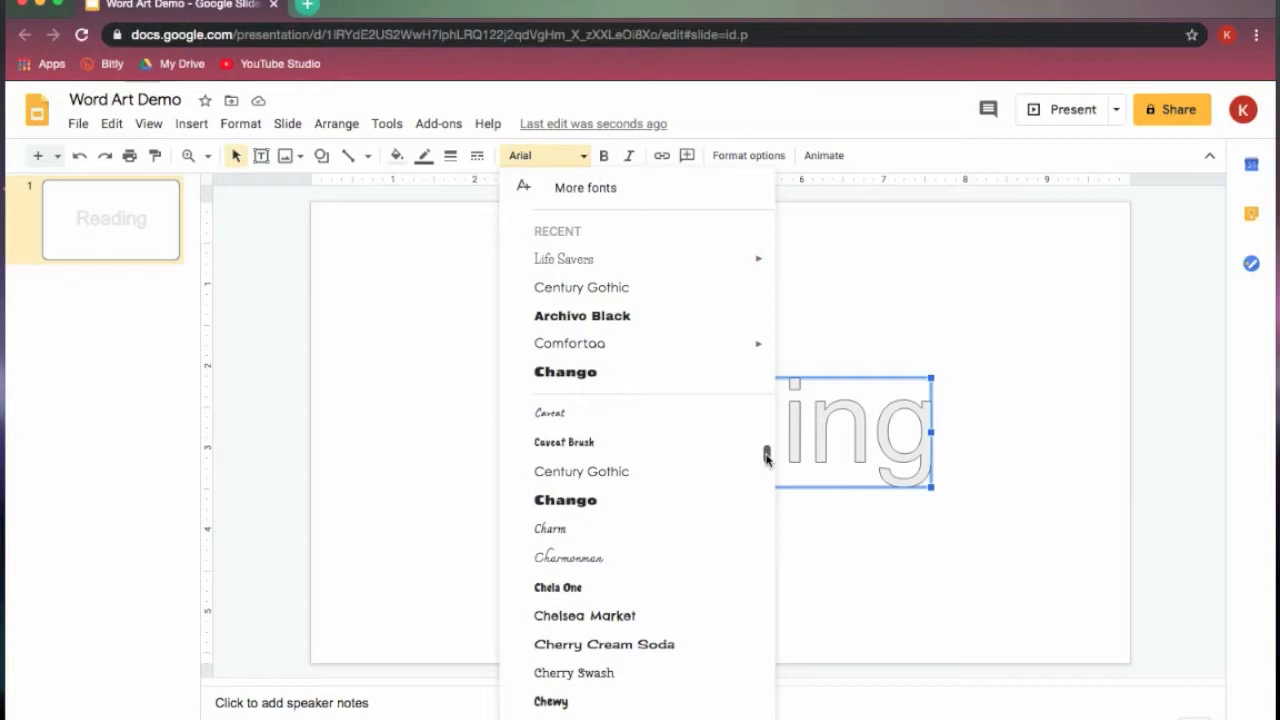
pyautogui.click(653, 645)
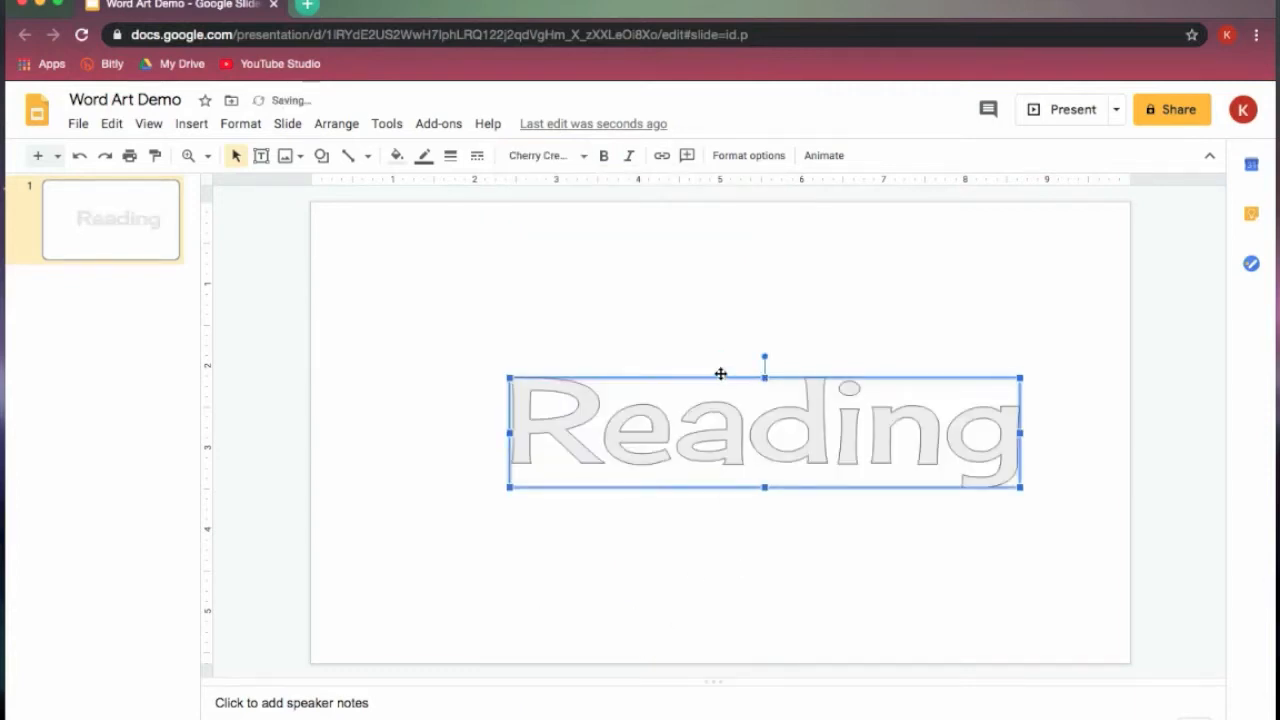
pyautogui.moveTo(718, 373); pyautogui.dragTo(689, 244)
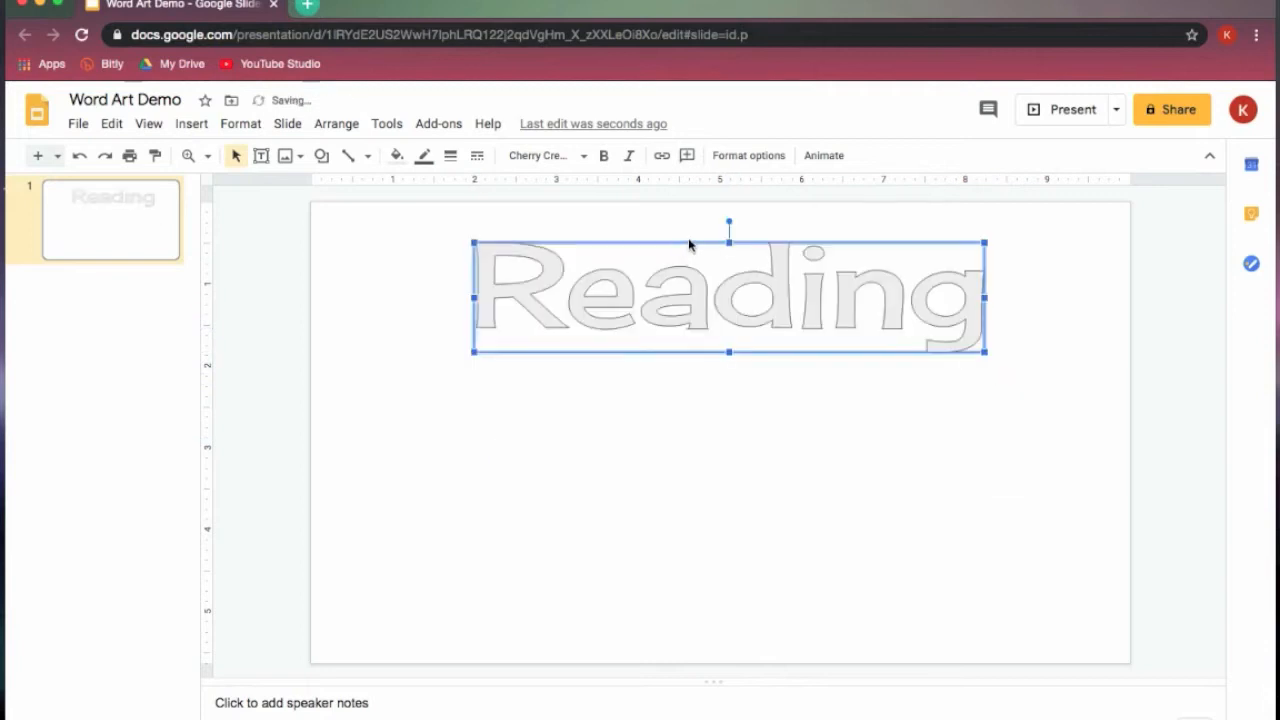
# - Fill the "Reading" word art with solid bright red and make its outline transparent
pyautogui.click(397, 156)
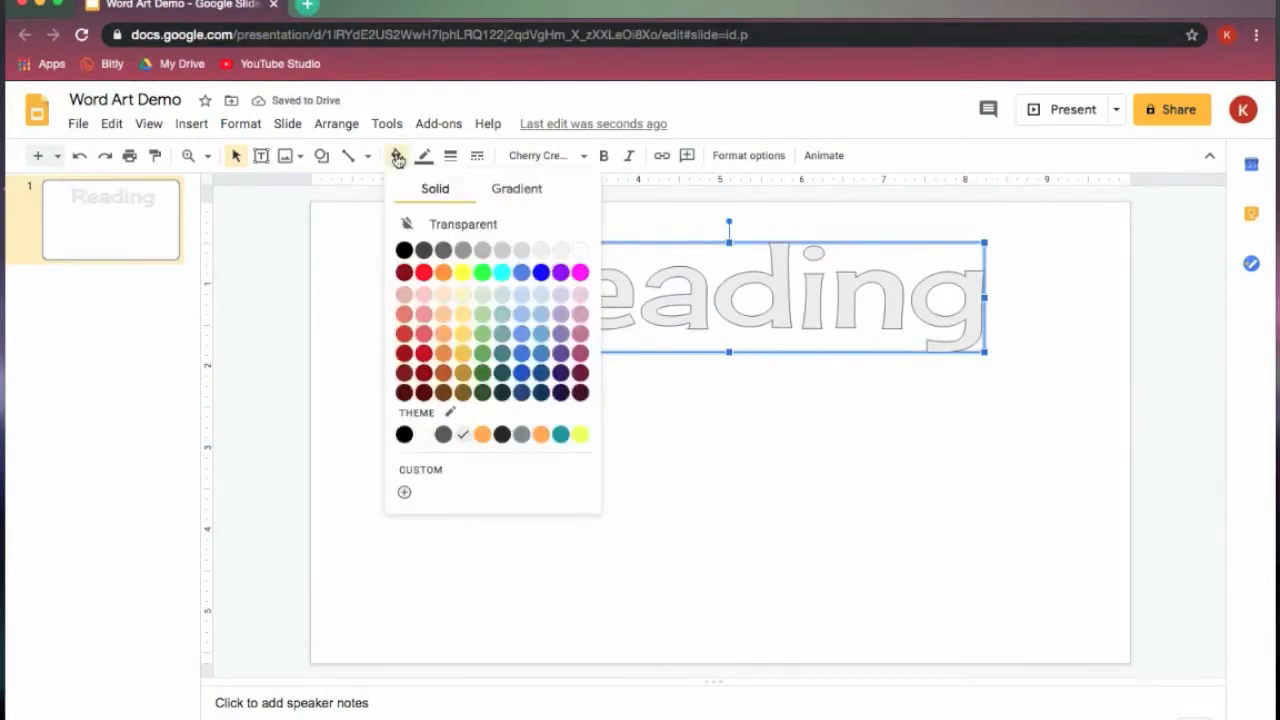
pyautogui.click(423, 272)
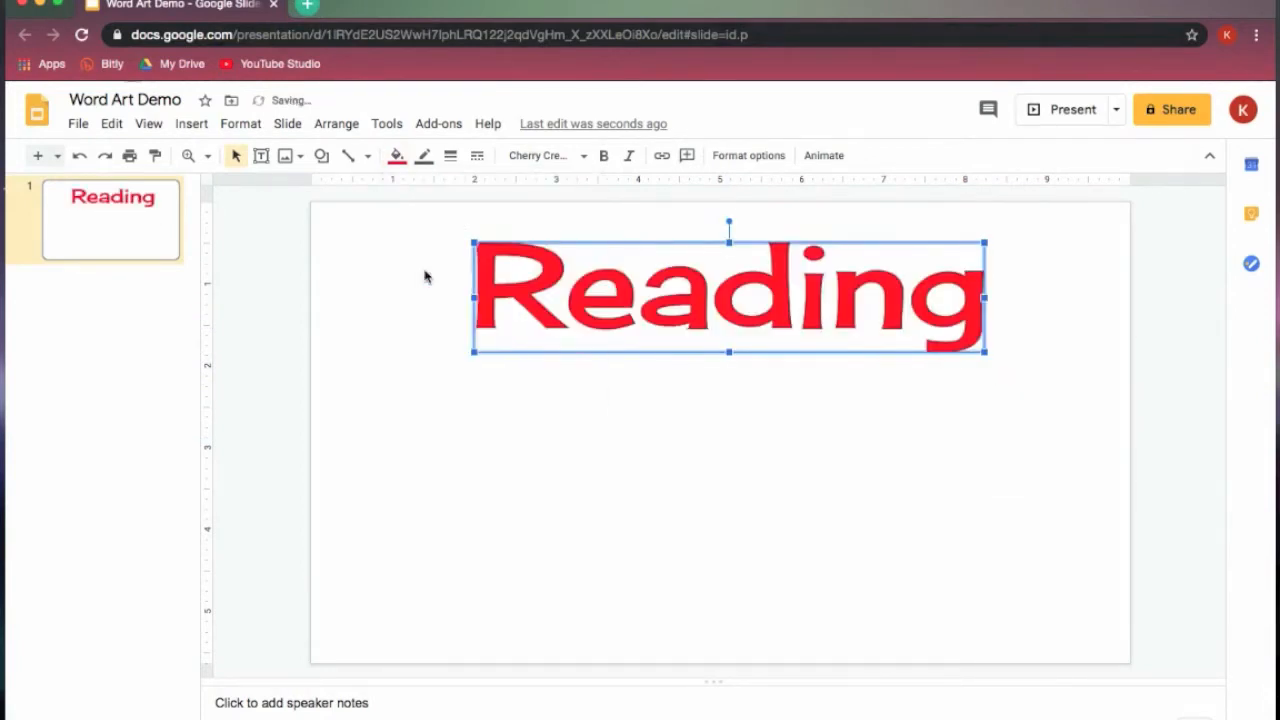
pyautogui.click(424, 155)
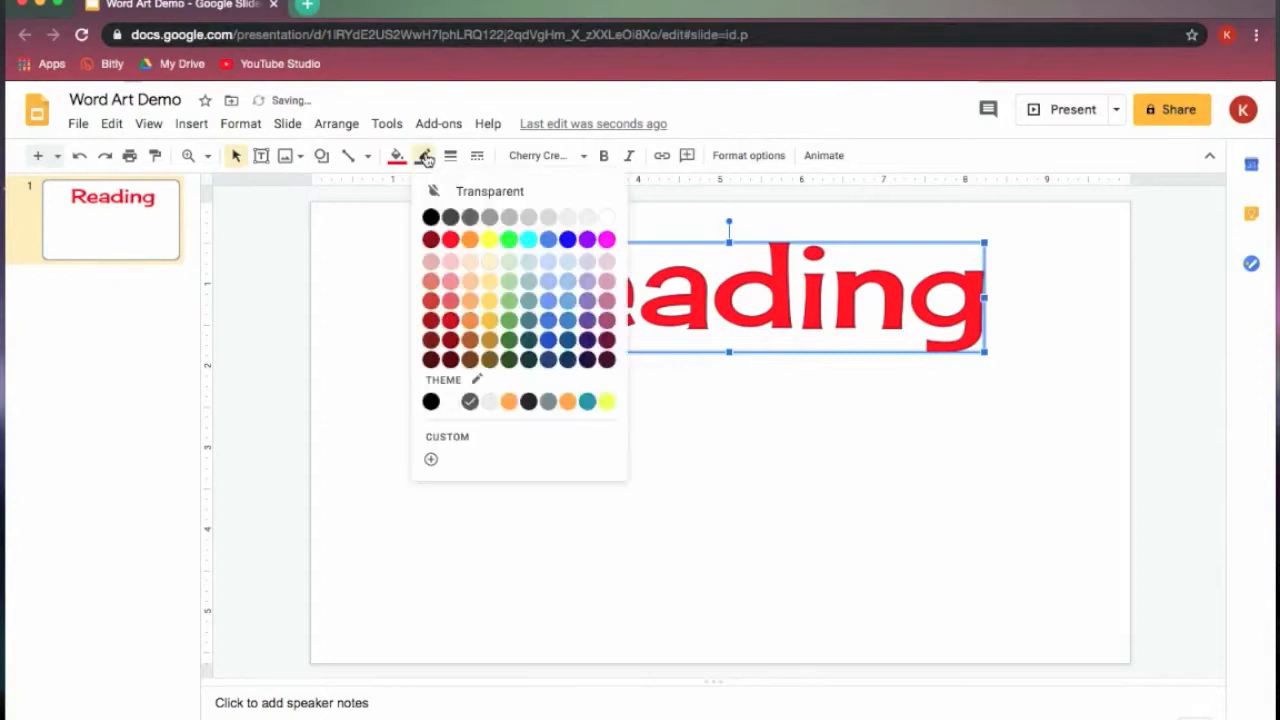
pyautogui.click(542, 200)
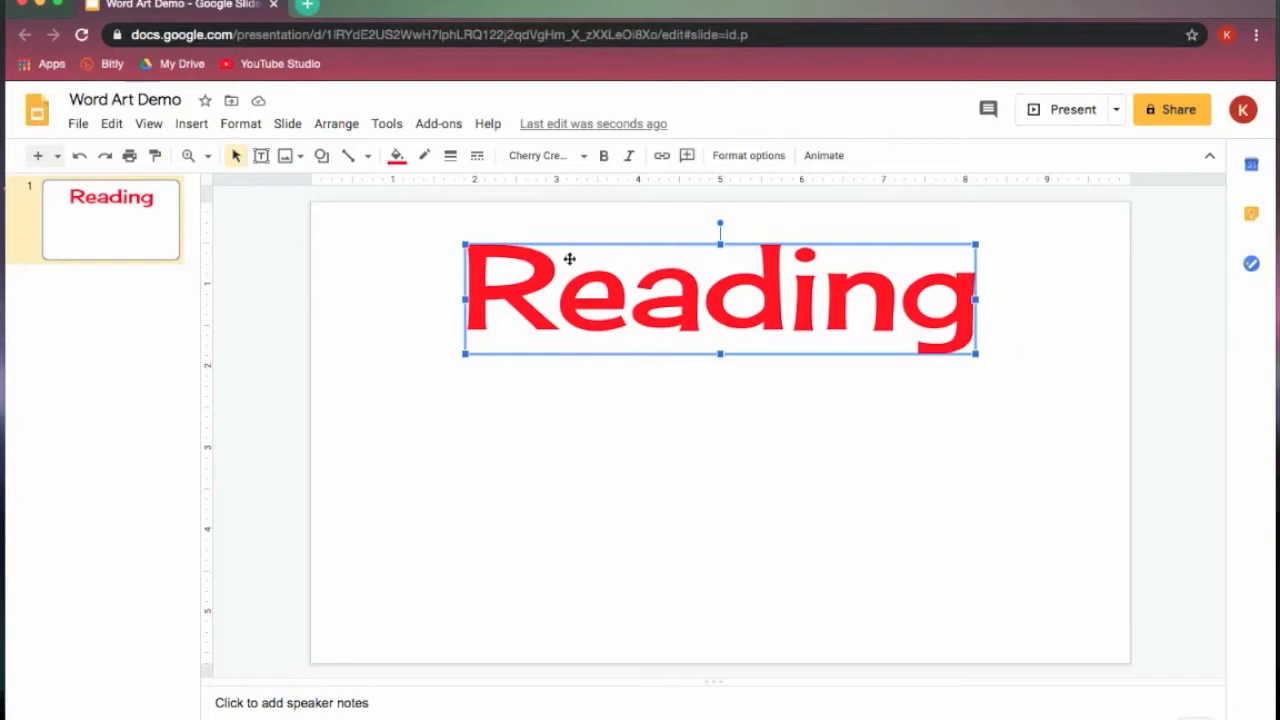
# - Add a drop shadow to the word art, raising its distance to just over half and its blur radius to 19
pyautogui.click(240, 124)
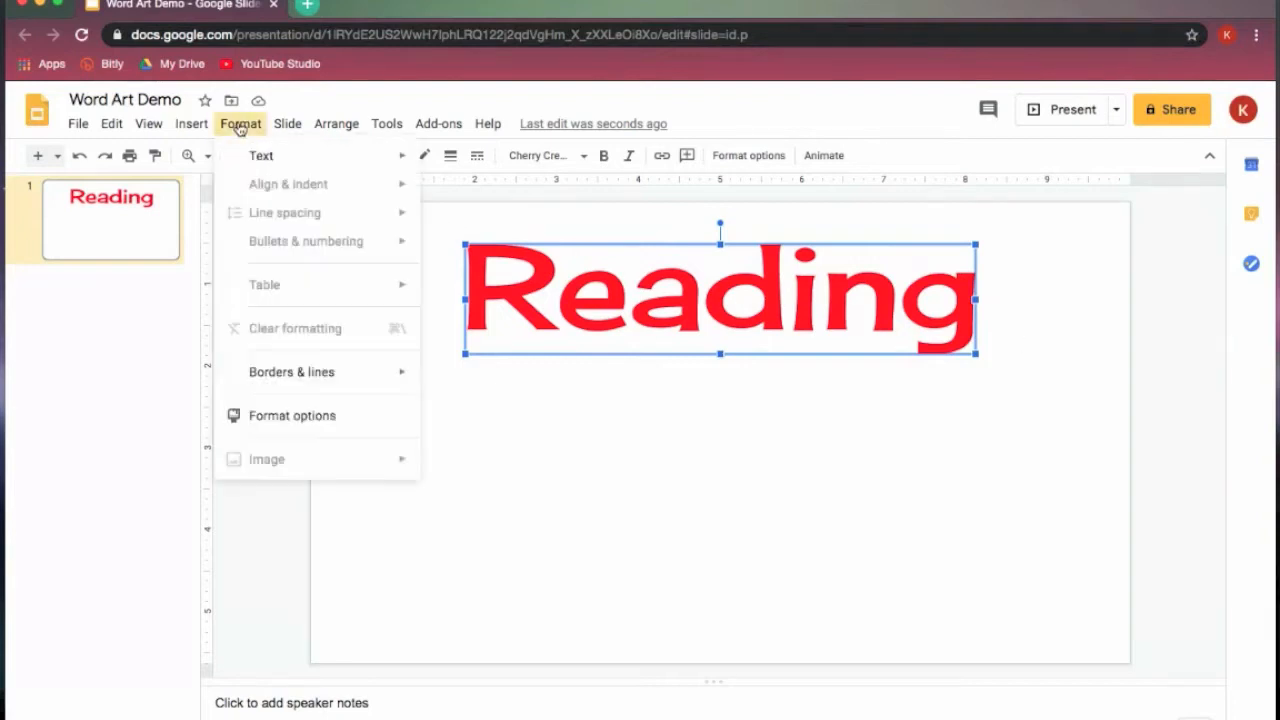
pyautogui.click(313, 425)
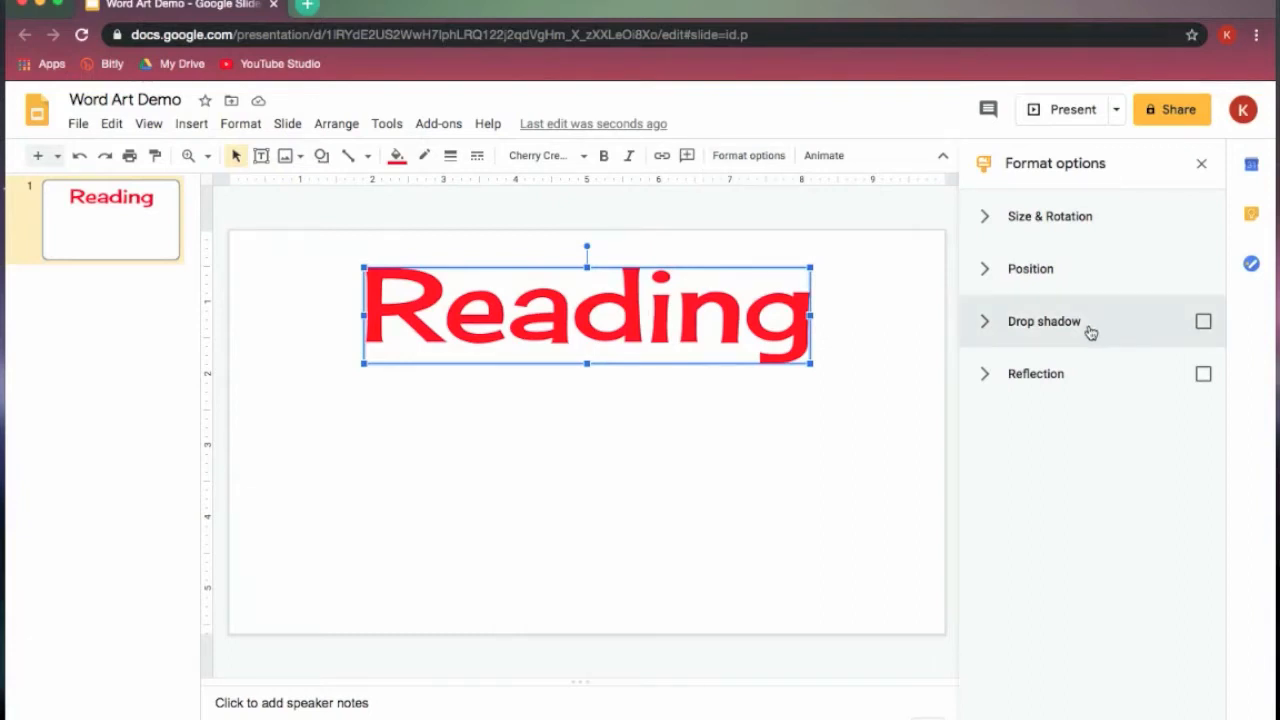
pyautogui.click(1050, 332)
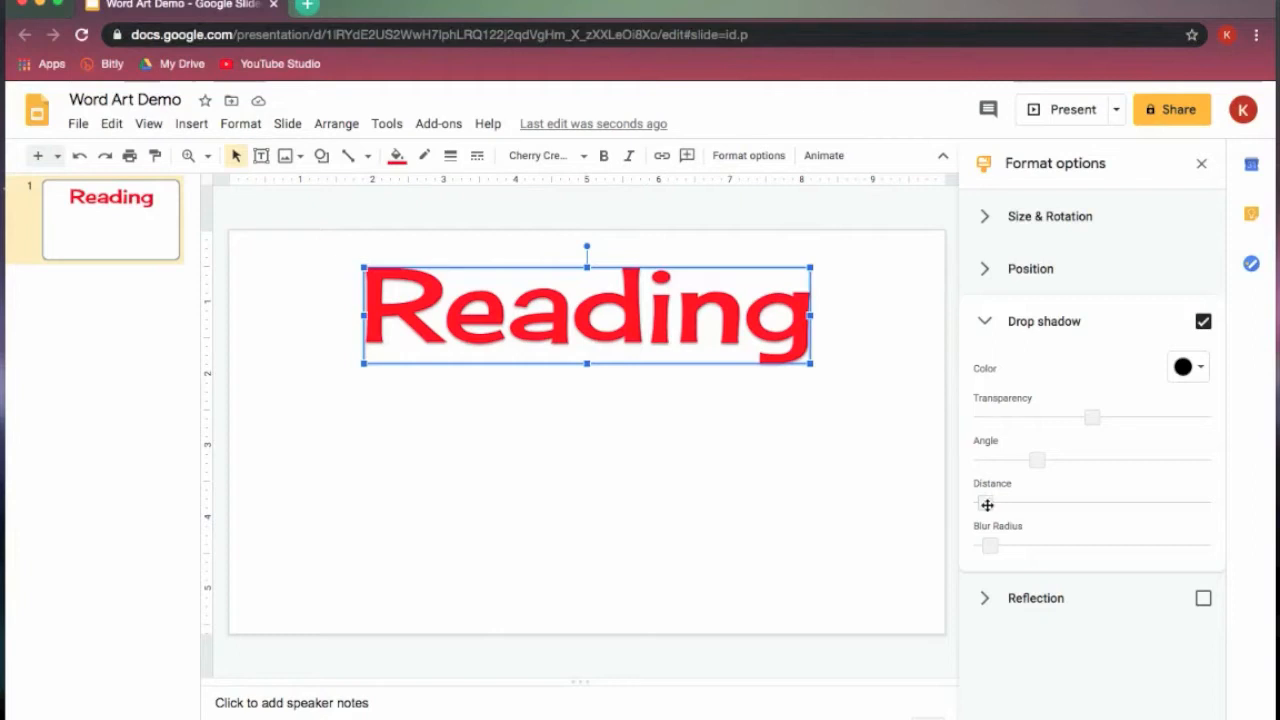
pyautogui.moveTo(992, 504); pyautogui.dragTo(1110, 506)
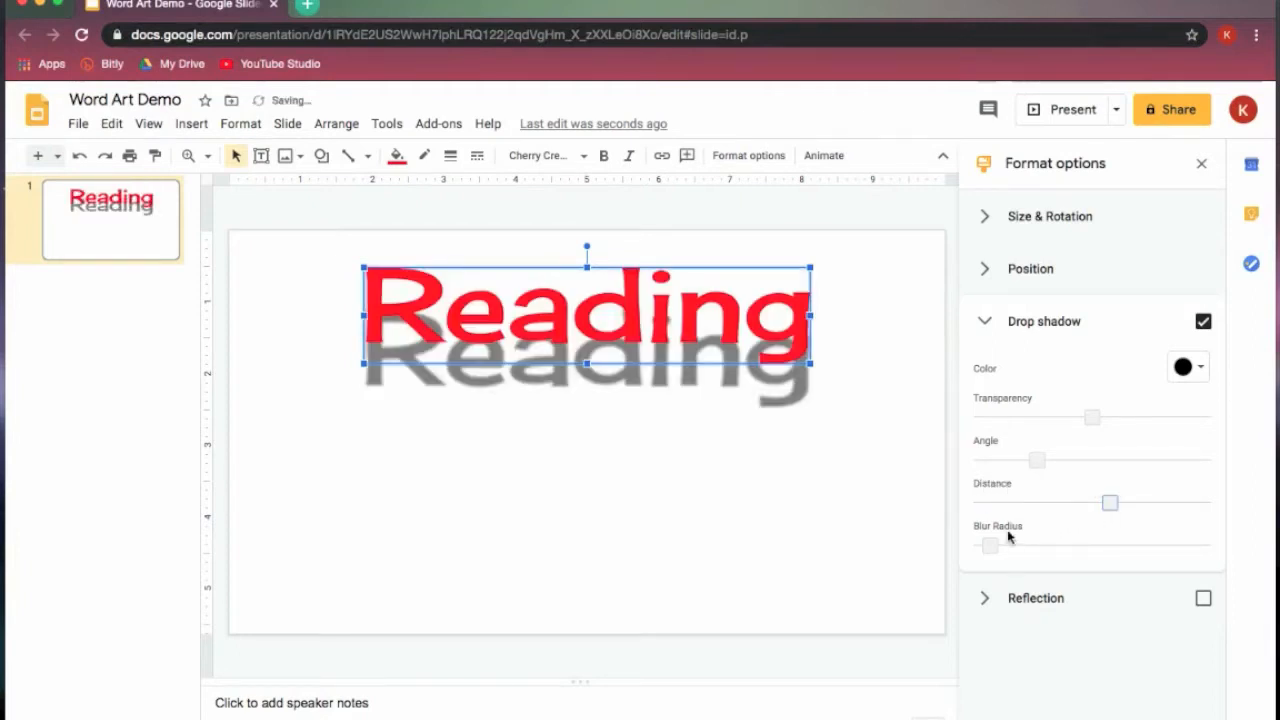
pyautogui.moveTo(992, 548); pyautogui.dragTo(1023, 545)
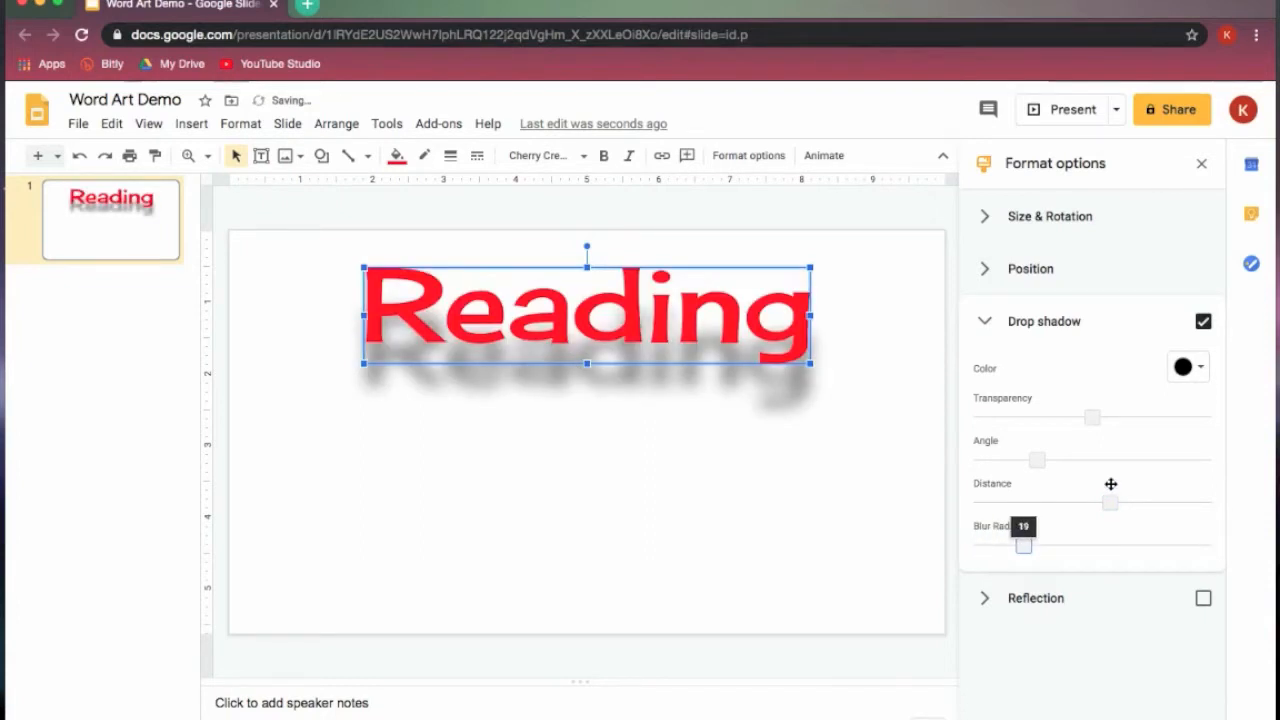
# - Change the word art's drop shadow color to a medium blue
pyautogui.click(1186, 370)
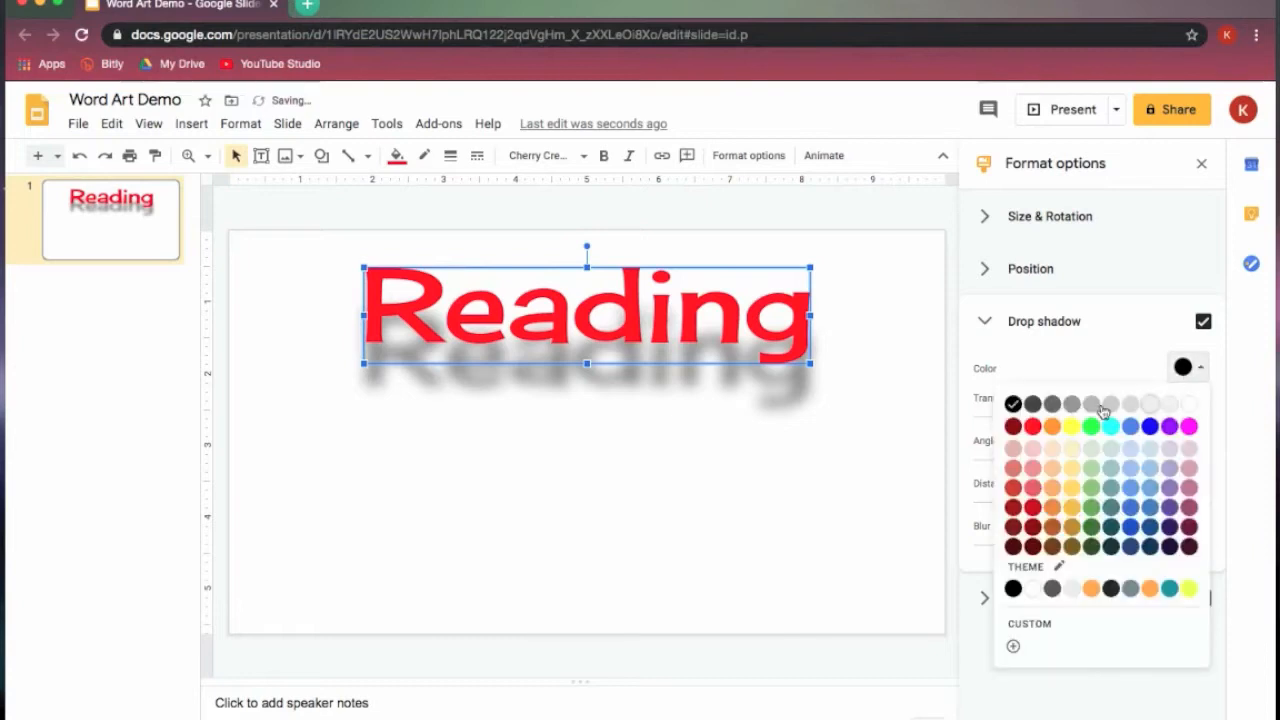
pyautogui.click(1013, 404)
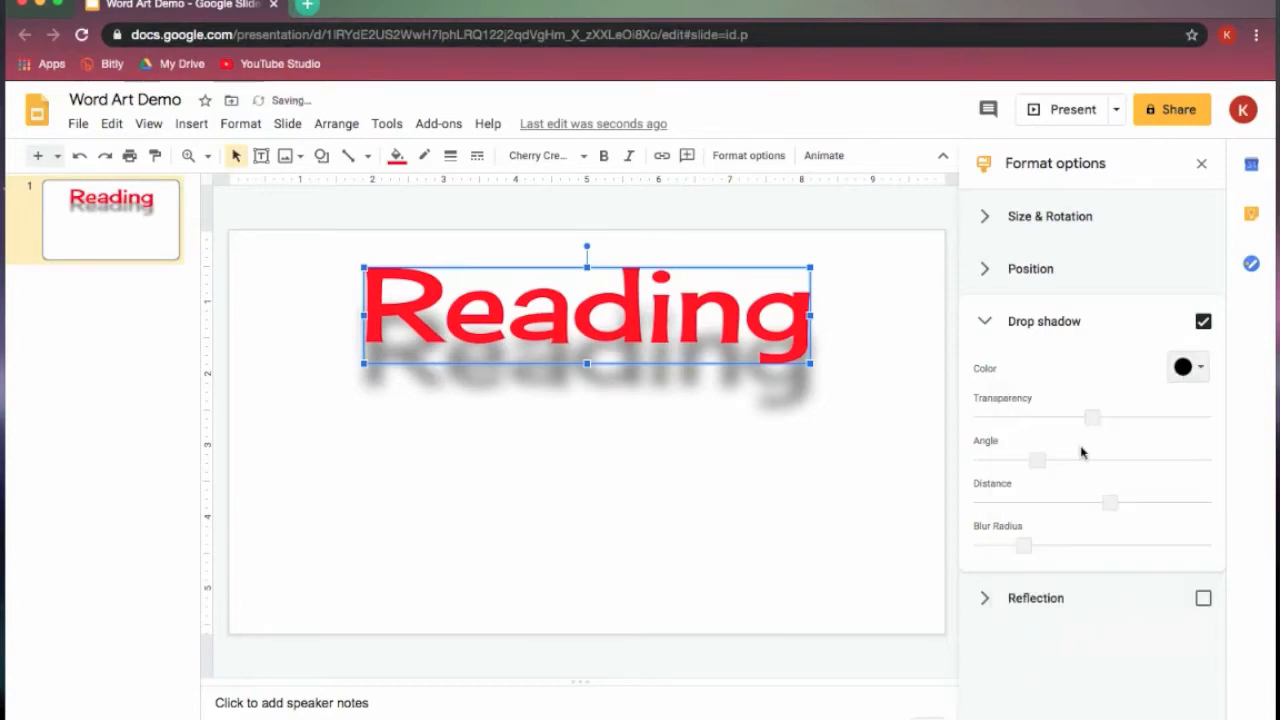
pyautogui.click(1195, 374)
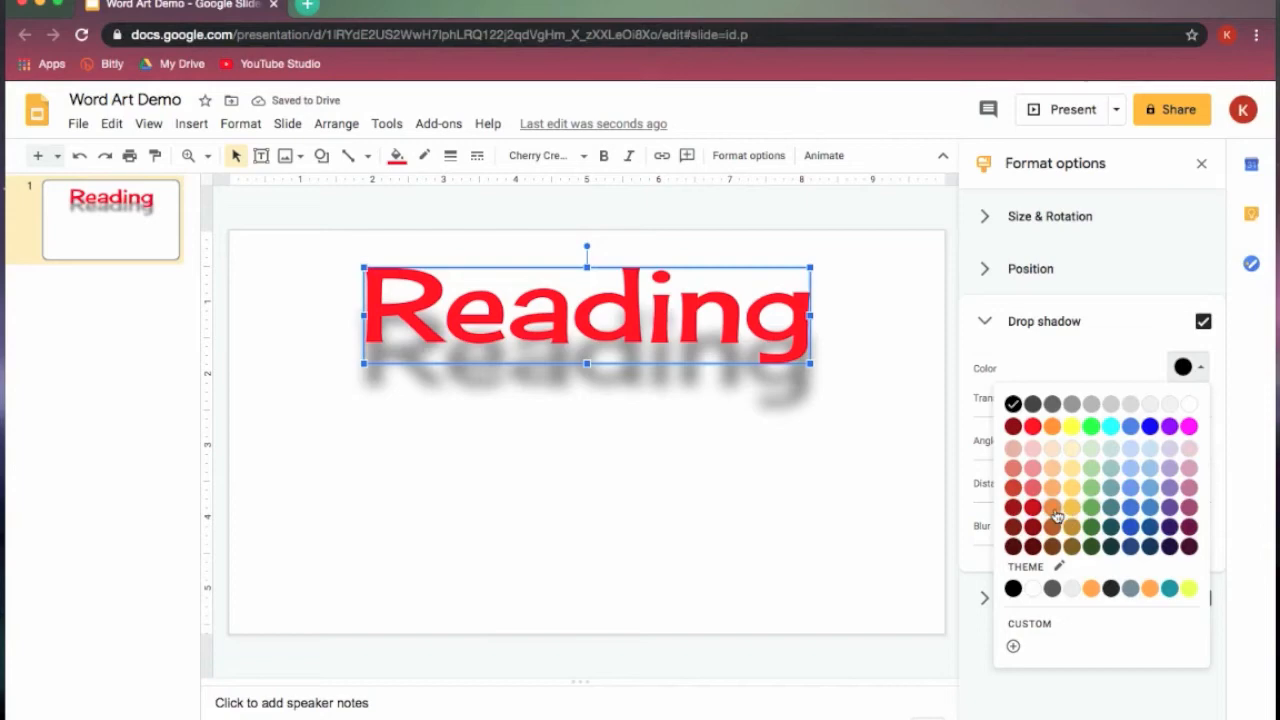
pyautogui.click(1149, 510)
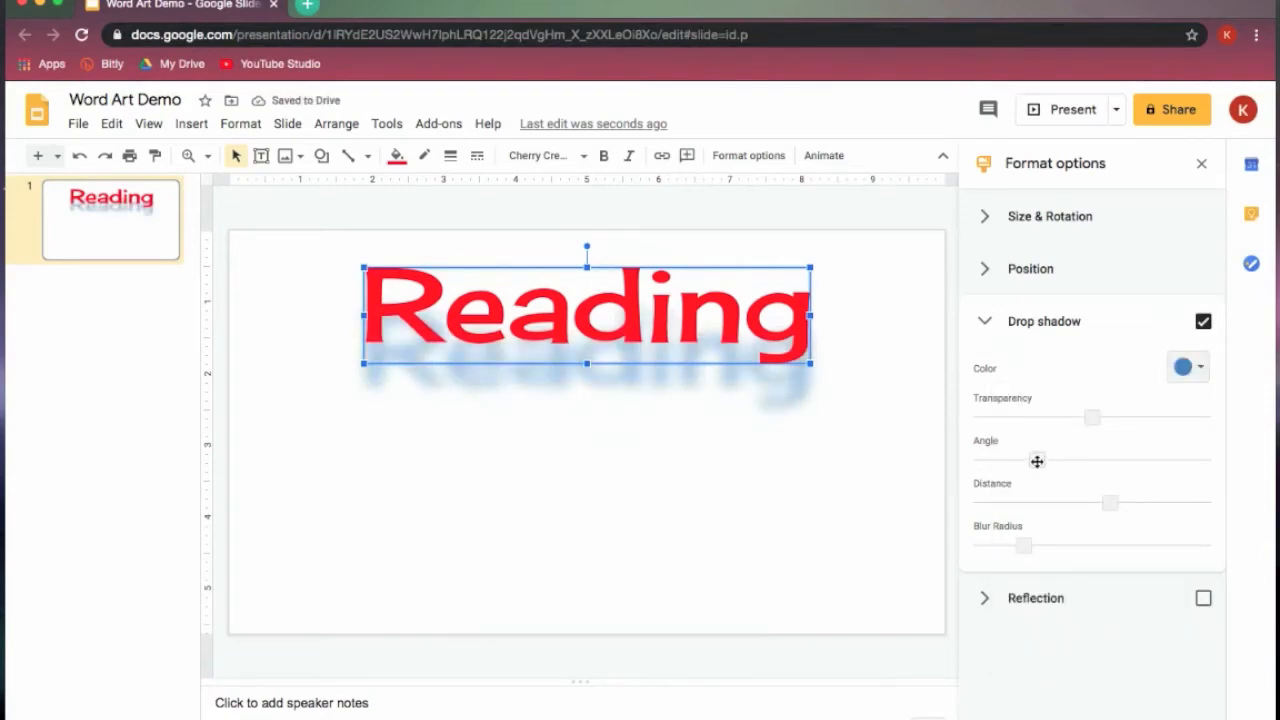
# - Lower the drop shadow's angle slightly and reduce its distance to about a quarter of the range
pyautogui.moveTo(1037, 463)
pyautogui.mouseDown()
pyautogui.moveTo(980, 461)
pyautogui.moveTo(1190, 461)
pyautogui.moveTo(1036, 467)
pyautogui.mouseUp()
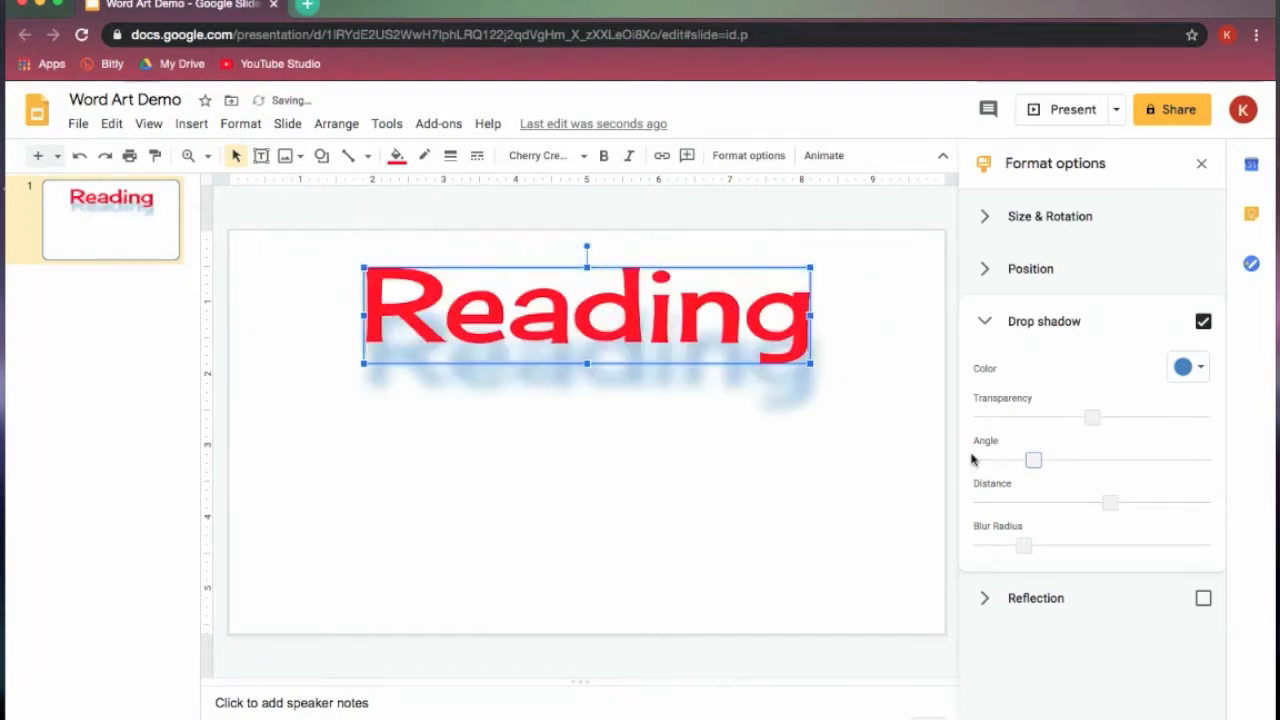
pyautogui.moveTo(1109, 502); pyautogui.dragTo(1032, 505)
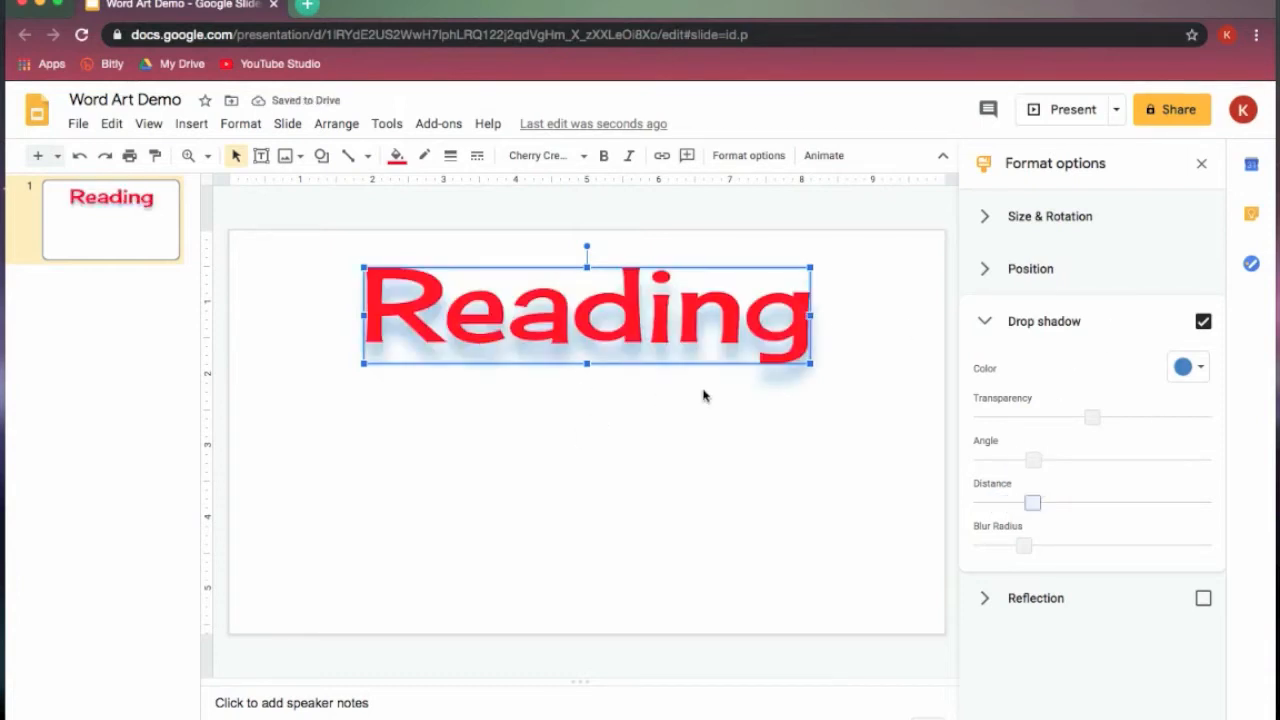
pyautogui.click(987, 323)
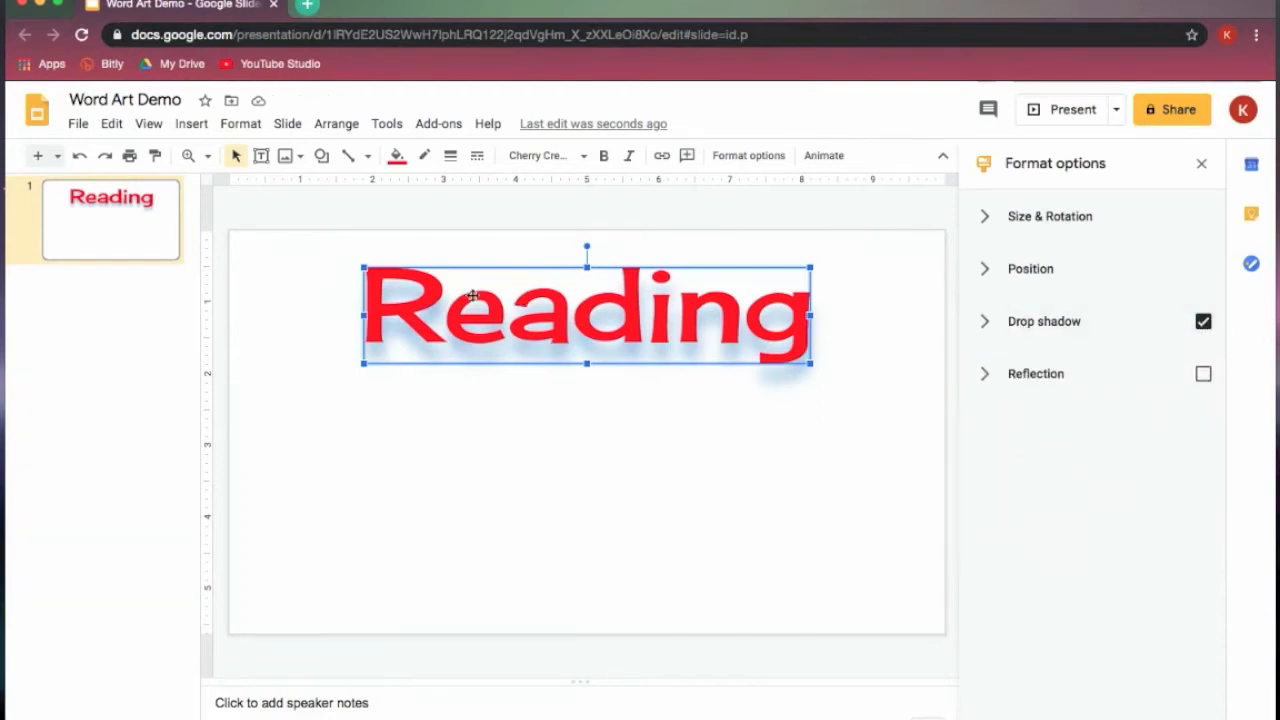
# - Duplicate the "Reading" word art and place the copy below the original on the same slide
pyautogui.rightClick(521, 318)
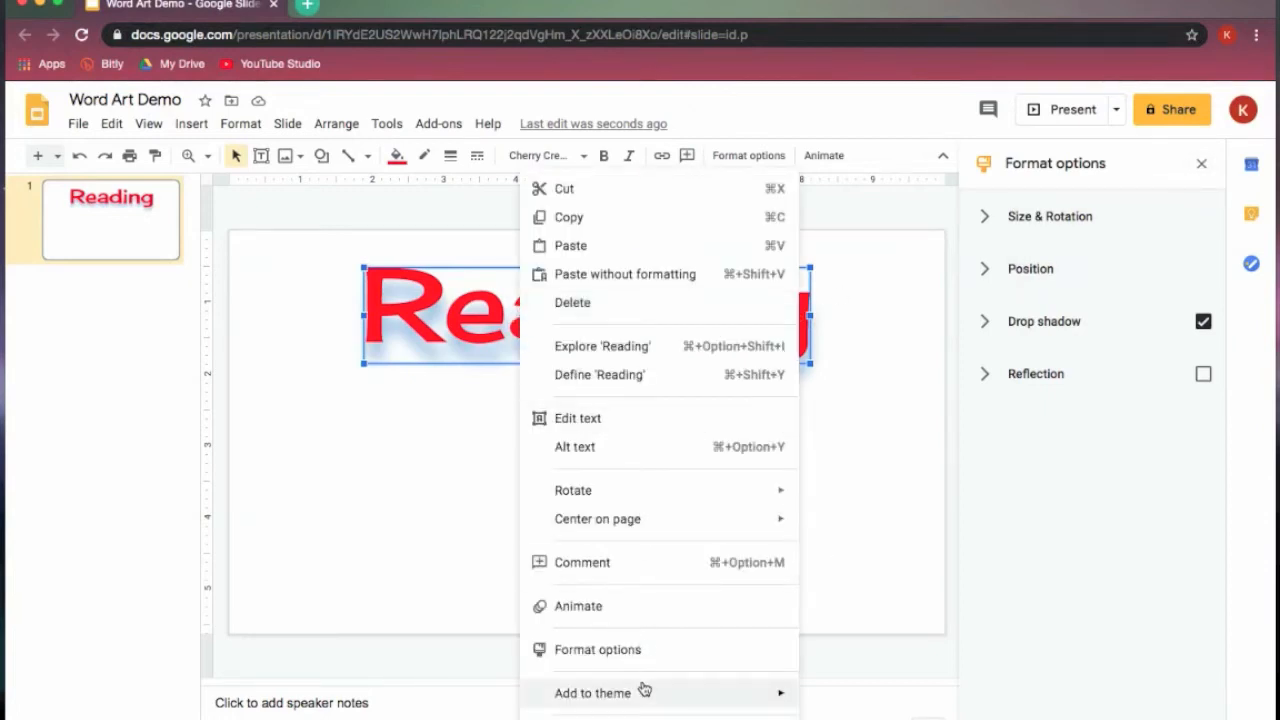
pyautogui.click(569, 217)
pyautogui.click(367, 407)
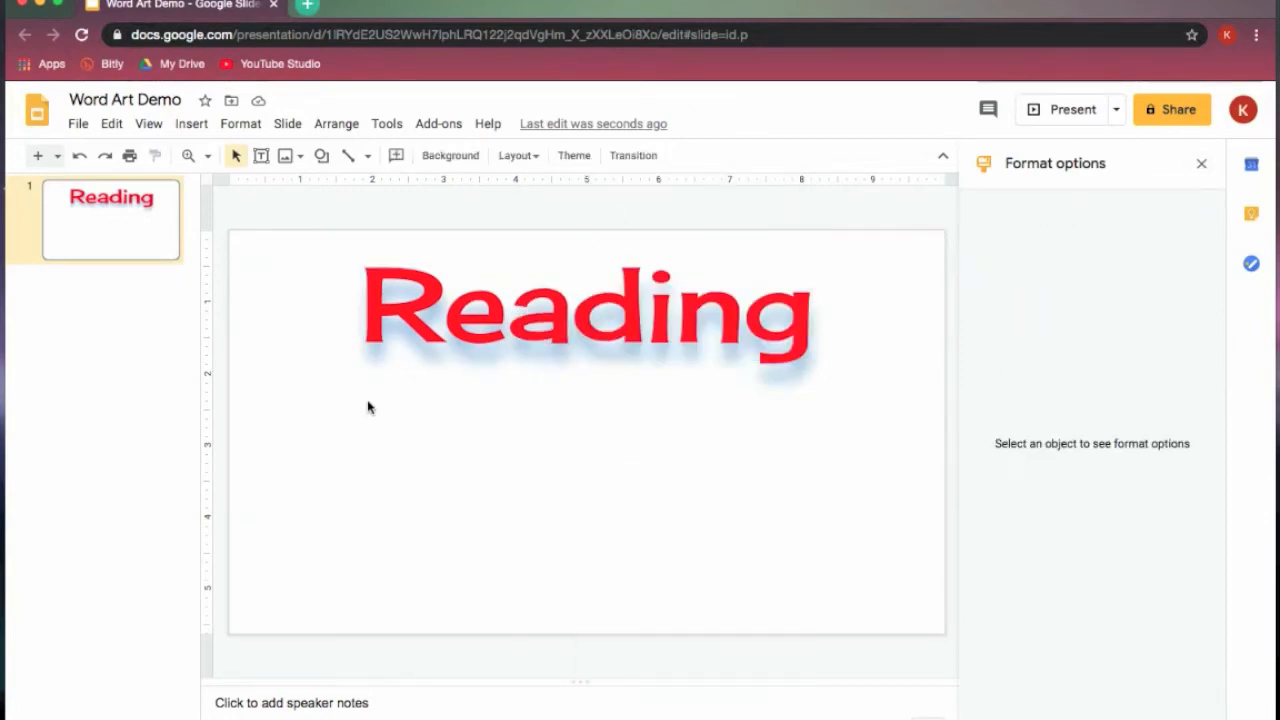
pyautogui.press('super+v')
pyautogui.moveTo(532, 335); pyautogui.dragTo(517, 506)
# - Replace the lower copy's drop shadow with a slightly transparent, nearly full-size reflection, and shift the copy up a little
pyautogui.click(1203, 321)
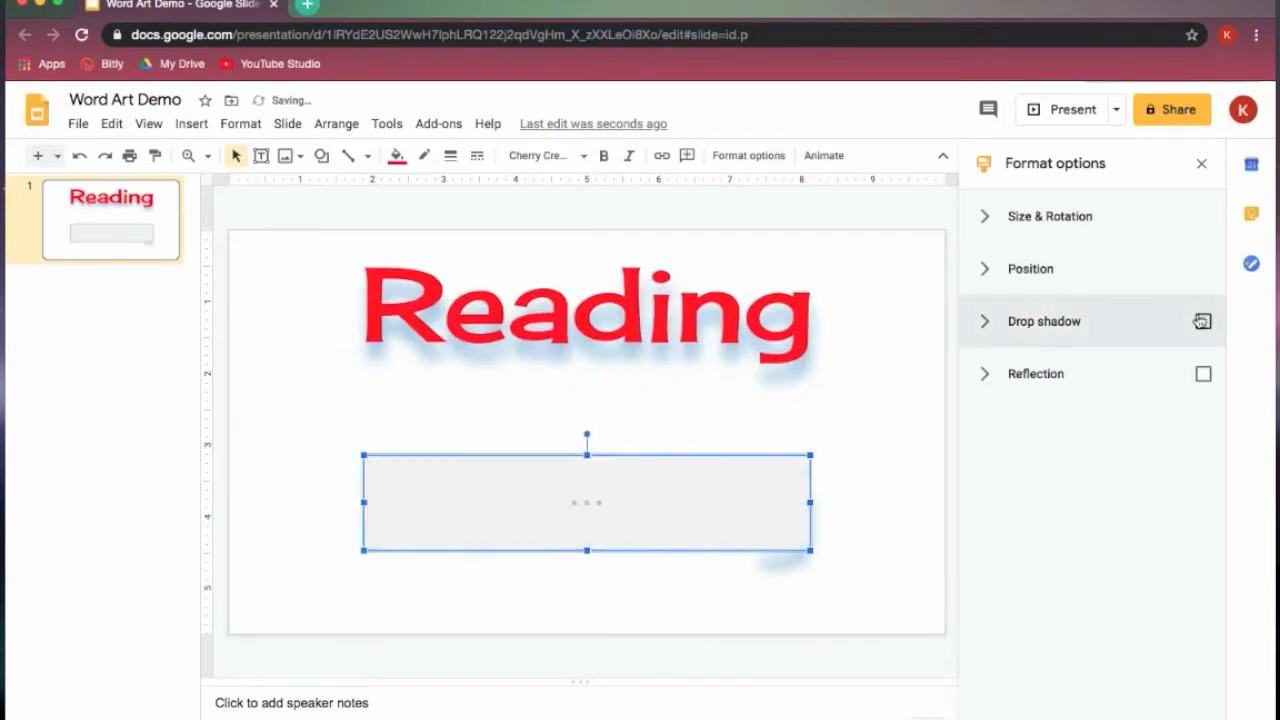
pyautogui.click(1050, 376)
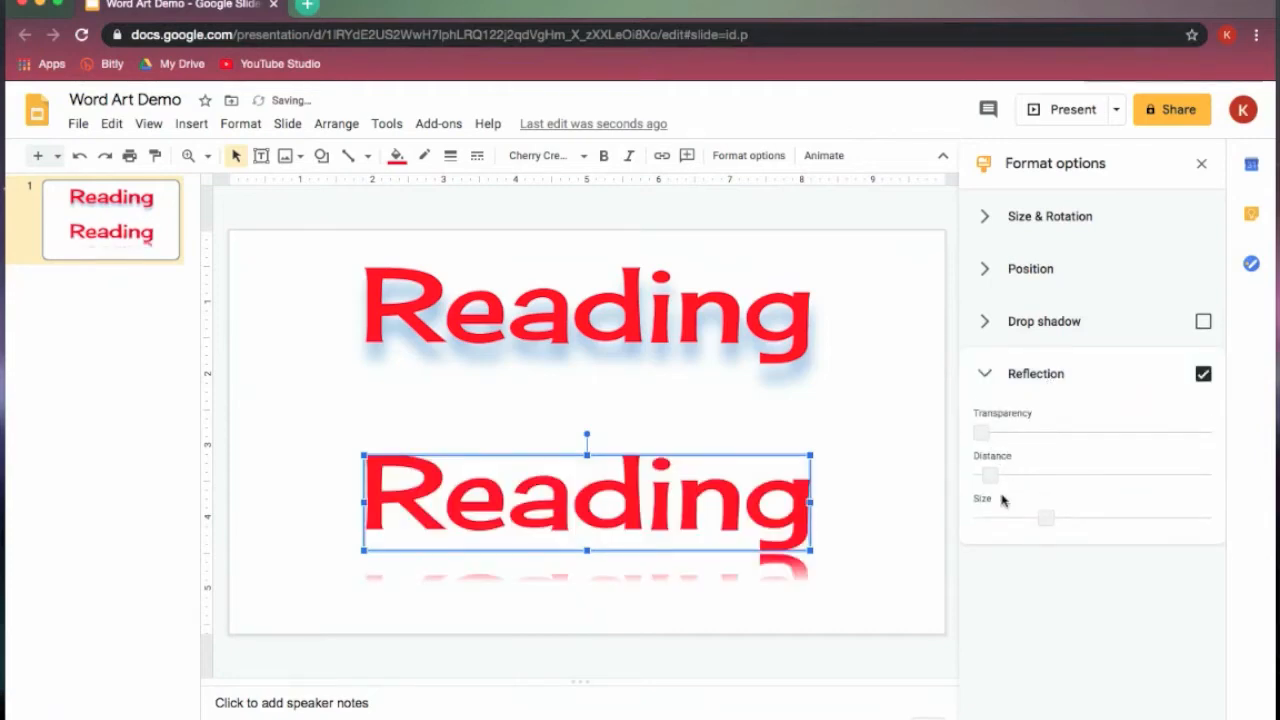
pyautogui.moveTo(980, 431); pyautogui.dragTo(1000, 468)
pyautogui.moveTo(1043, 519); pyautogui.dragTo(1203, 518)
pyautogui.moveTo(690, 515); pyautogui.dragTo(692, 487)
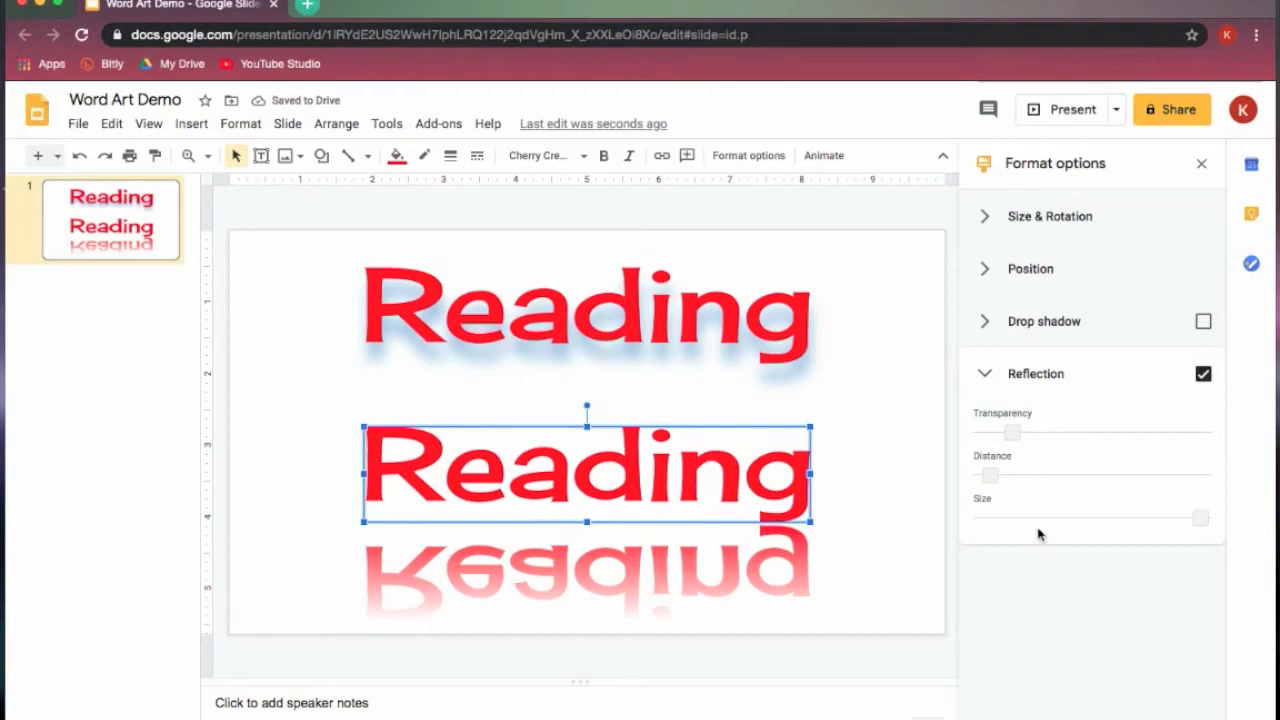
# - Refine the lower word art's reflection with a size just under half, a minimal distance and a transparency near maximum
pyautogui.moveTo(1206, 517); pyautogui.dragTo(1073, 521)
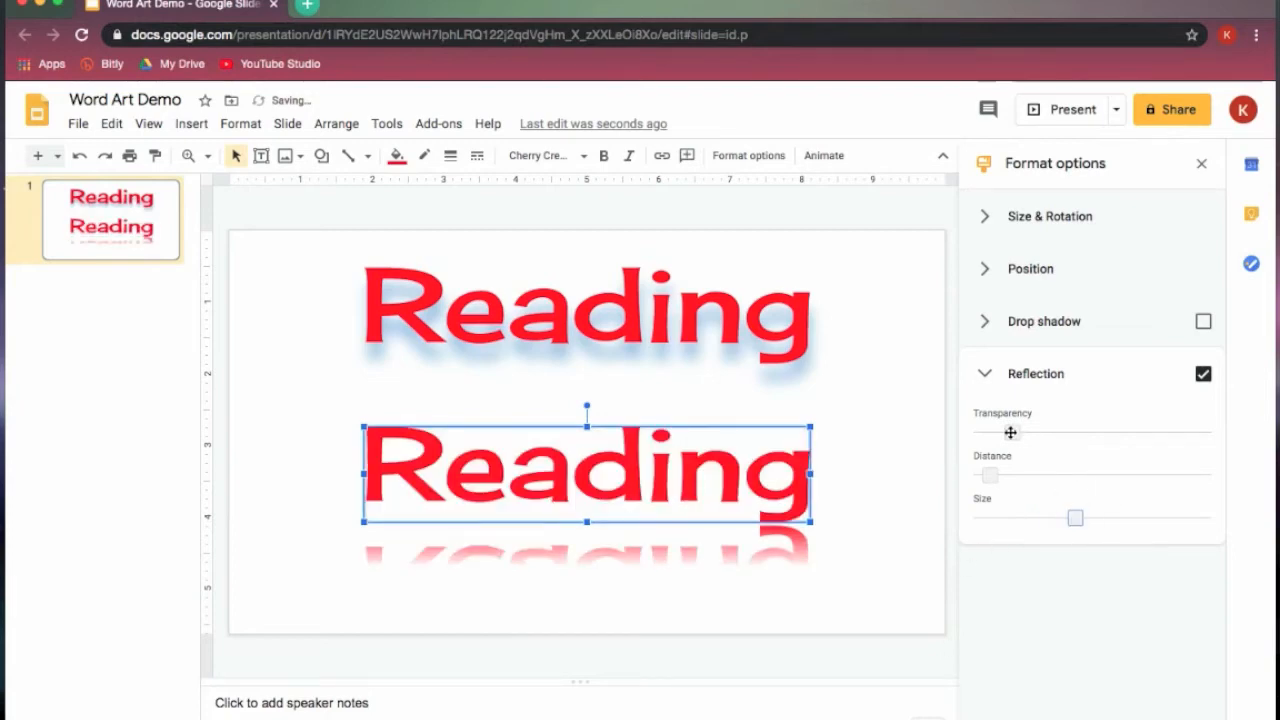
pyautogui.moveTo(1010, 432); pyautogui.dragTo(1097, 432)
pyautogui.moveTo(988, 475)
pyautogui.mouseDown()
pyautogui.moveTo(1189, 477)
pyautogui.moveTo(989, 473)
pyautogui.mouseUp()
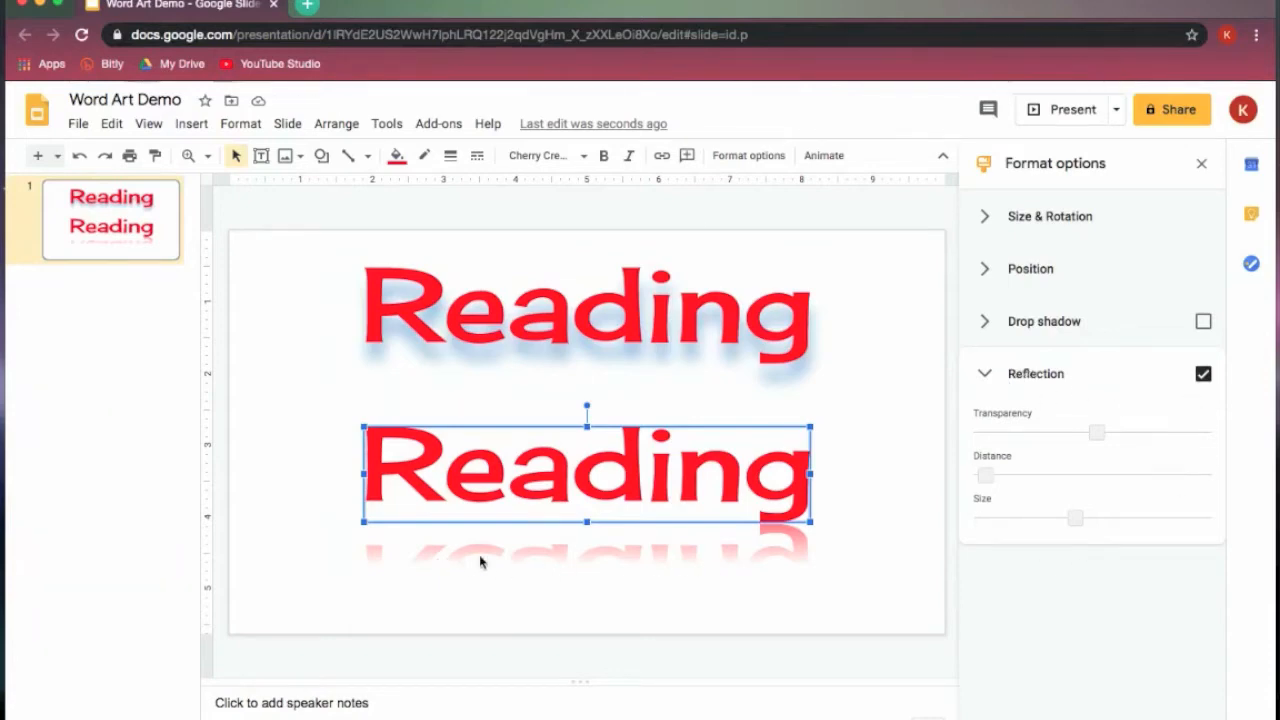
pyautogui.moveTo(1090, 436); pyautogui.dragTo(1188, 436)
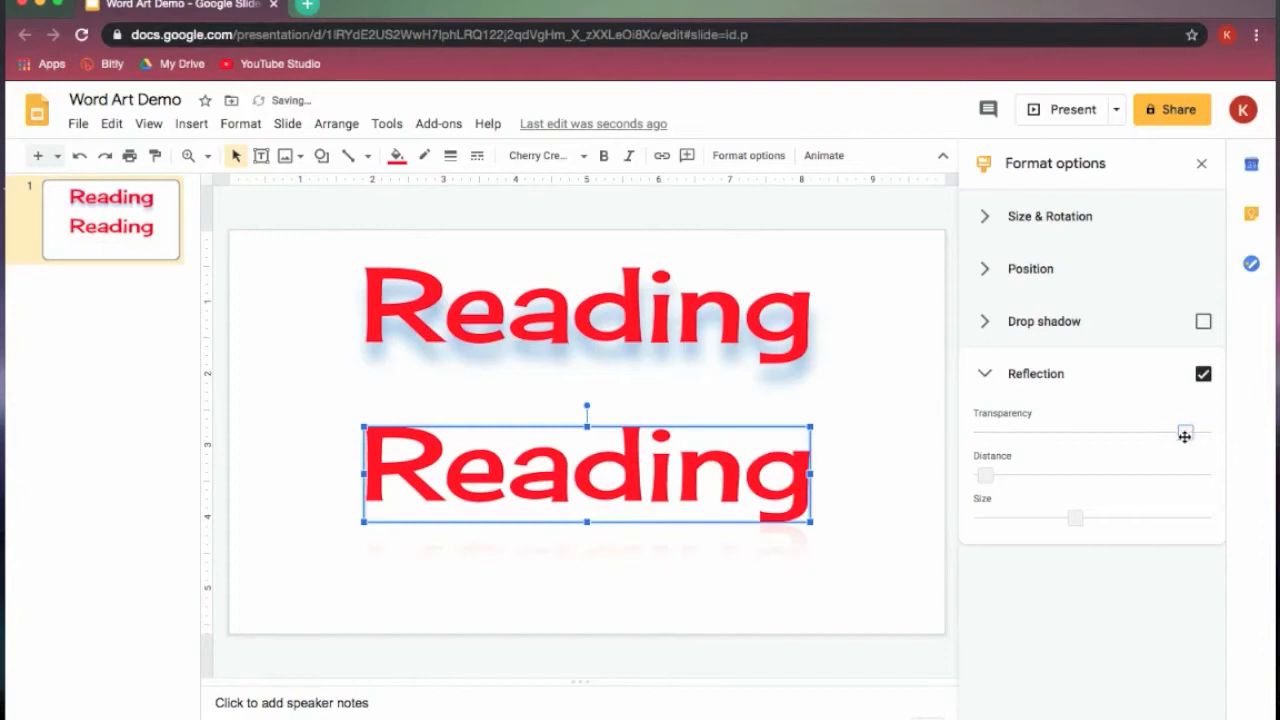
# - Add a new slide after the "Reading" slide and insert word art reading "Math" on it
pyautogui.hotkey('ctrl', 'm')
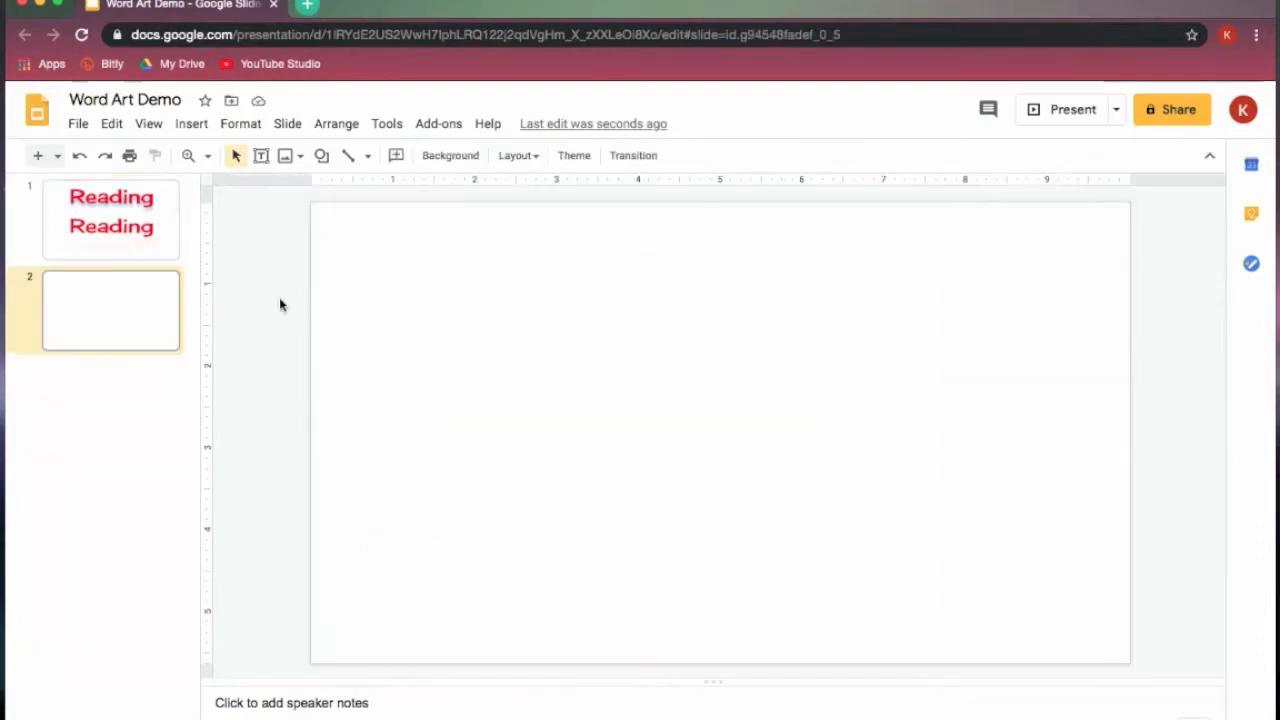
pyautogui.click(191, 124)
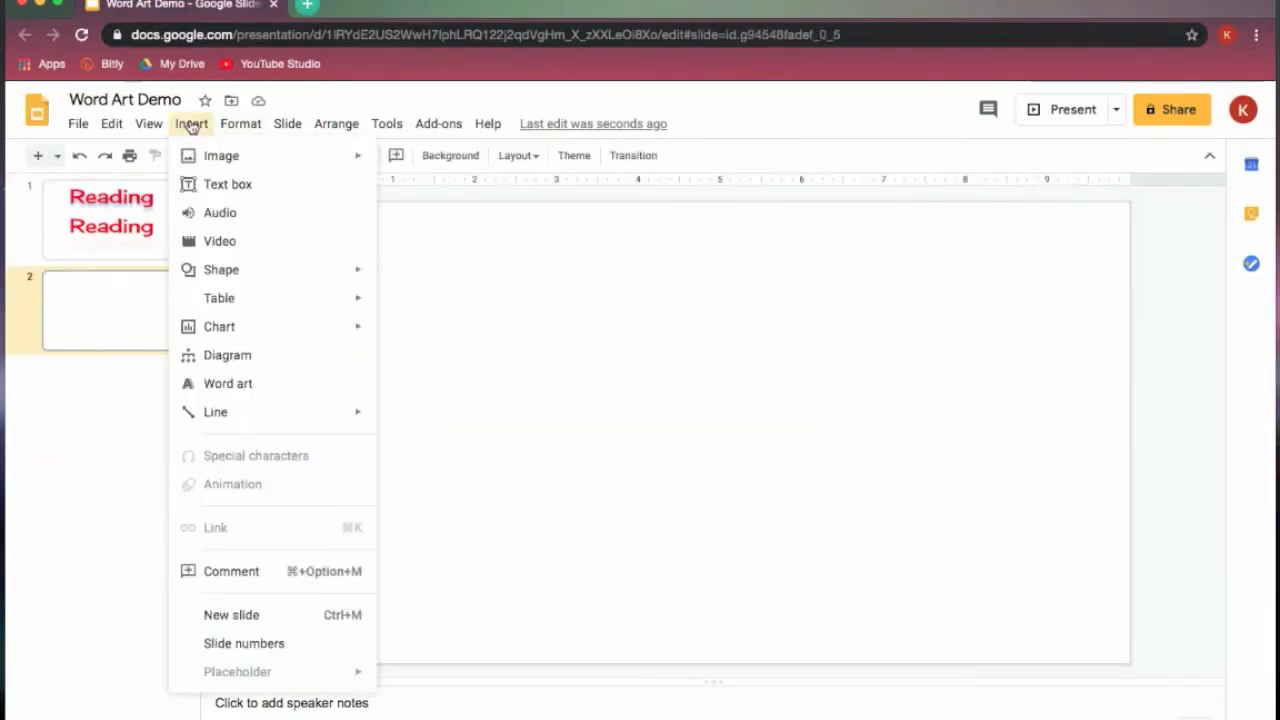
pyautogui.click(246, 391)
pyautogui.write('Math')
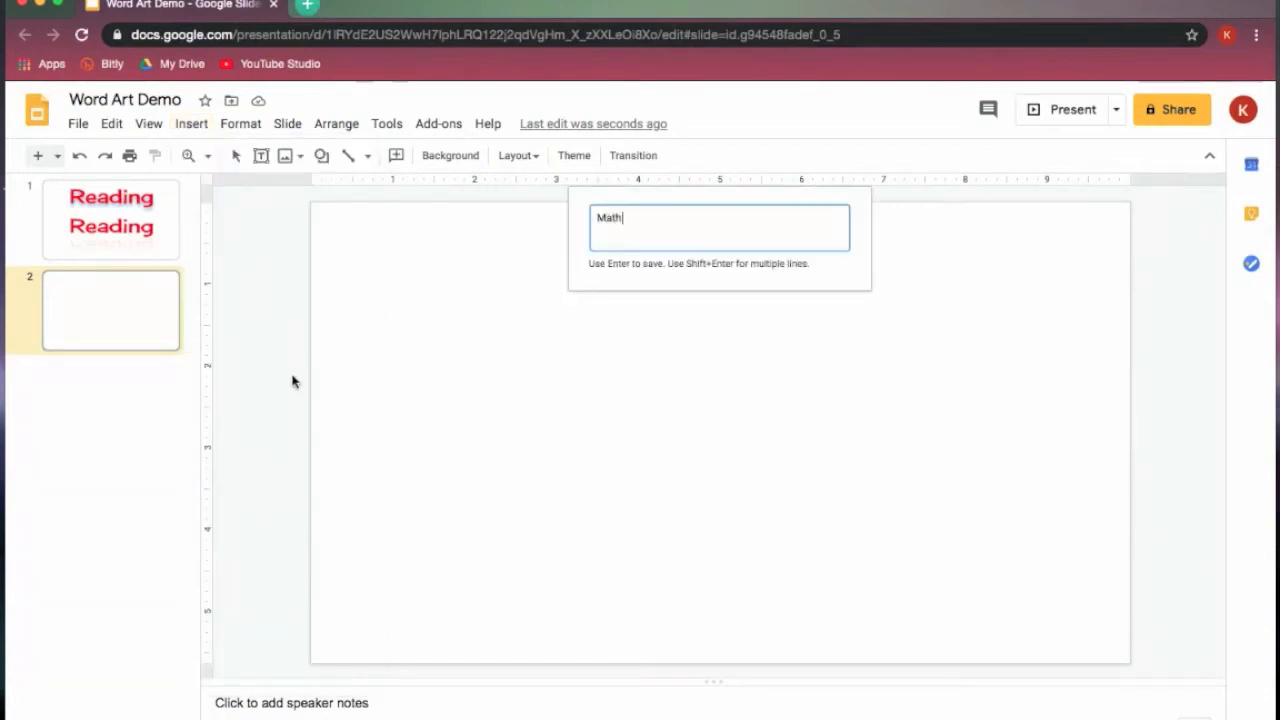
pyautogui.press('Return')
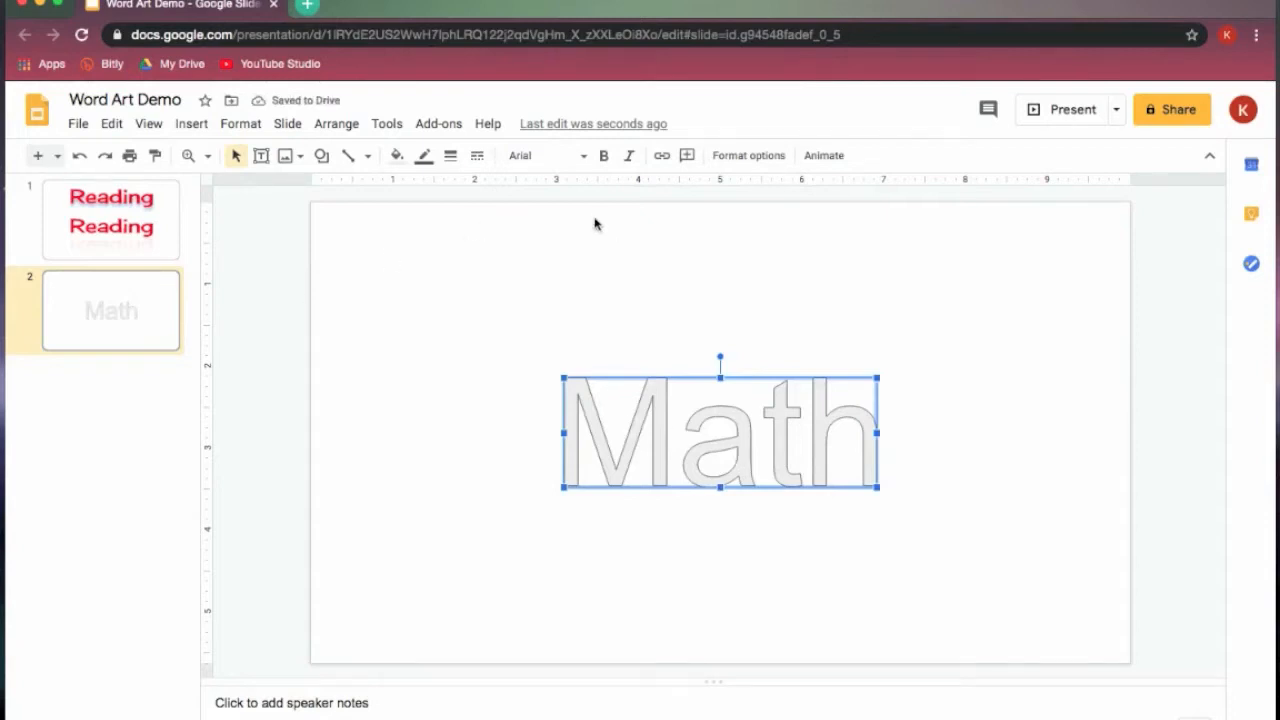
# - Enlarge the "Math" word art to about 6 inches wide and 3 inches tall, and fill it with cyan
pyautogui.moveTo(564, 489); pyautogui.dragTo(376, 497)
pyautogui.moveTo(628, 377); pyautogui.dragTo(620, 236)
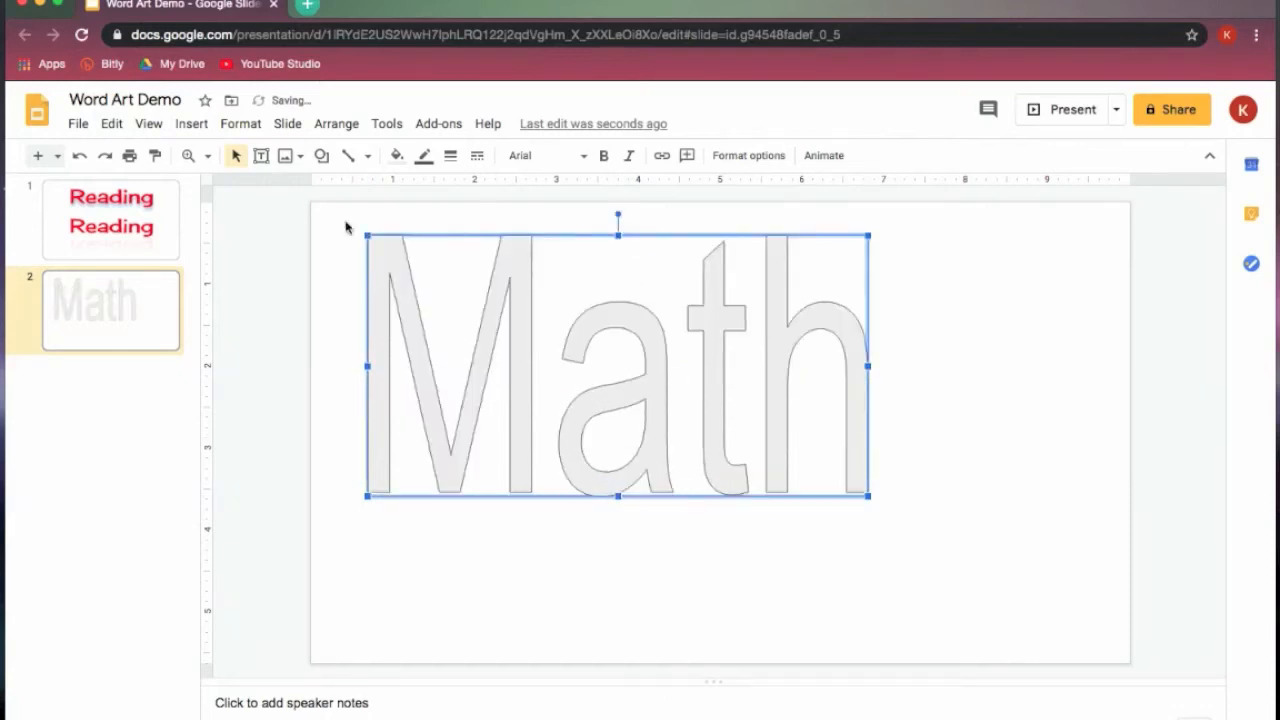
pyautogui.click(396, 156)
pyautogui.click(498, 267)
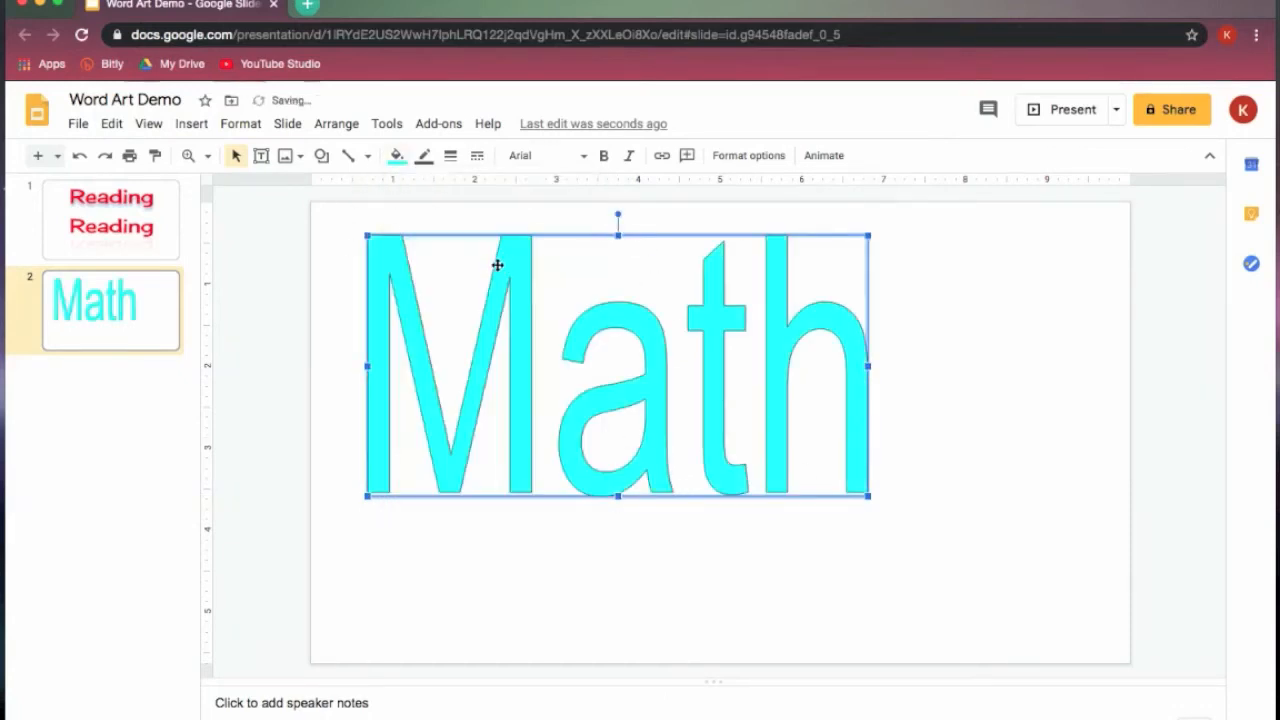
# - Give the "Math" word art a black border with a weight of 2 px
pyautogui.click(424, 157)
pyautogui.click(432, 220)
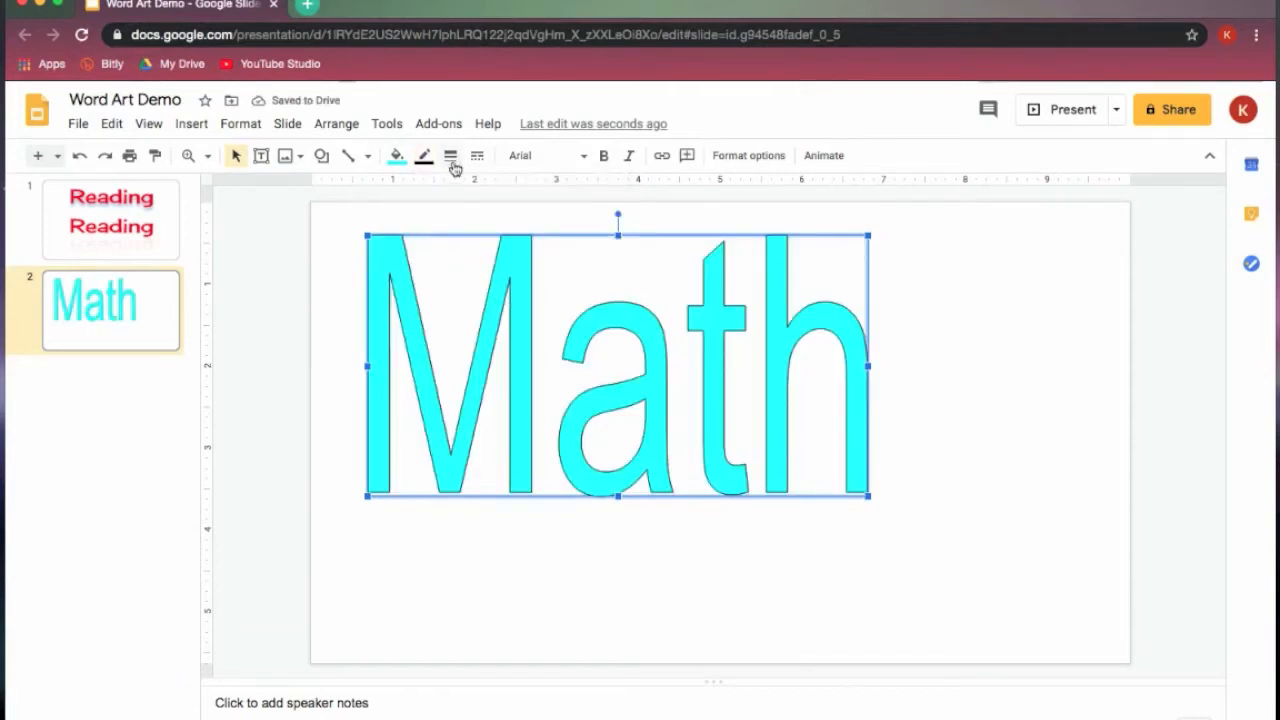
pyautogui.click(451, 158)
pyautogui.click(464, 218)
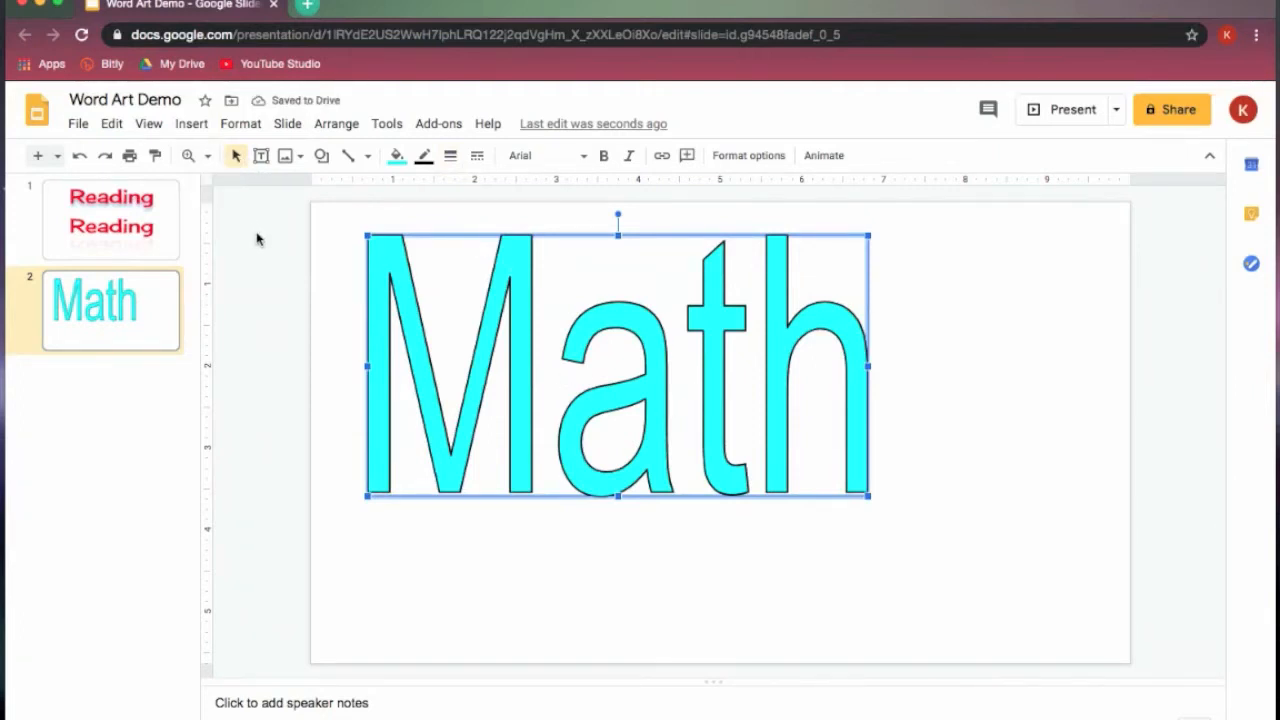
# - Try border weights of 16 px and 1 px on the "Math" word art, and settle on 3 px
pyautogui.click(452, 157)
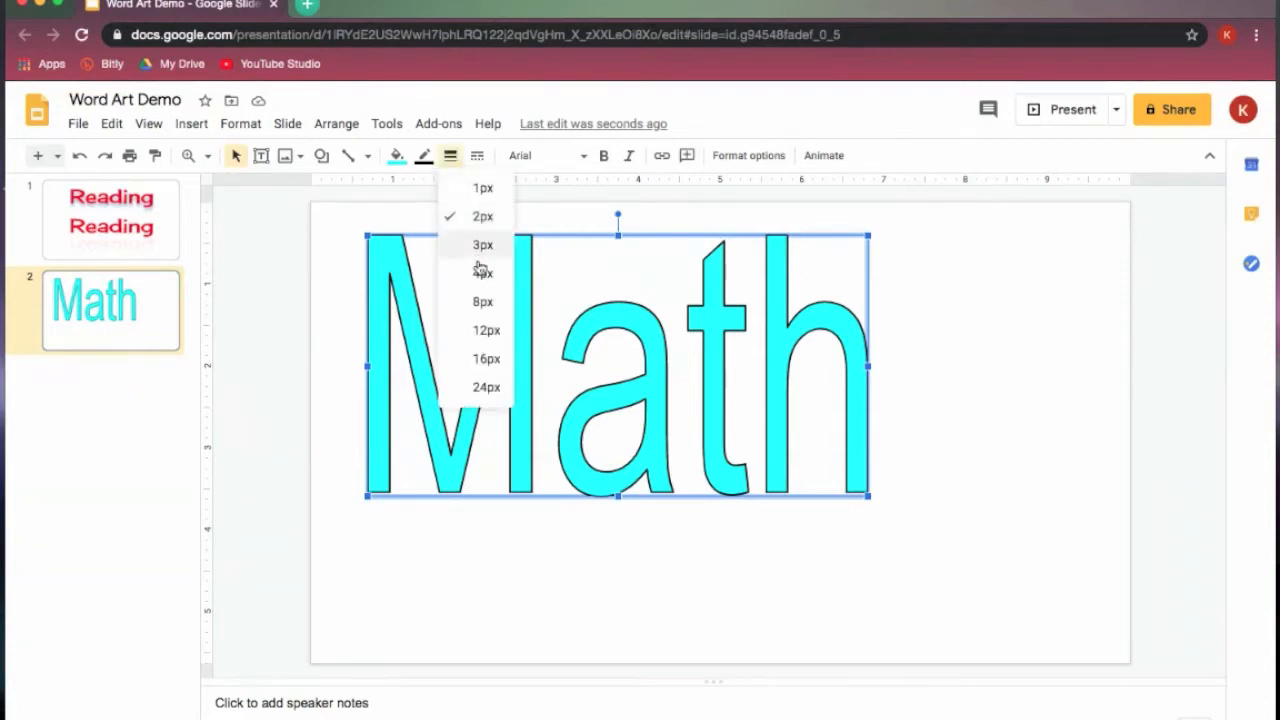
pyautogui.click(486, 358)
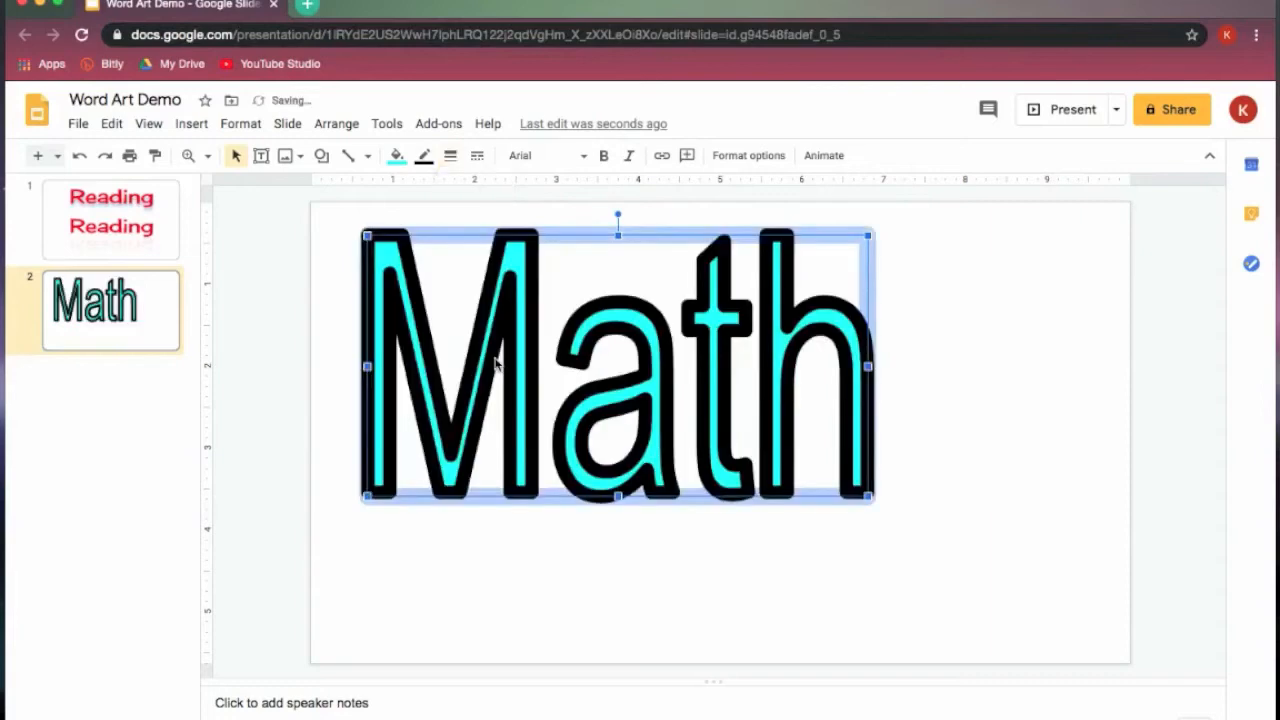
pyautogui.click(450, 156)
pyautogui.click(474, 192)
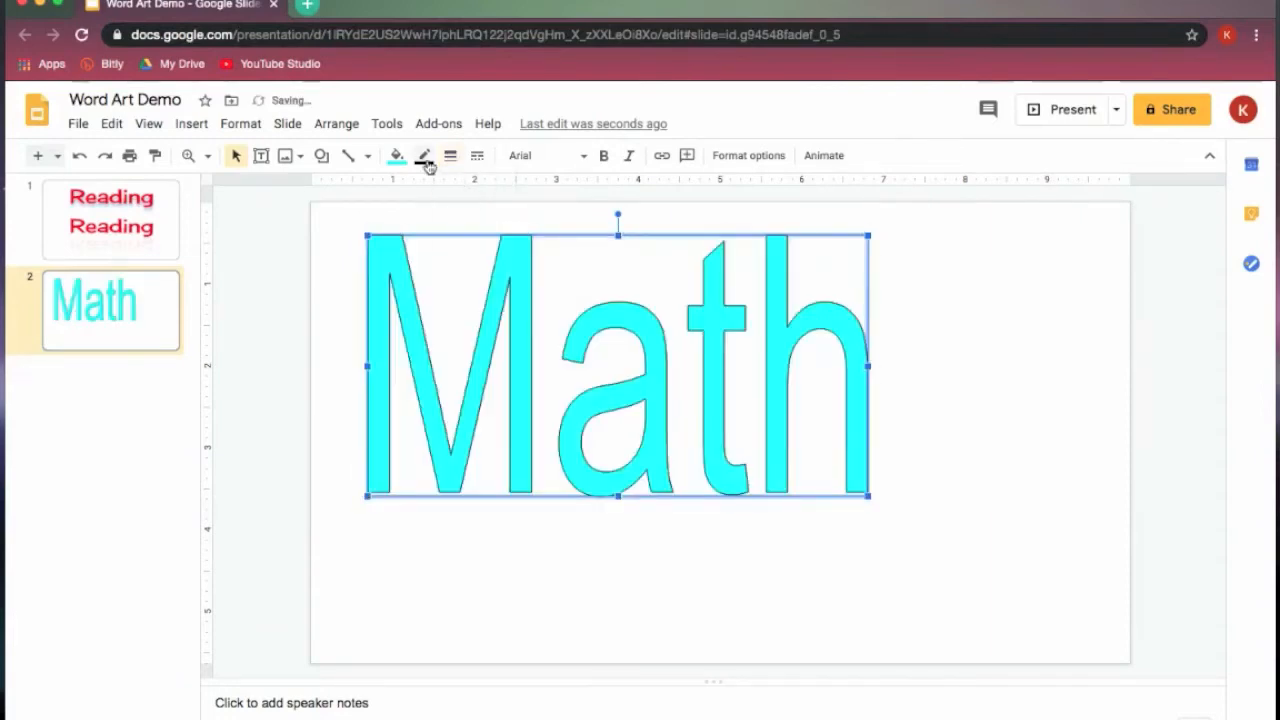
pyautogui.click(450, 156)
pyautogui.click(474, 245)
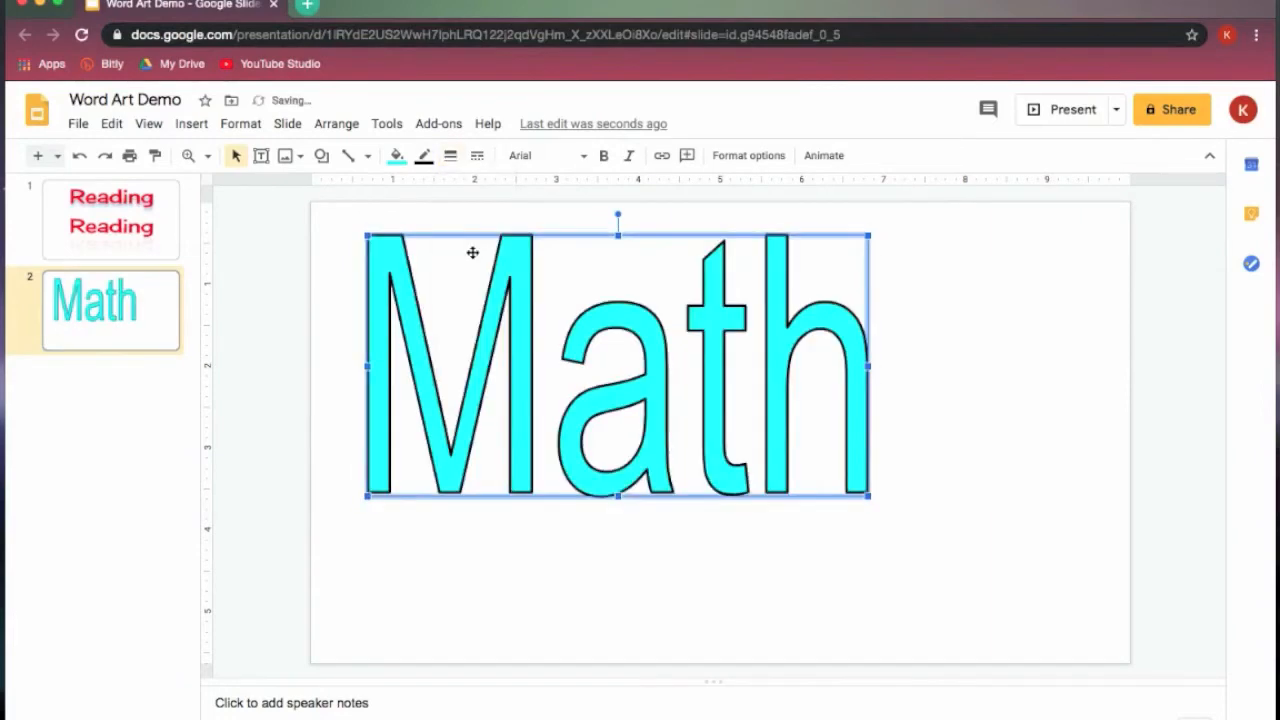
# - Try the dotted, dashed, dash-dot and longer dash styles on the "Math" word art's border
pyautogui.click(480, 157)
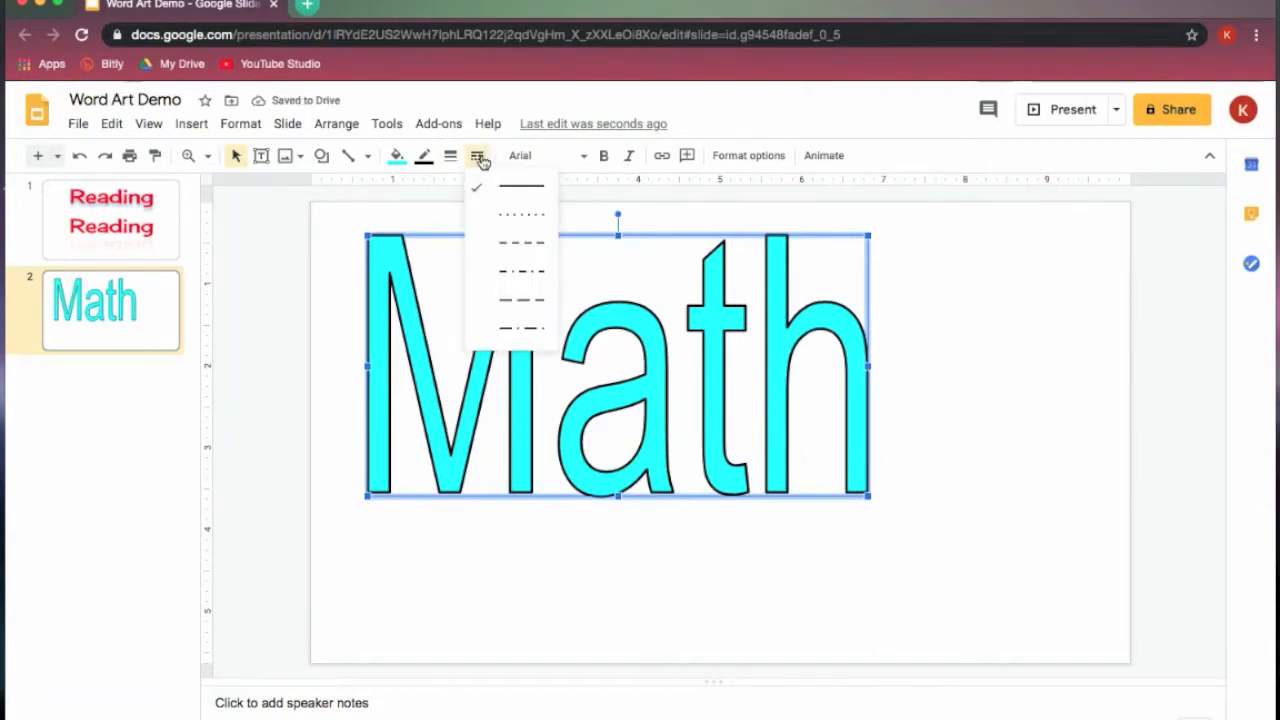
pyautogui.click(504, 215)
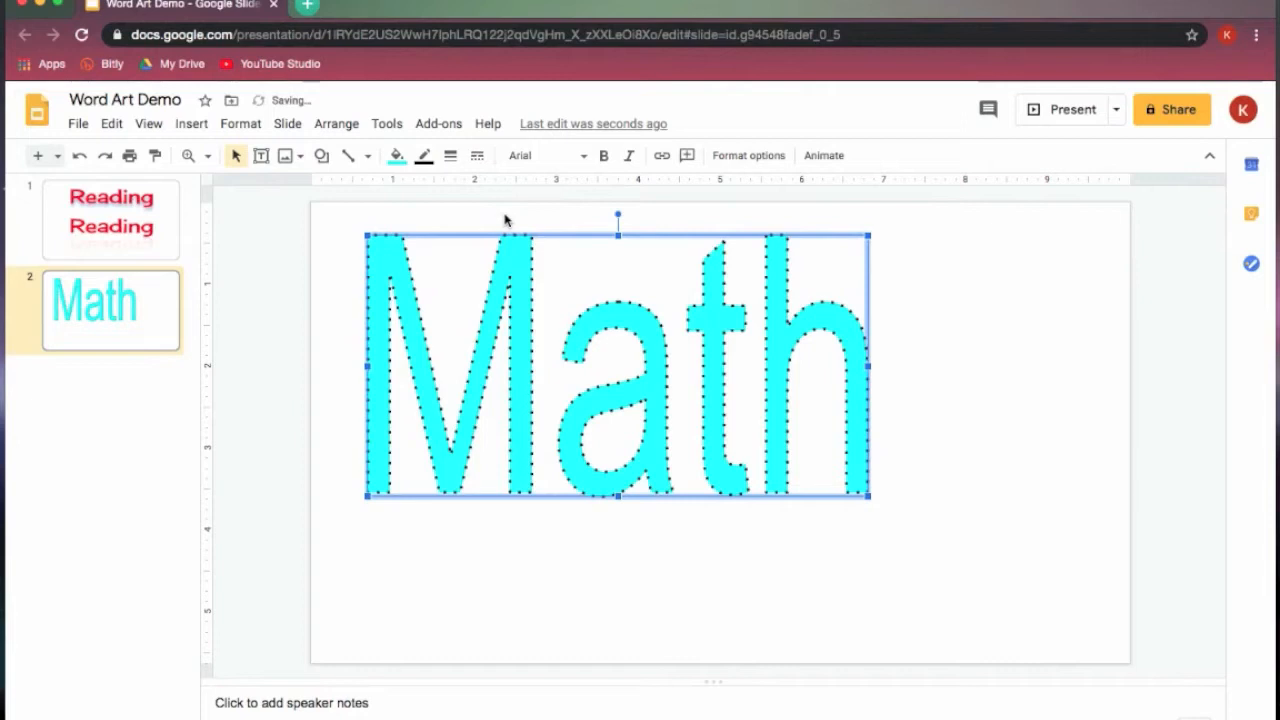
pyautogui.click(480, 157)
pyautogui.click(511, 245)
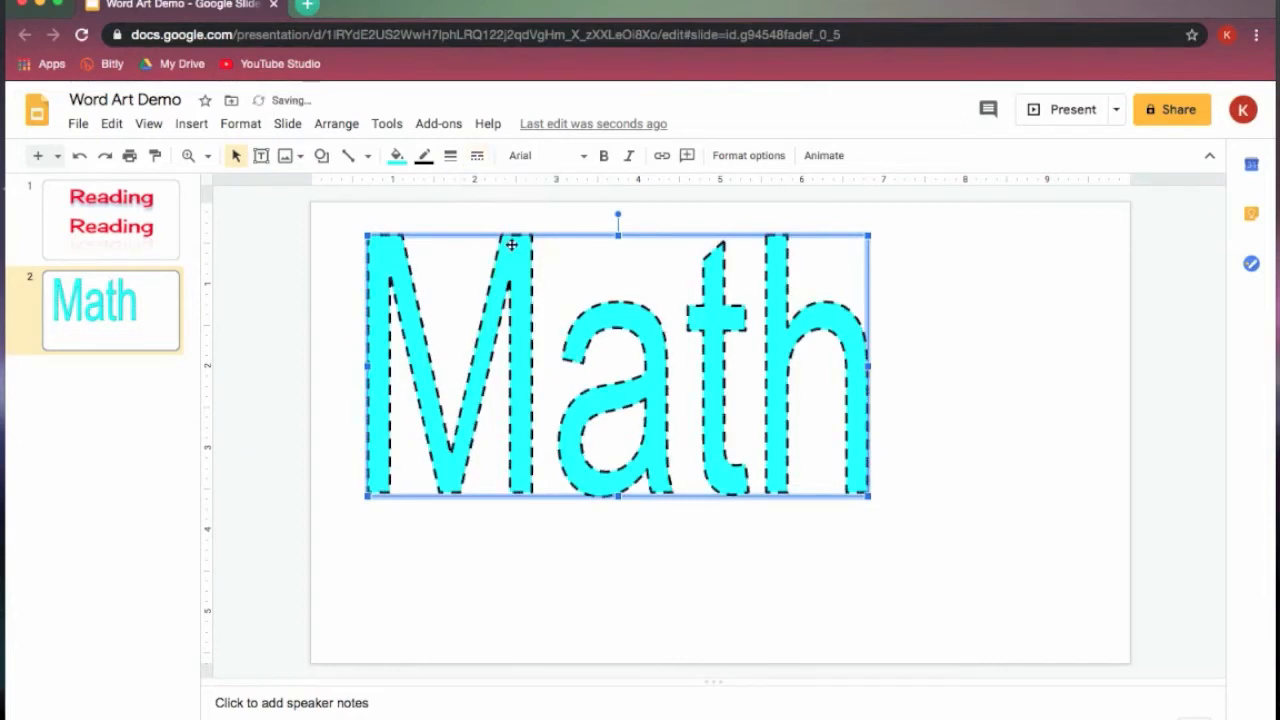
pyautogui.click(477, 156)
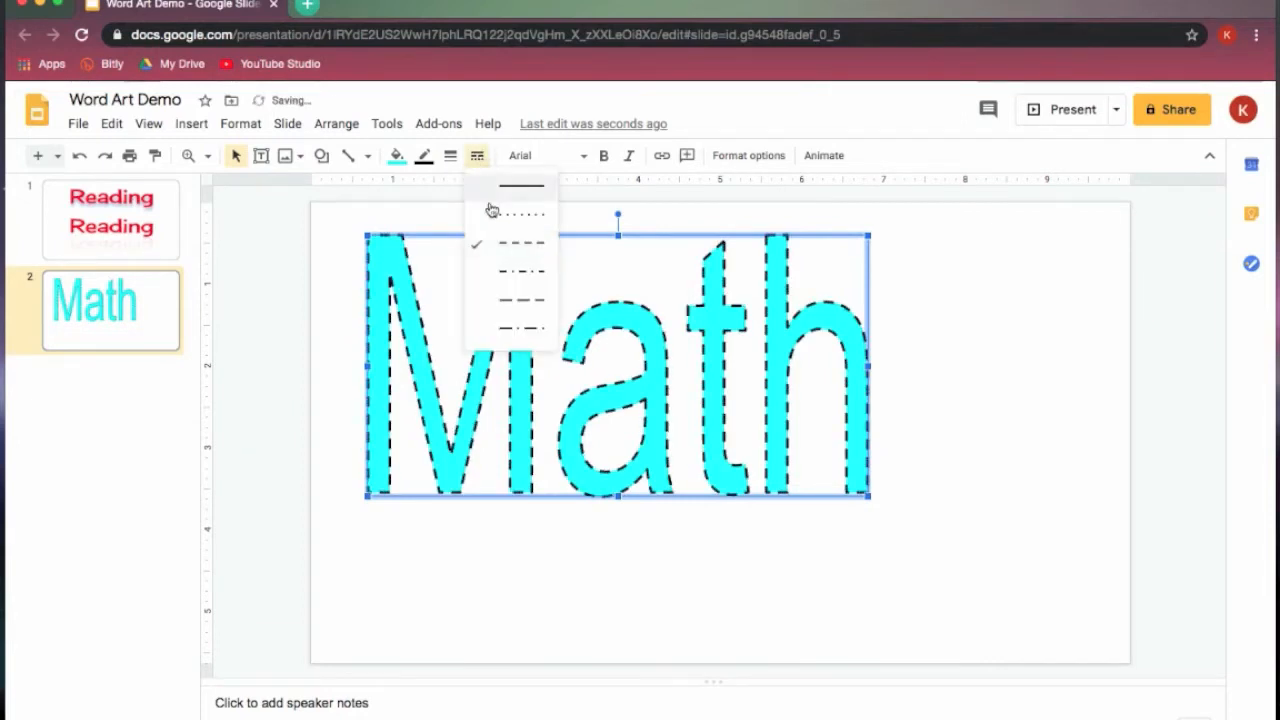
pyautogui.click(512, 276)
pyautogui.click(479, 160)
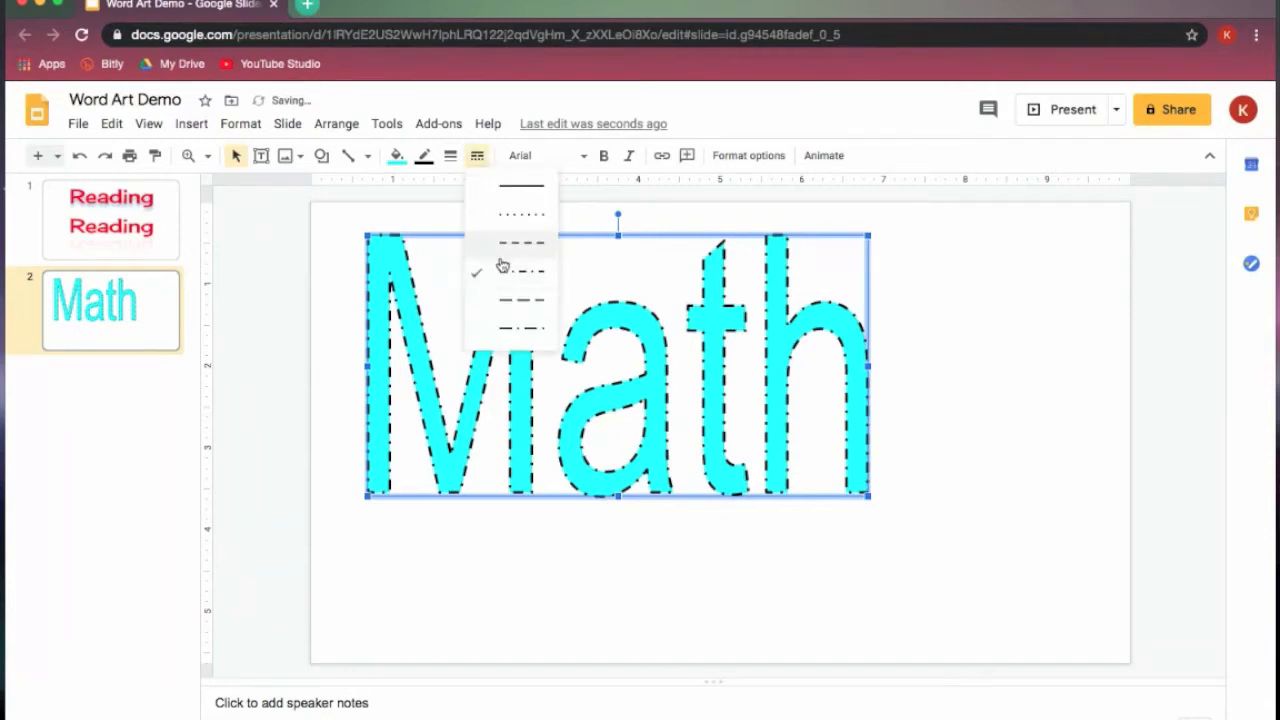
pyautogui.click(511, 305)
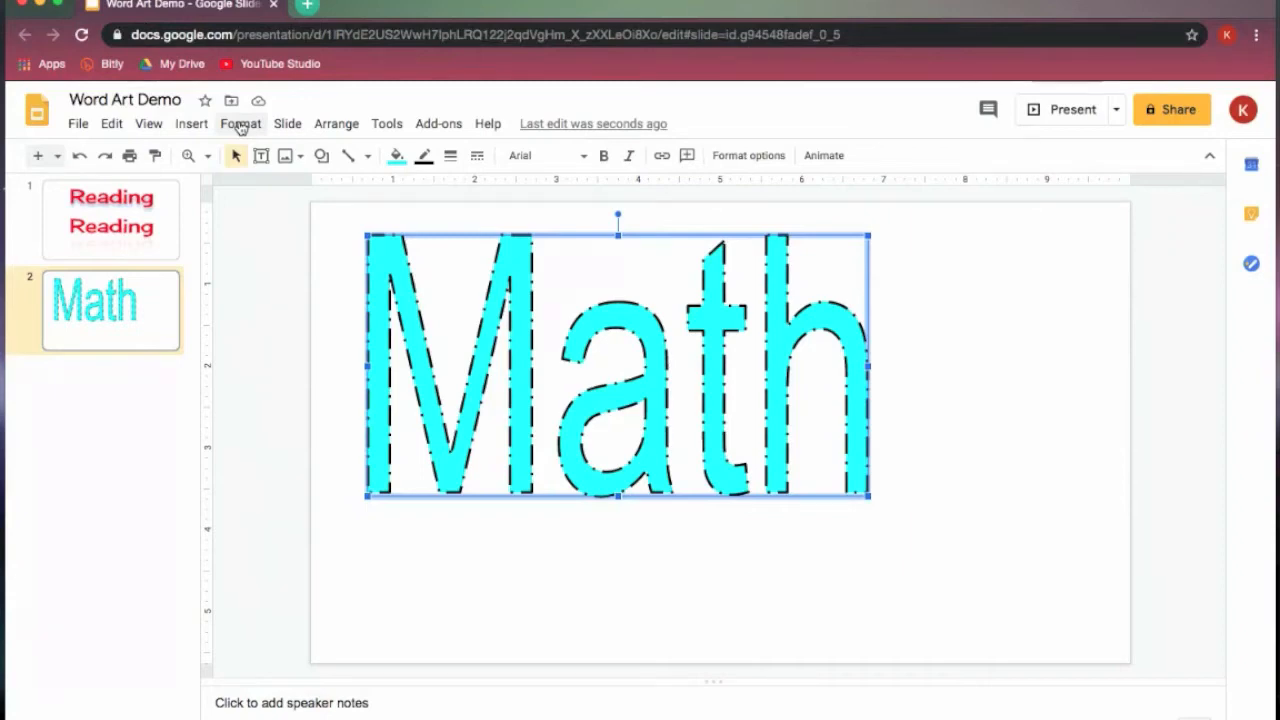
# - Review the color, weight and type choices for the "Math" border, and apply the Double border type
pyautogui.click(240, 126)
pyautogui.moveTo(337, 385)
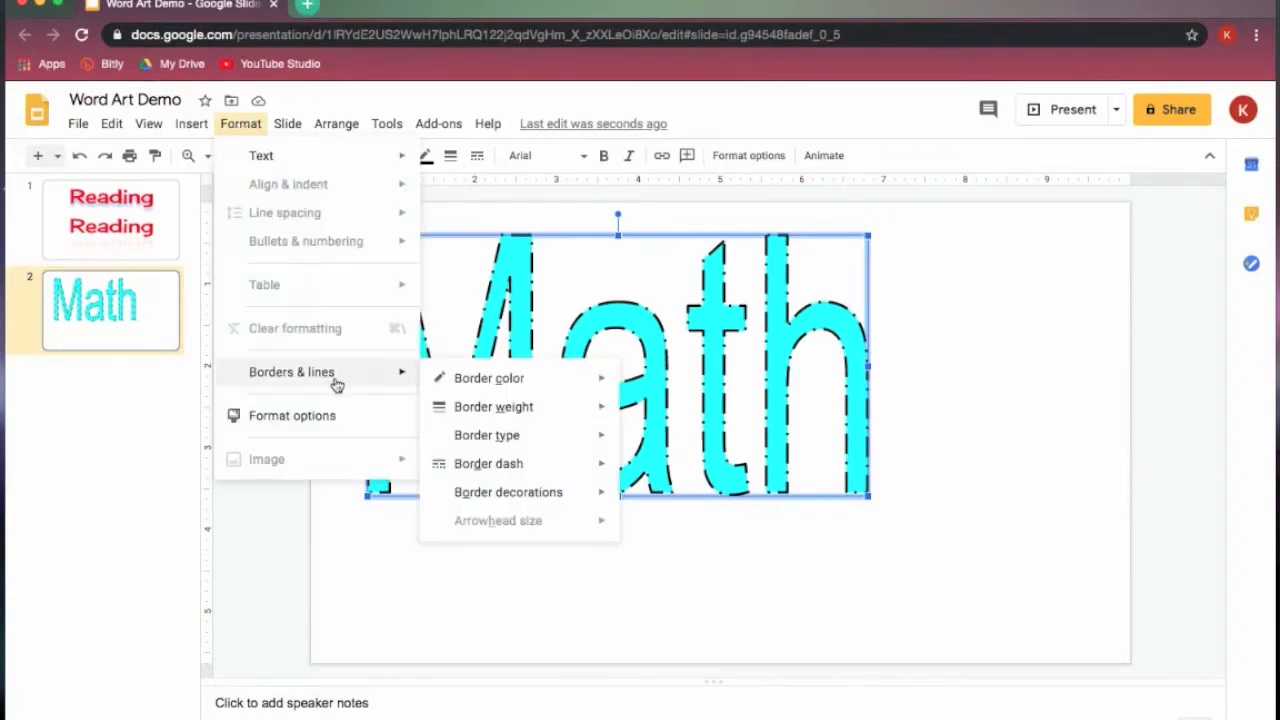
pyautogui.moveTo(522, 388)
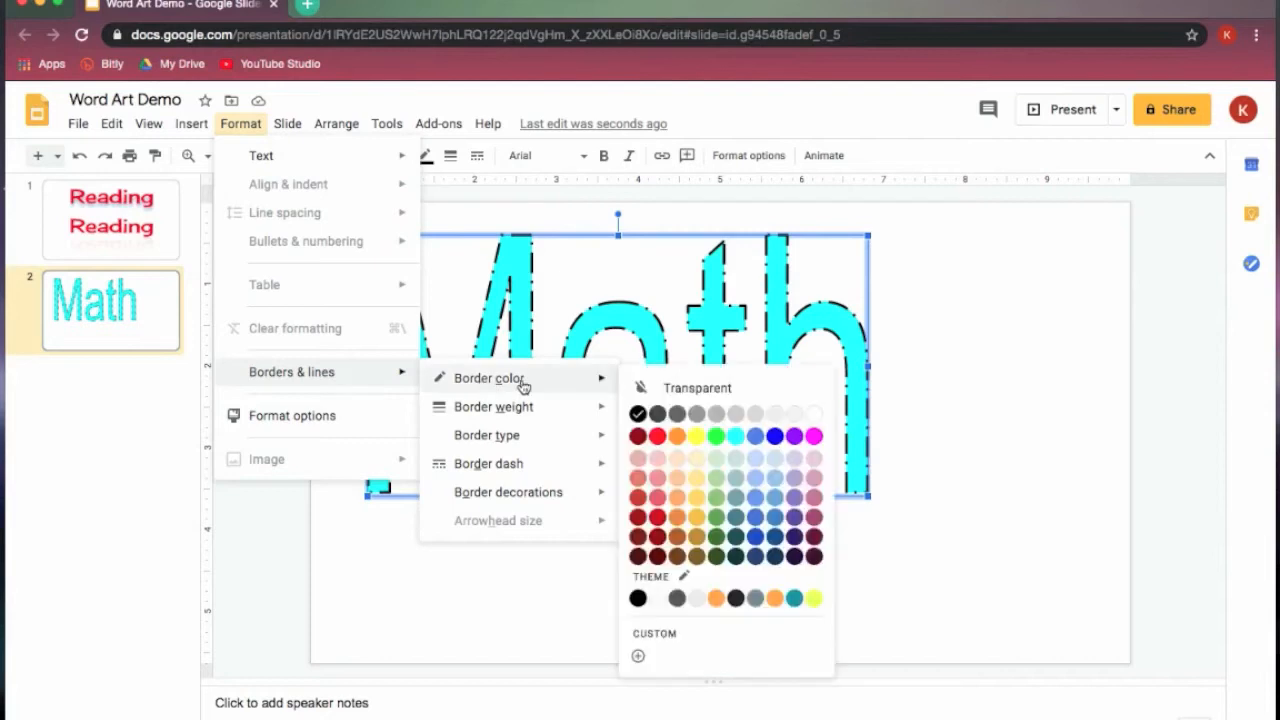
pyautogui.moveTo(603, 409)
pyautogui.moveTo(527, 410)
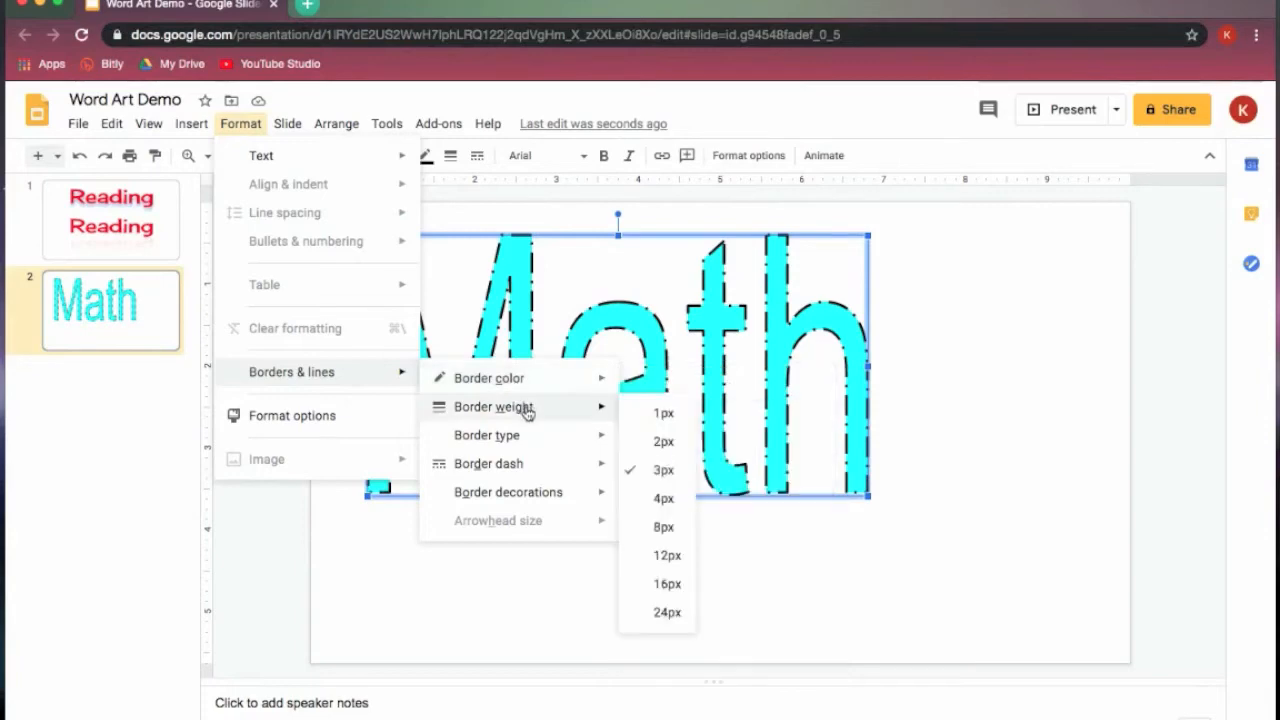
pyautogui.moveTo(544, 437)
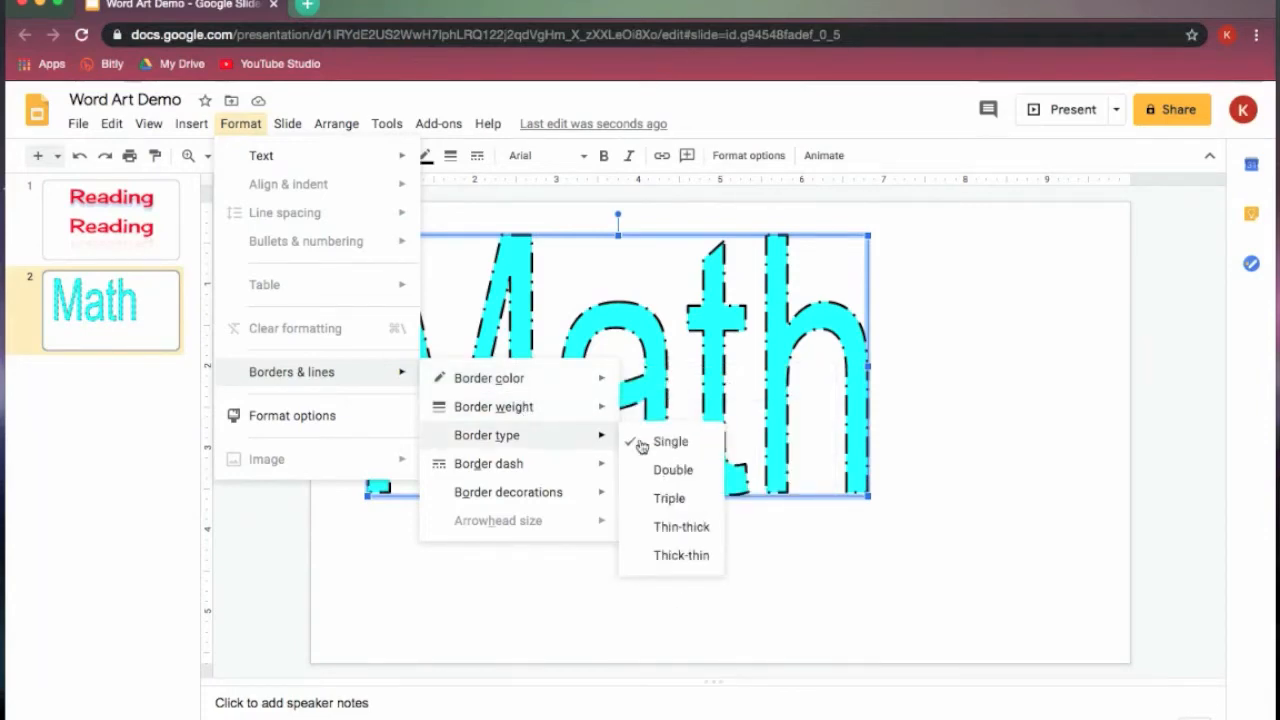
pyautogui.click(693, 474)
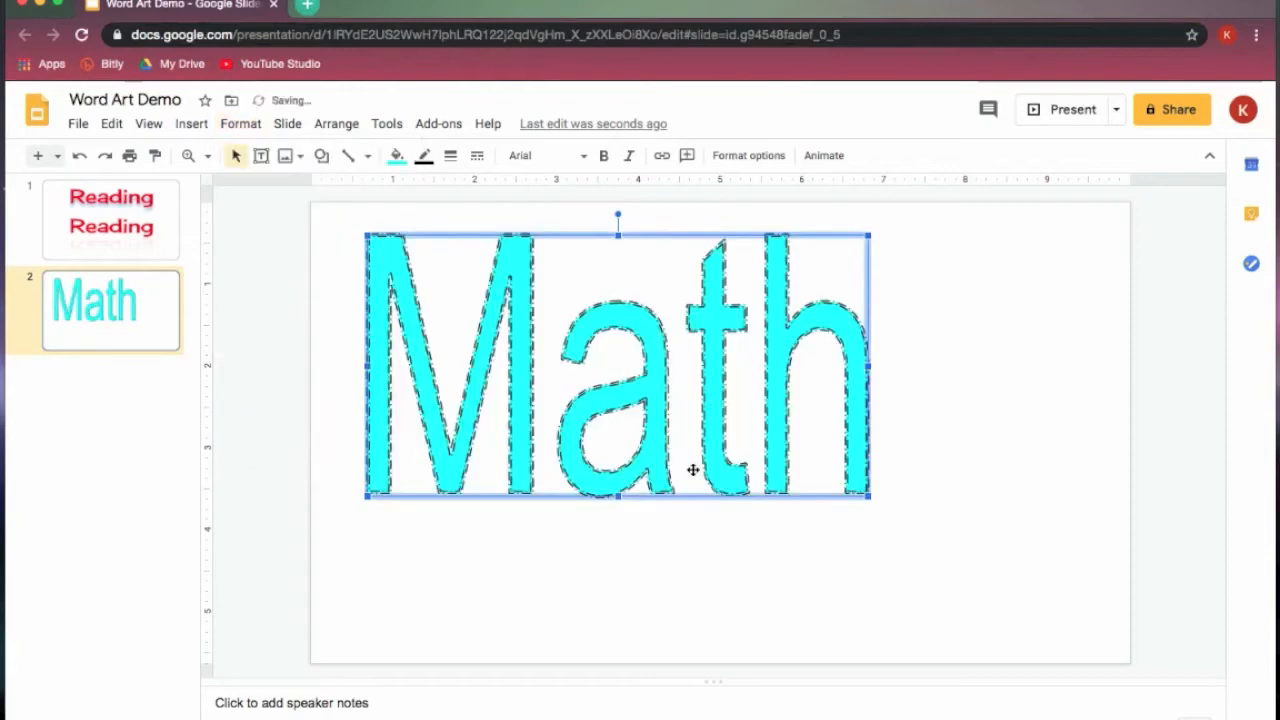
# - Inspect the double border on the letter M up close and set the border dash to a solid line
pyautogui.click(188, 155)
pyautogui.moveTo(320, 252); pyautogui.dragTo(462, 377)
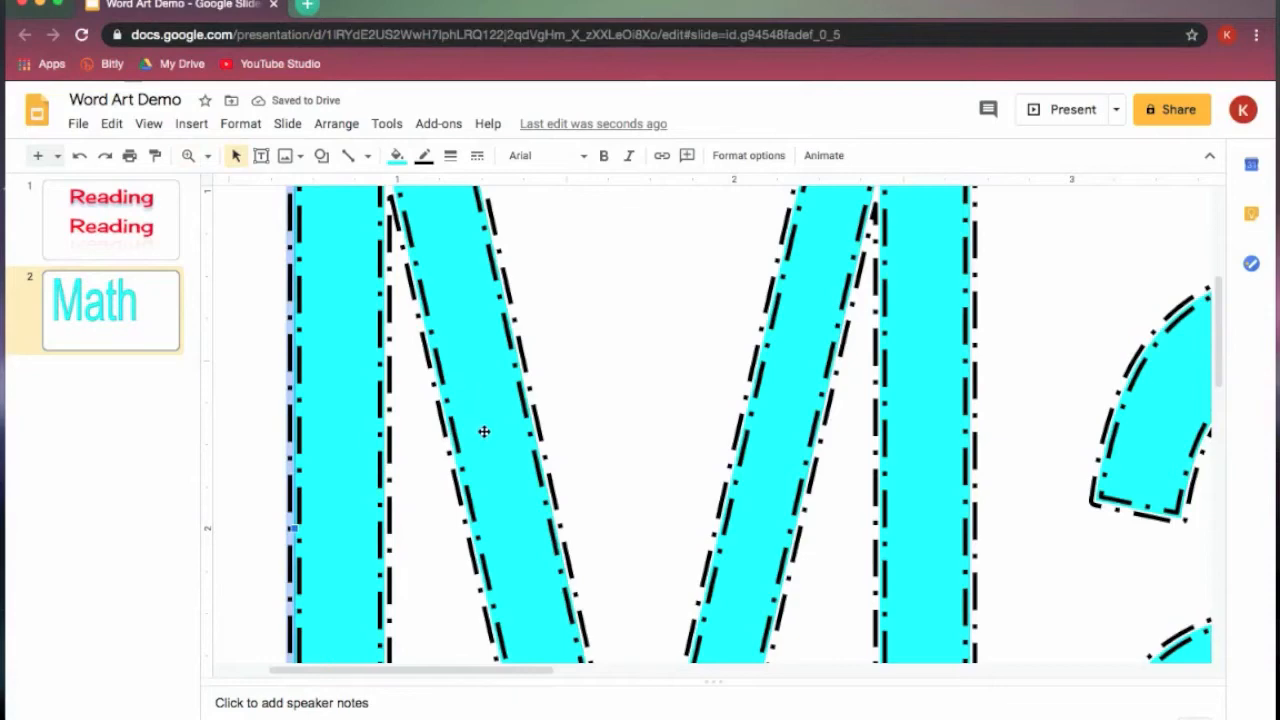
pyautogui.click(451, 158)
pyautogui.click(378, 301)
pyautogui.click(477, 155)
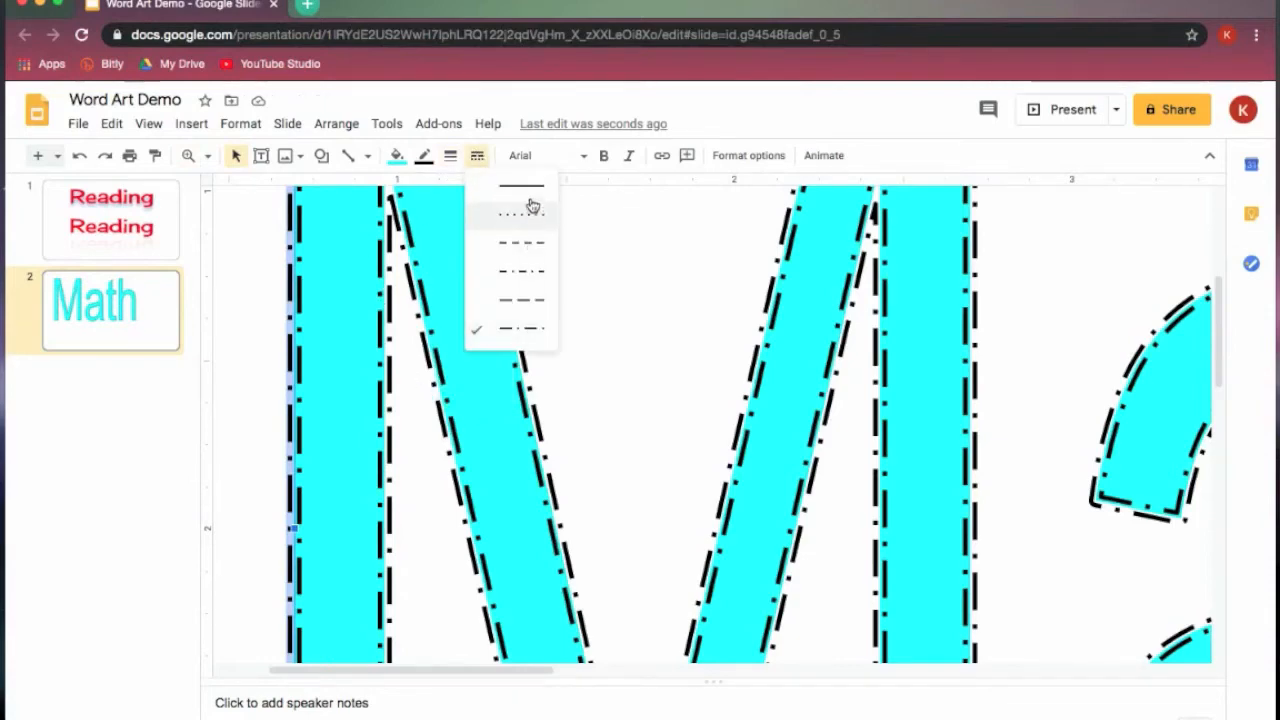
pyautogui.click(528, 187)
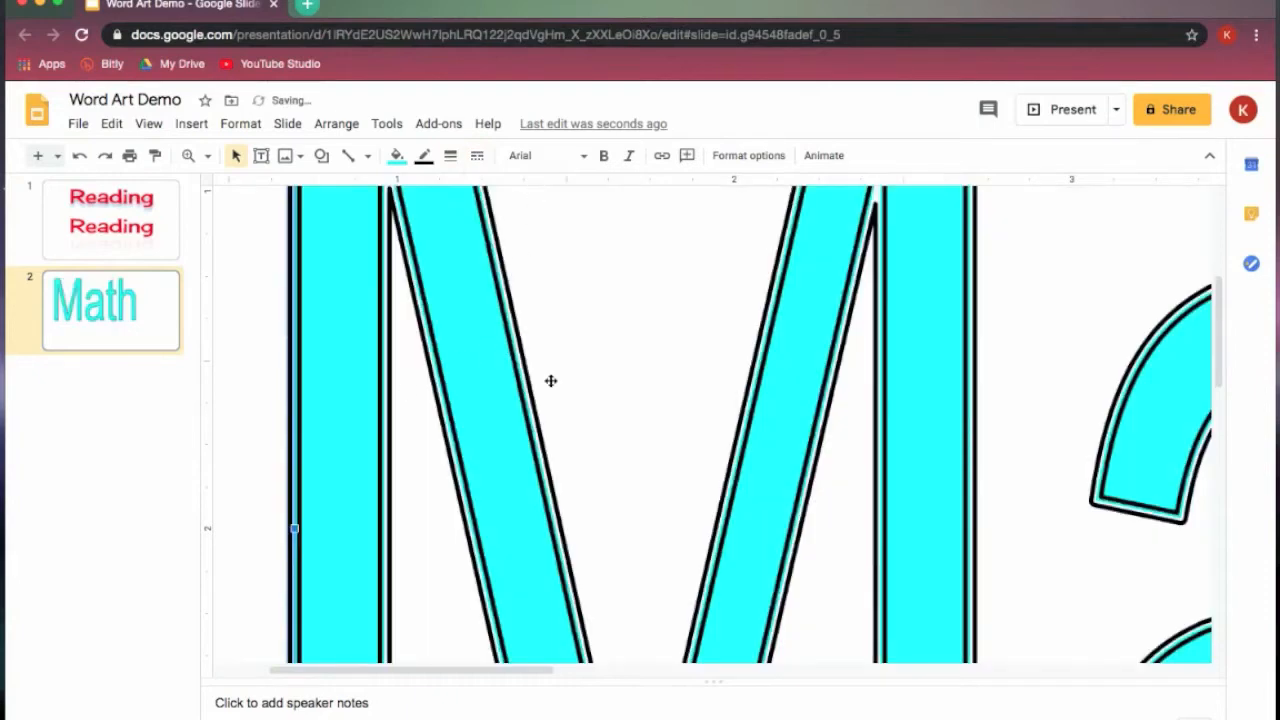
# - Set the "Math" word art's border type to Triple and inspect the lines on the letter M
pyautogui.click(206, 156)
pyautogui.click(238, 188)
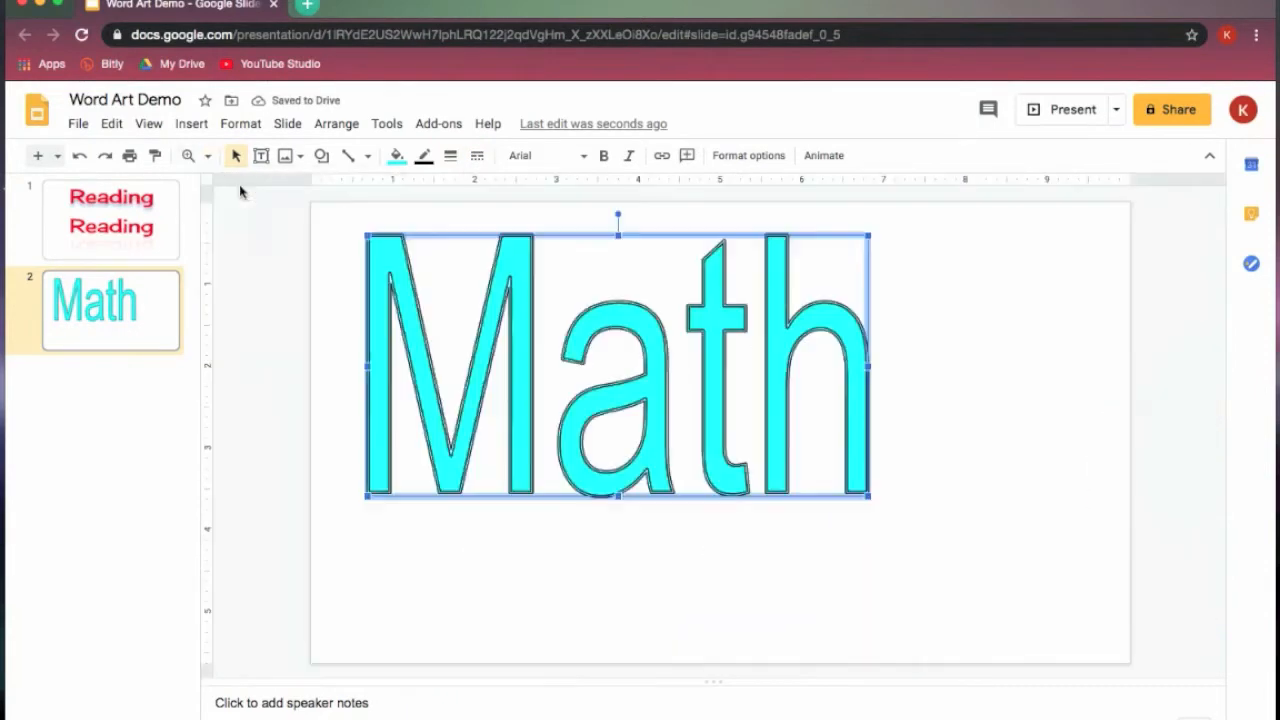
pyautogui.click(236, 123)
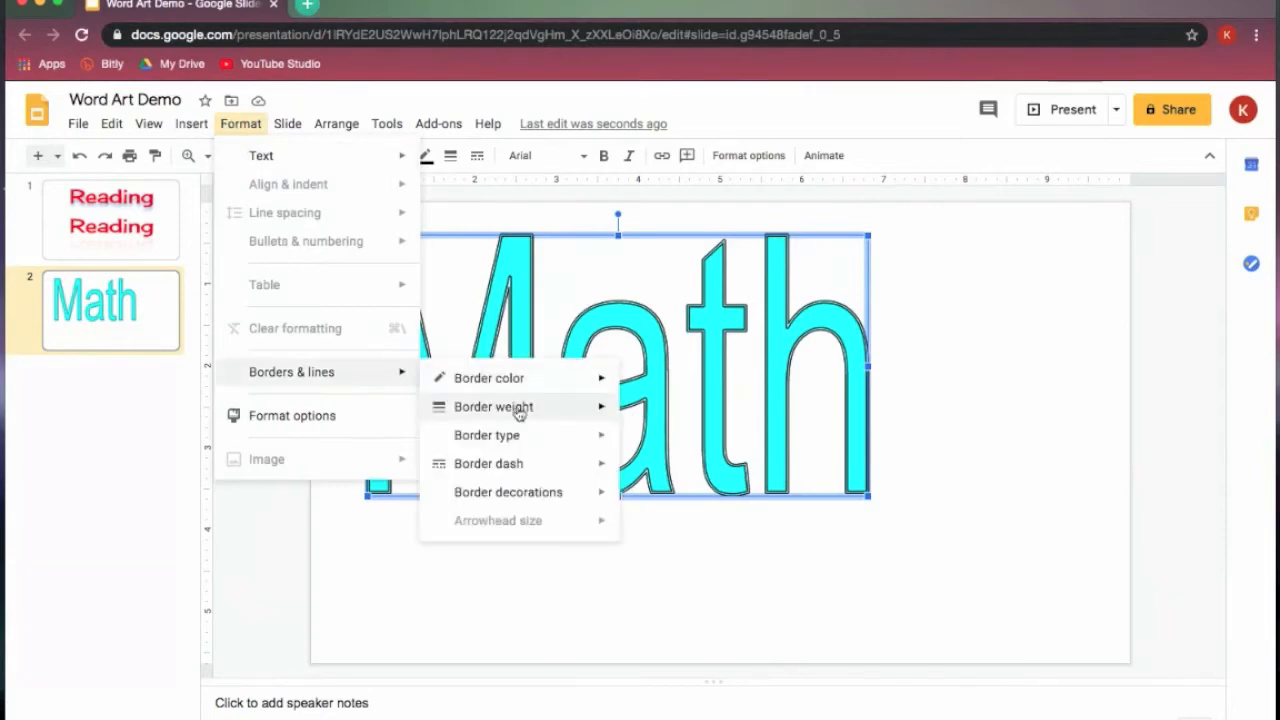
pyautogui.moveTo(550, 440)
pyautogui.click(664, 498)
pyautogui.click(188, 155)
pyautogui.moveTo(391, 263); pyautogui.dragTo(458, 313)
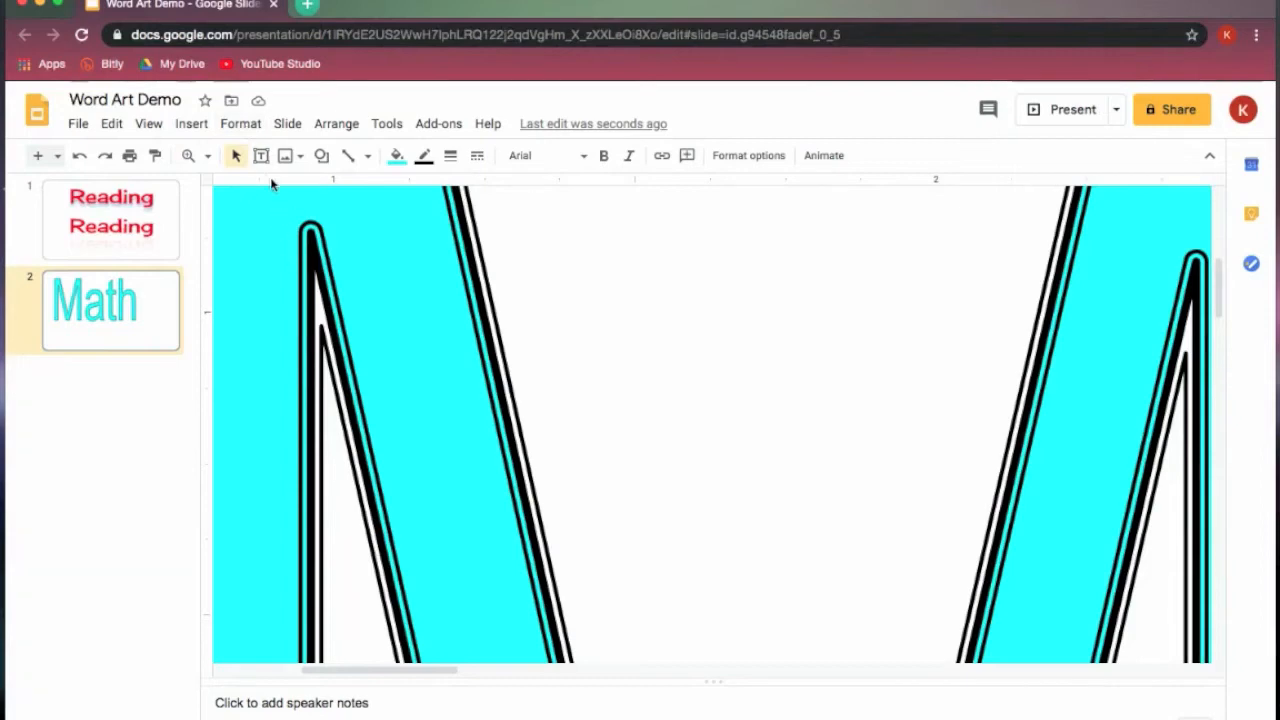
# - Set the "Math" word art's border type to Thin-thick and check it on the whole slide
pyautogui.click(240, 123)
pyautogui.moveTo(399, 381)
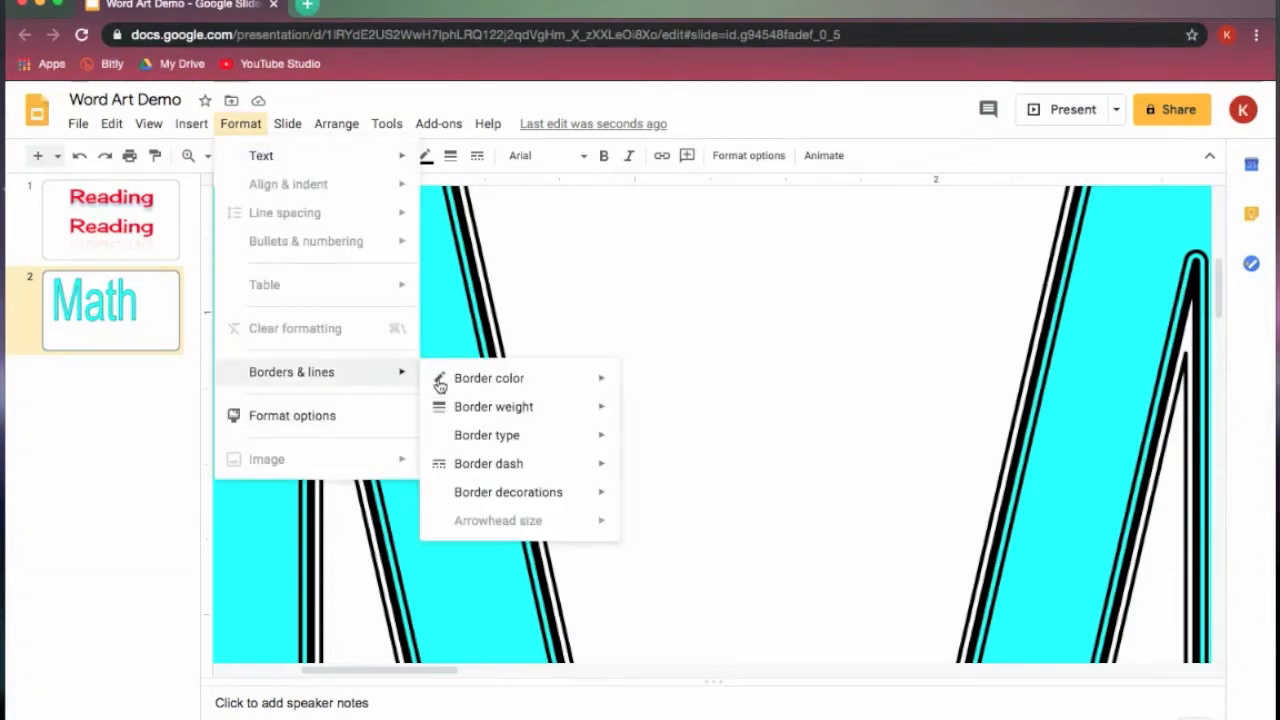
pyautogui.moveTo(574, 437)
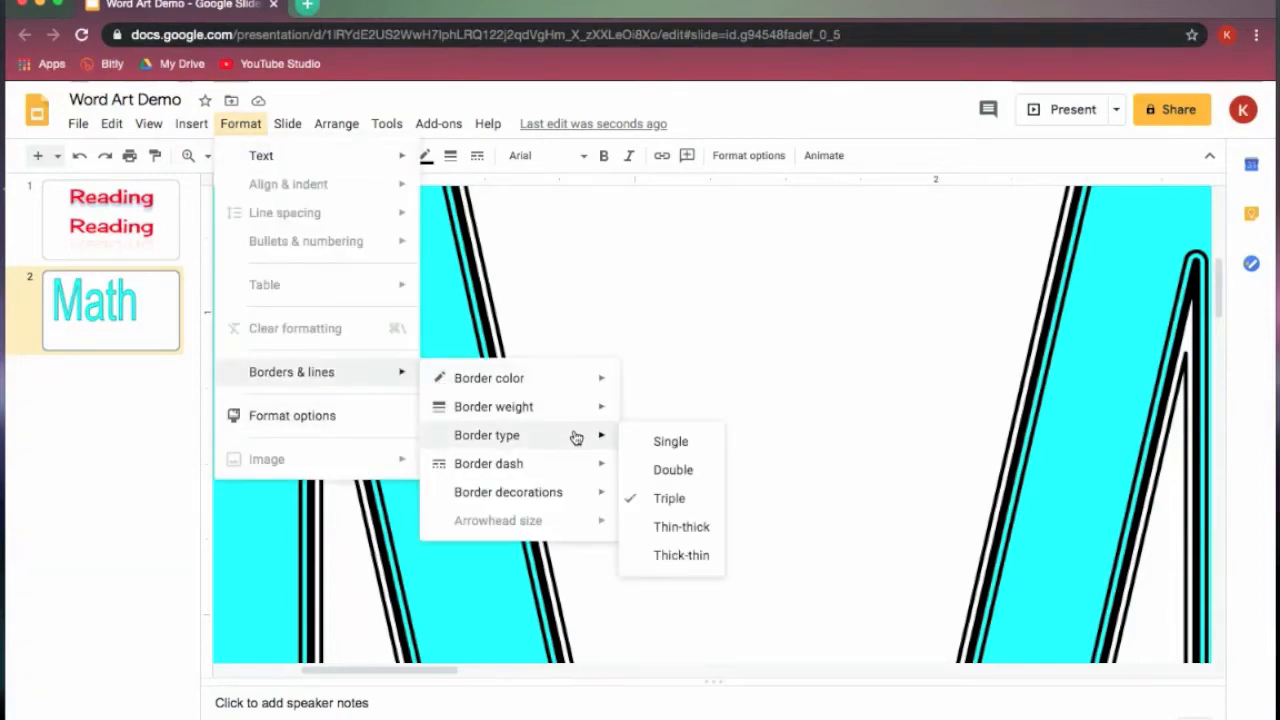
pyautogui.click(690, 538)
pyautogui.click(207, 155)
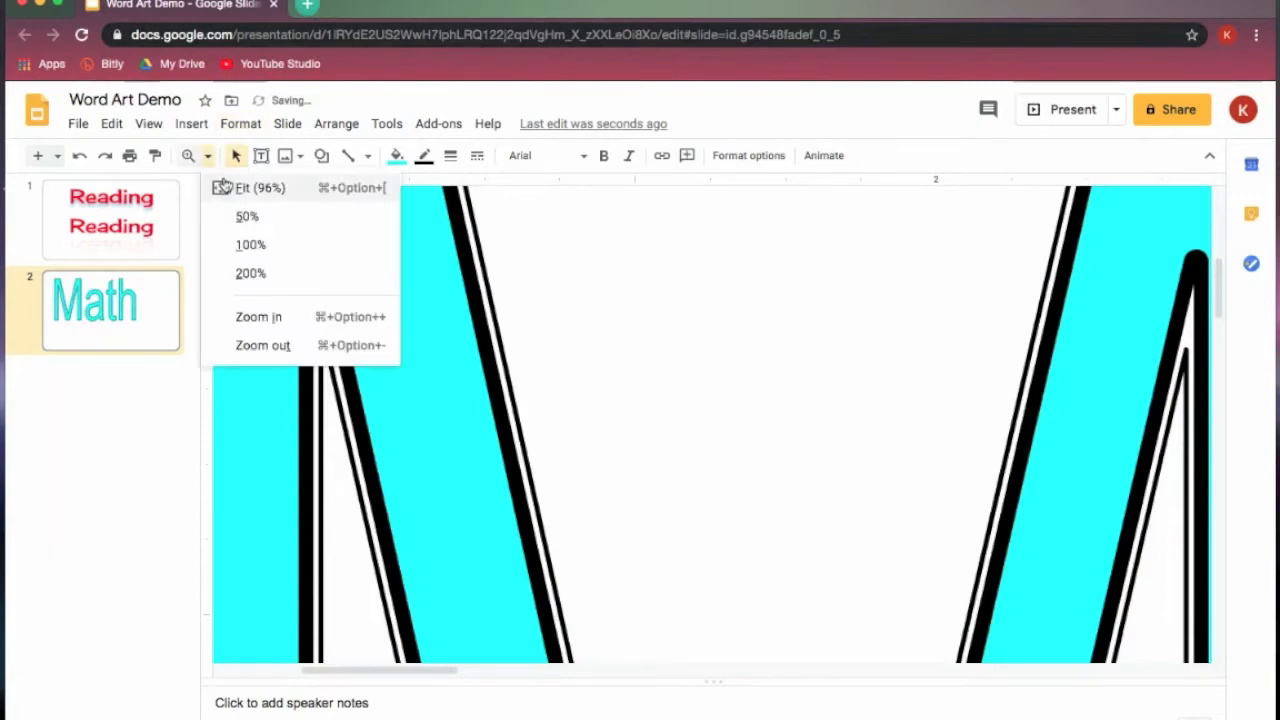
pyautogui.click(224, 187)
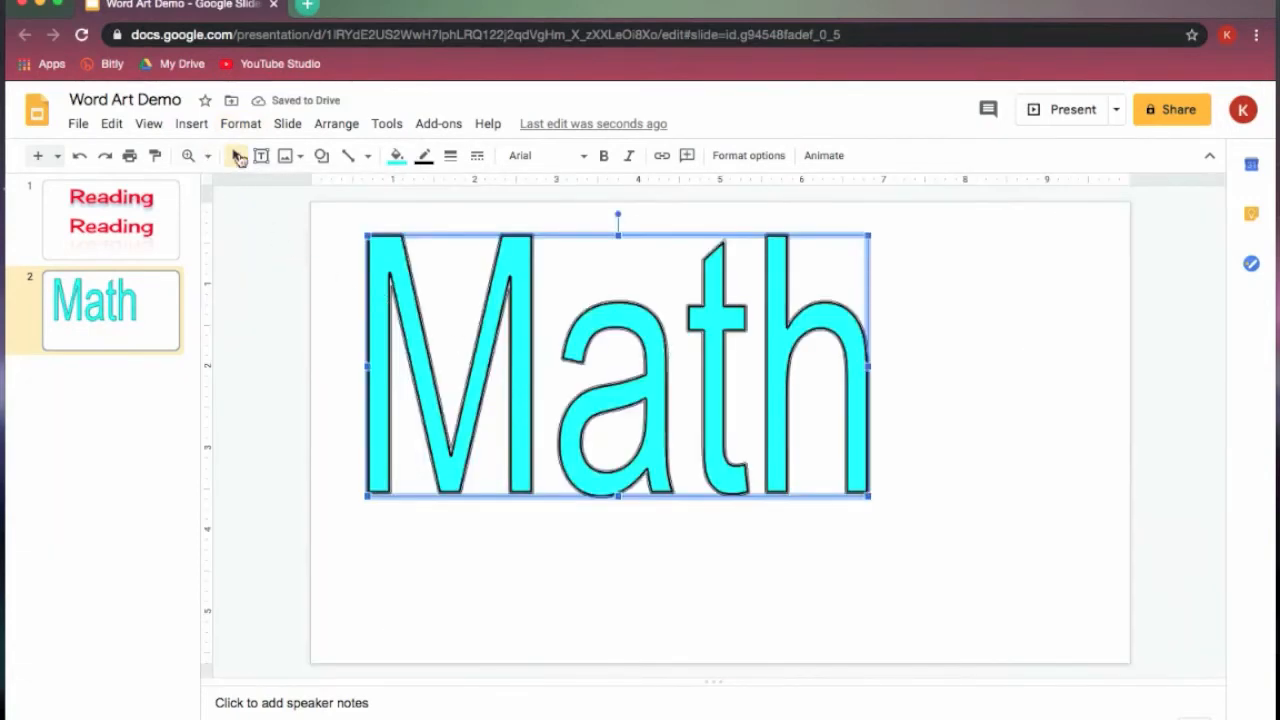
# - Zoom in on the "Math" word art and set its border type to Thick-thin
pyautogui.click(194, 157)
pyautogui.moveTo(324, 240); pyautogui.dragTo(703, 552)
pyautogui.moveTo(1220, 528); pyautogui.dragTo(1220, 457)
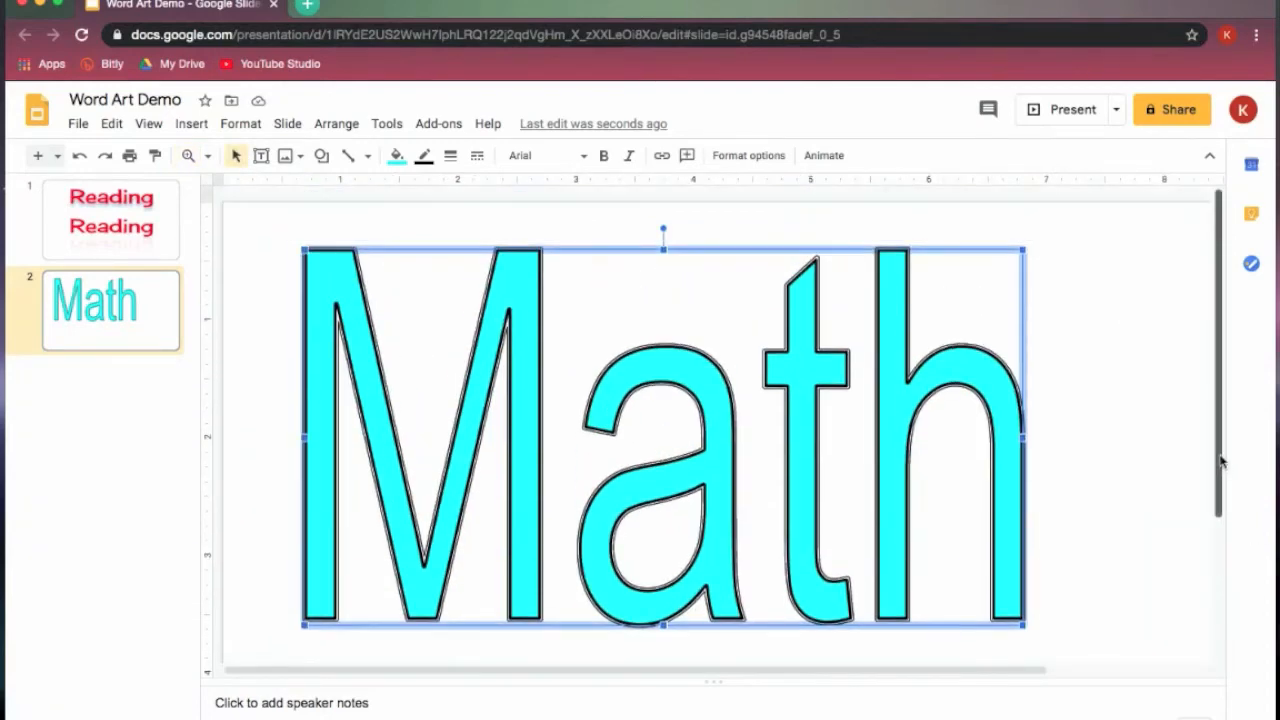
pyautogui.click(240, 123)
pyautogui.moveTo(272, 372)
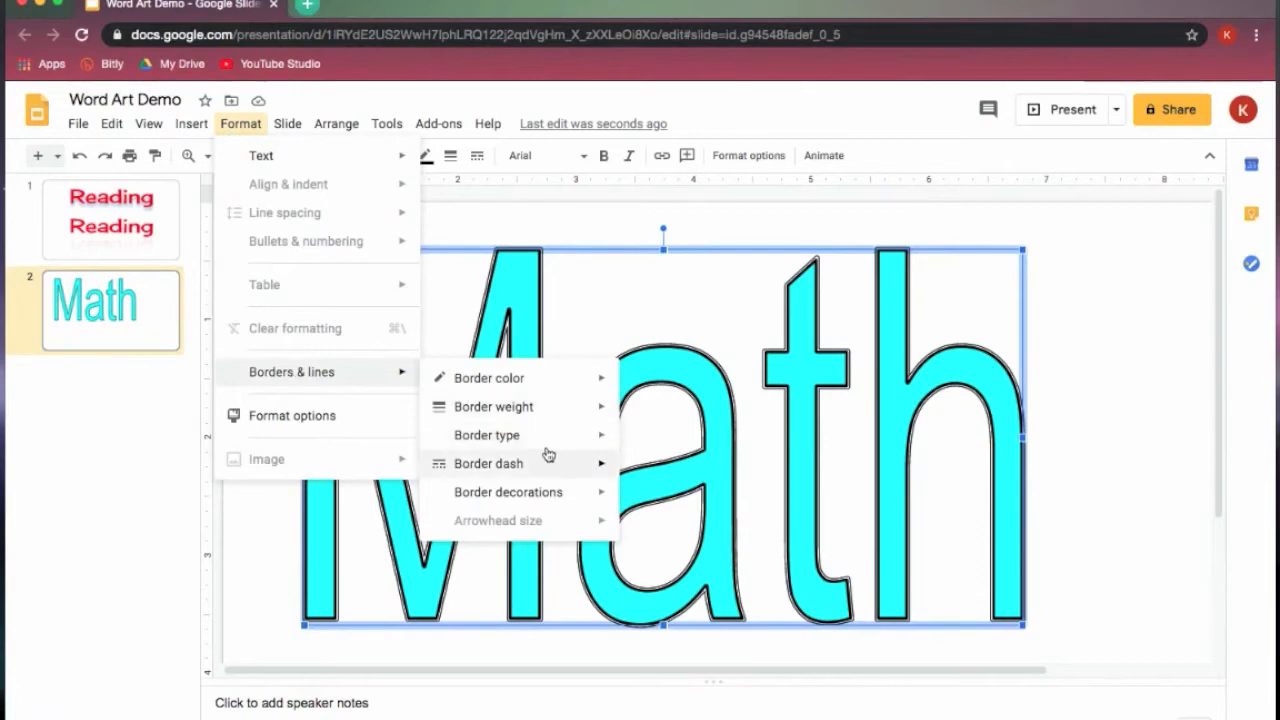
pyautogui.moveTo(549, 440)
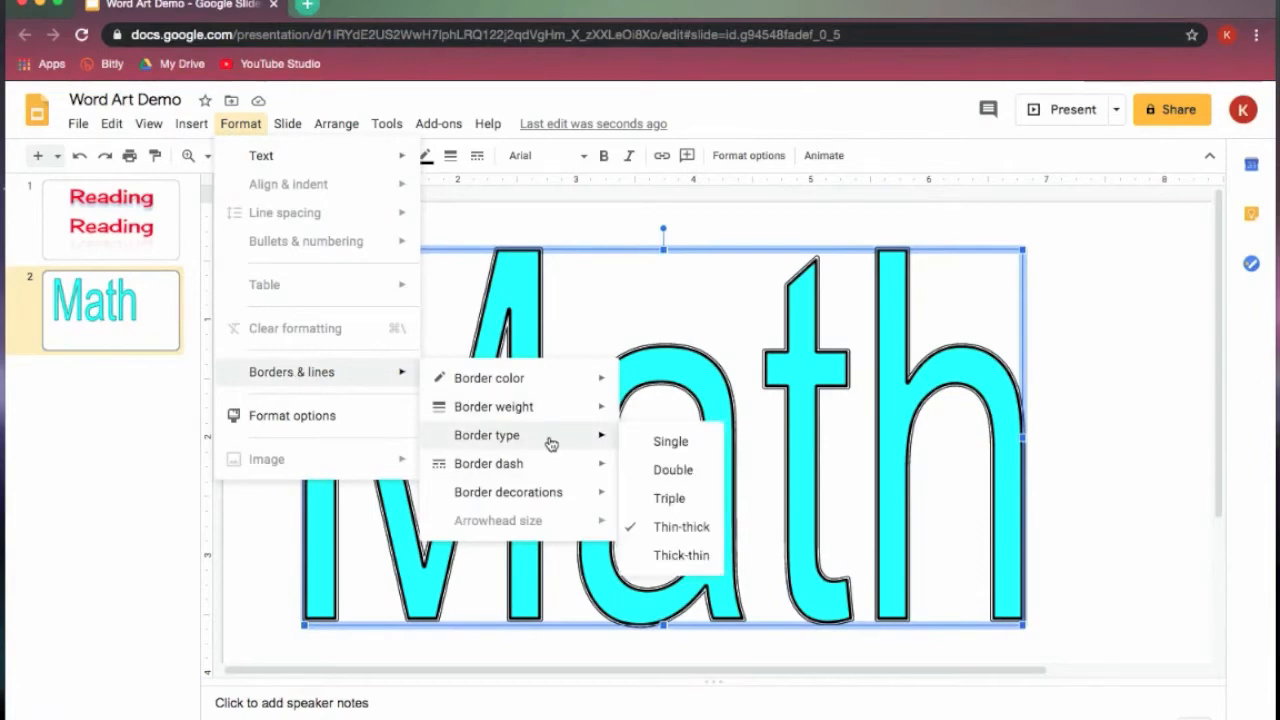
pyautogui.click(681, 555)
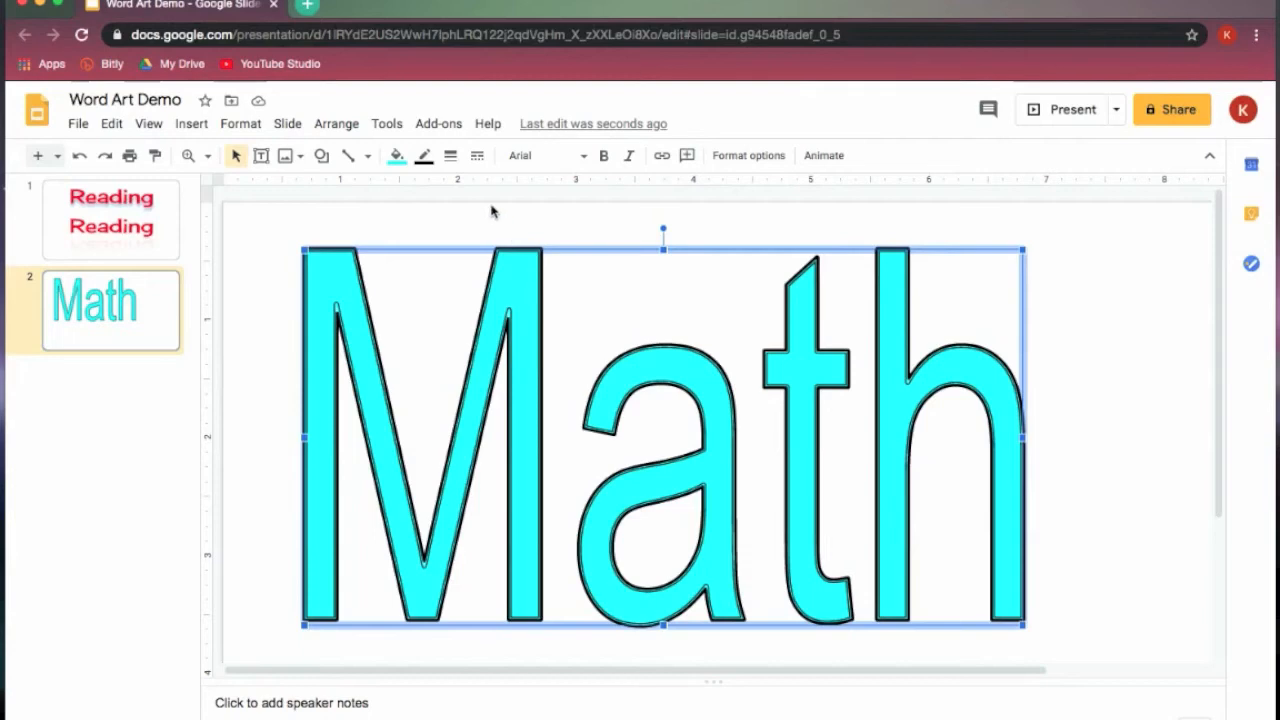
# - Try a dotted border dash on the "Math" word art and replace it with the short-dashed style
pyautogui.click(479, 158)
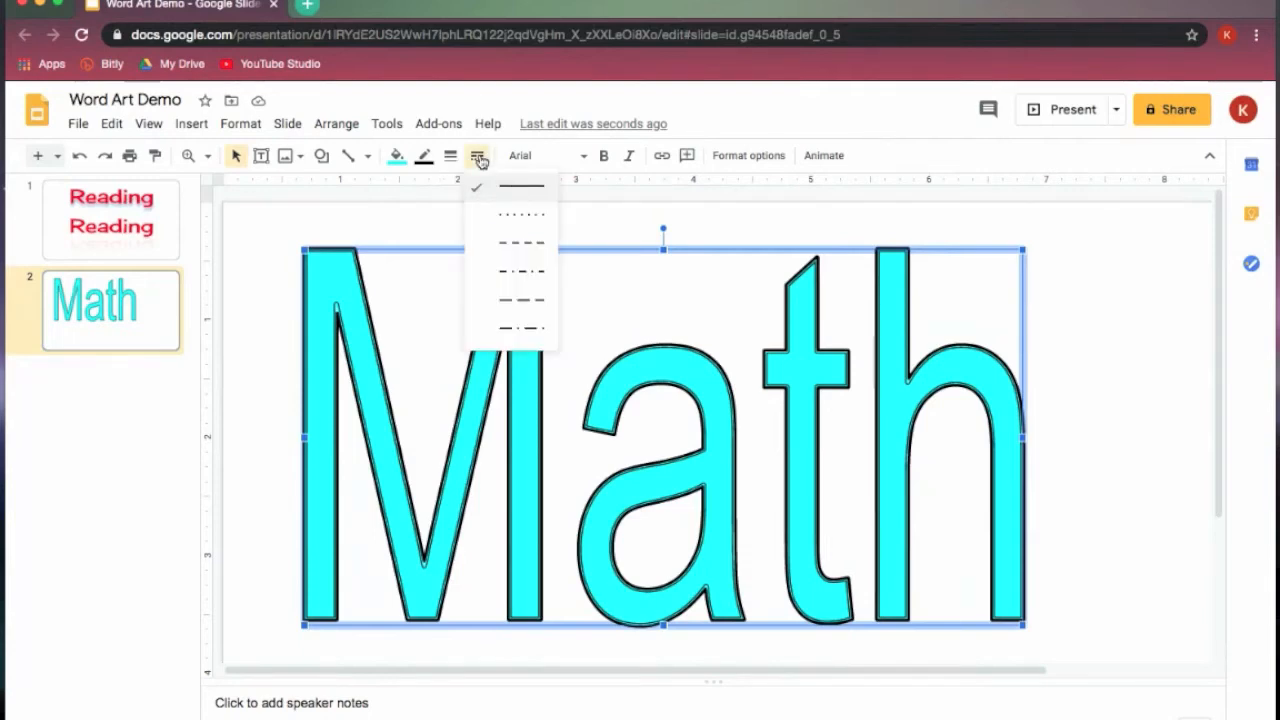
pyautogui.click(520, 216)
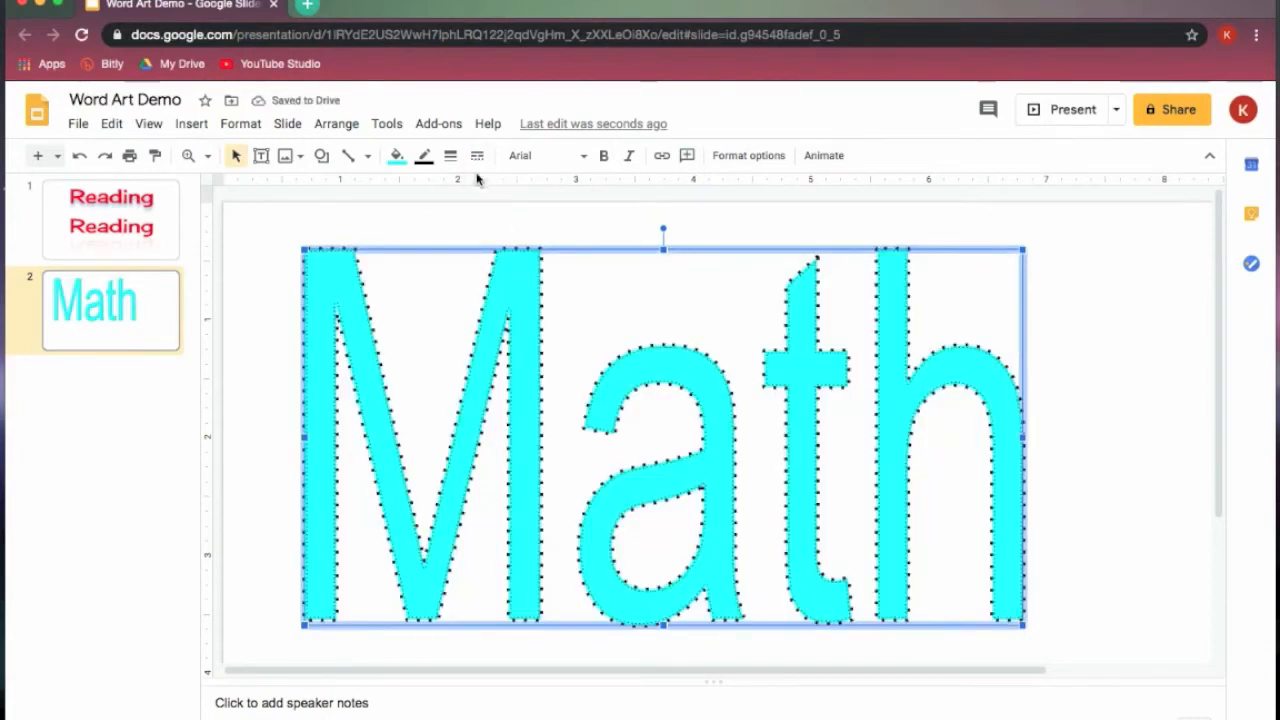
pyautogui.click(477, 157)
pyautogui.click(504, 247)
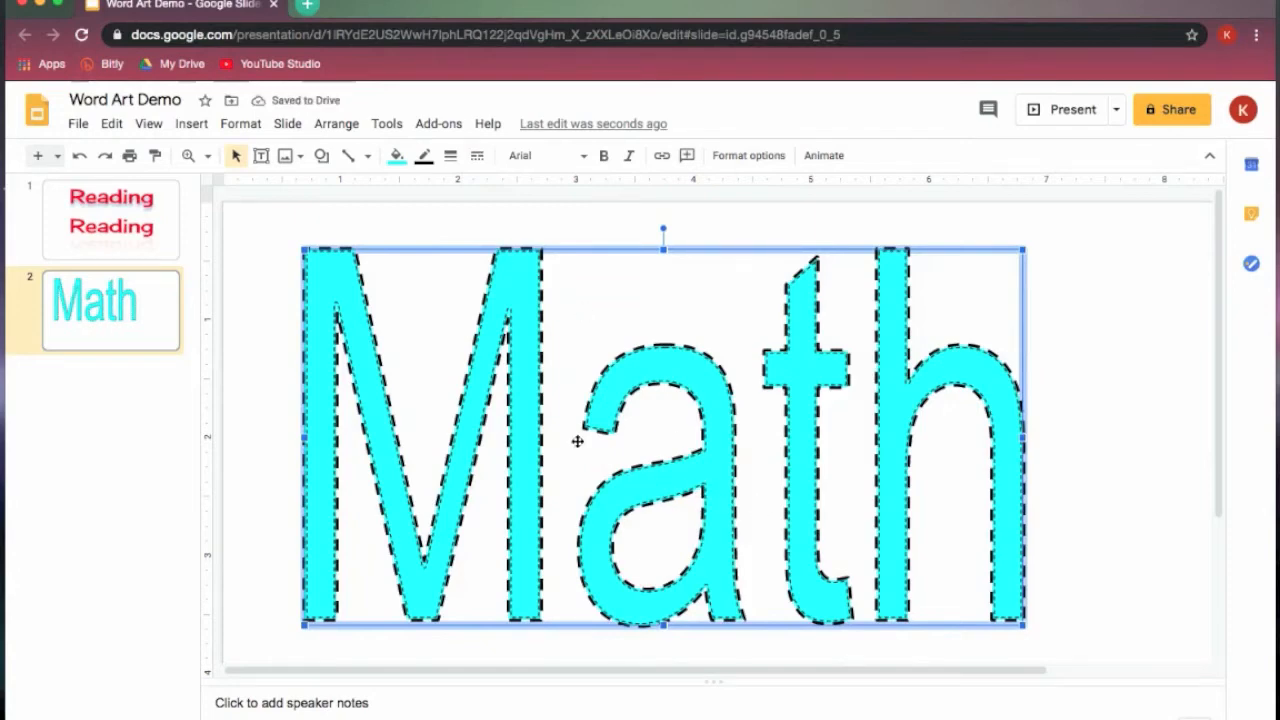
# - Set the "Math" word art's border type to Triple and inspect the border up close on the letter M
pyautogui.click(240, 124)
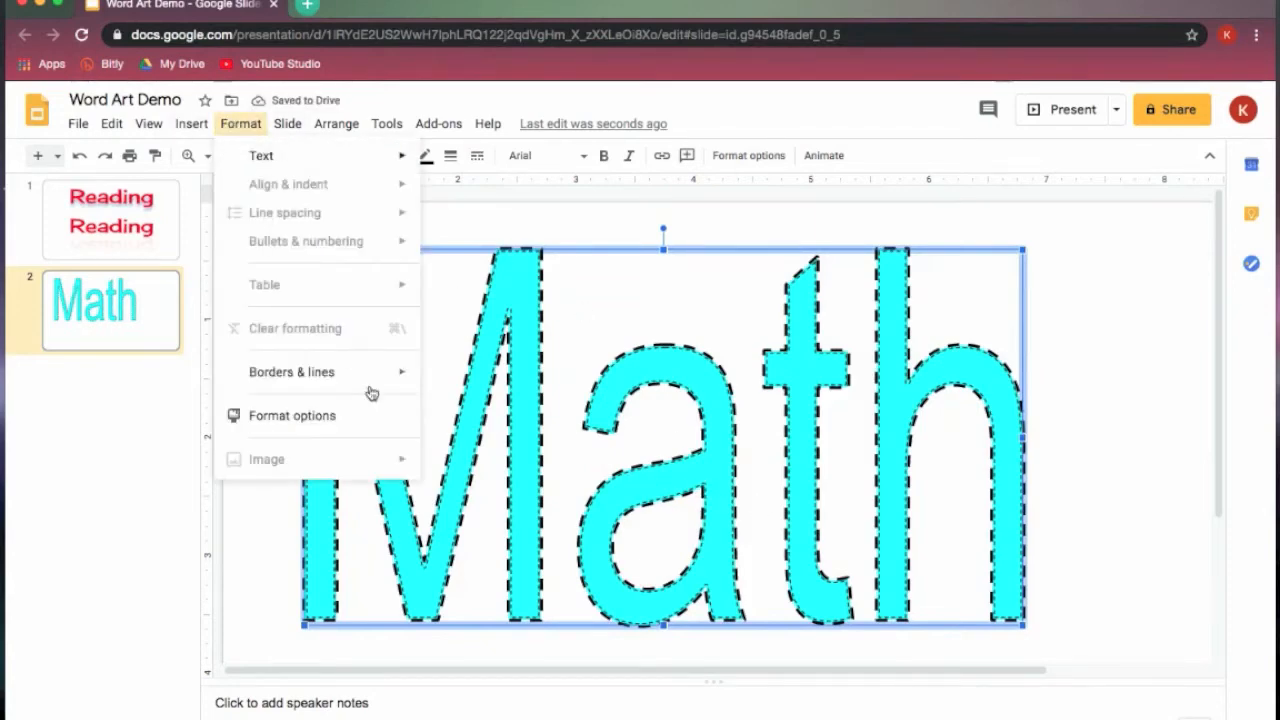
pyautogui.moveTo(374, 376)
pyautogui.moveTo(540, 446)
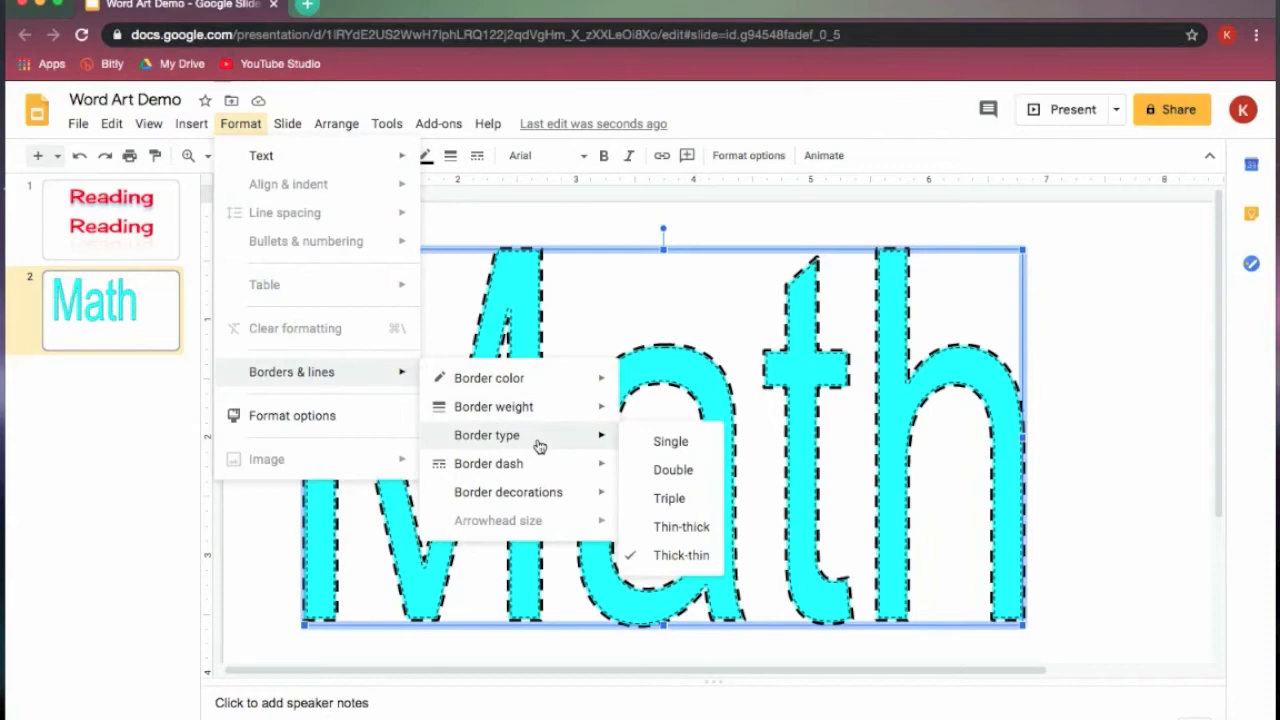
pyautogui.click(680, 498)
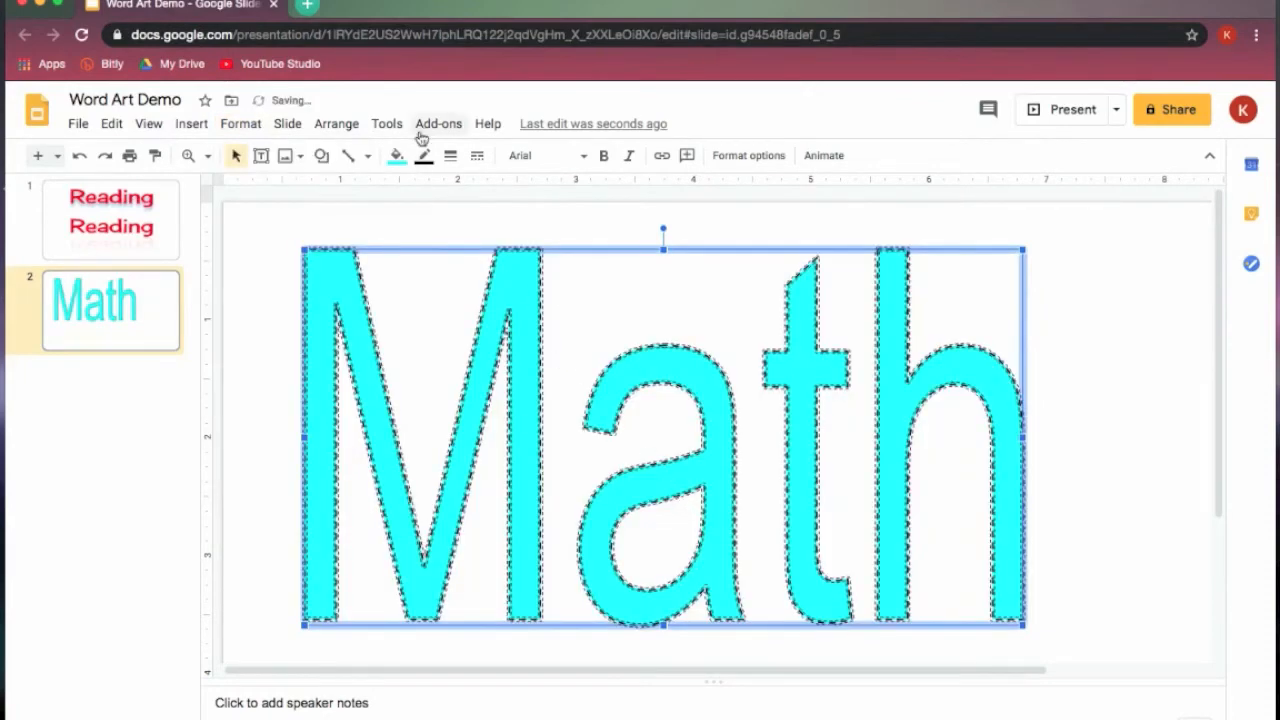
pyautogui.click(188, 155)
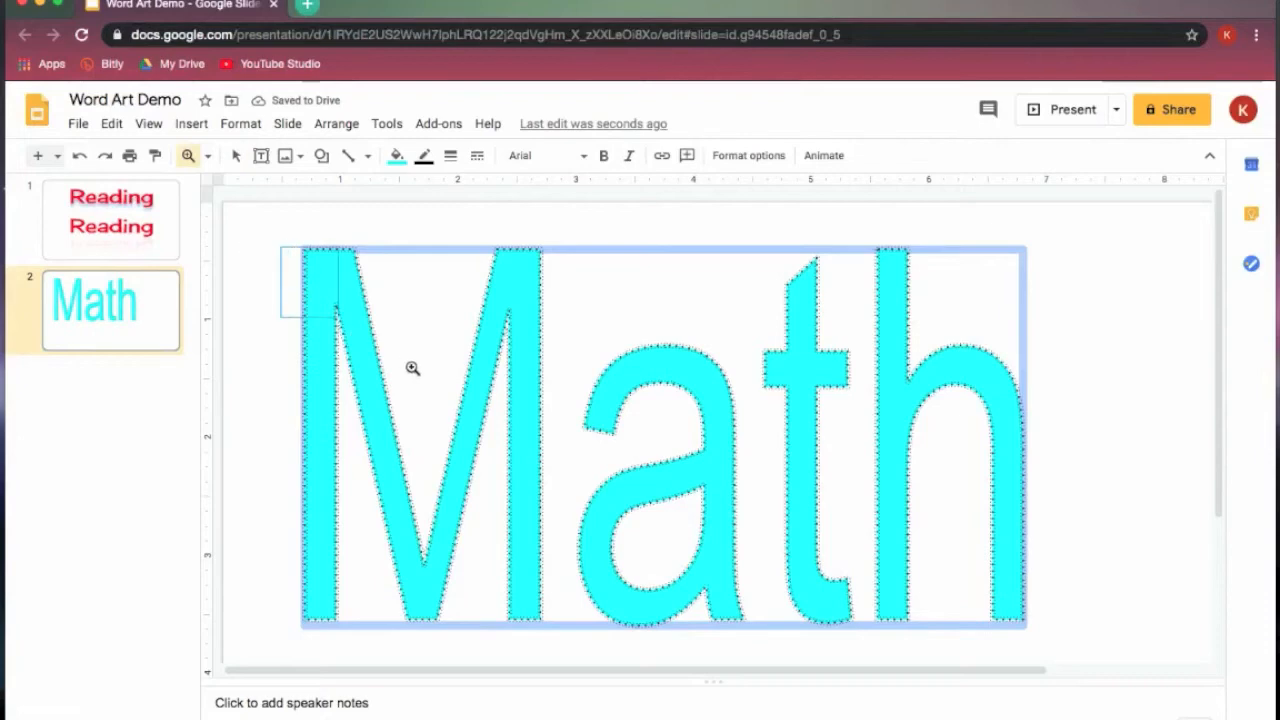
pyautogui.click(411, 366)
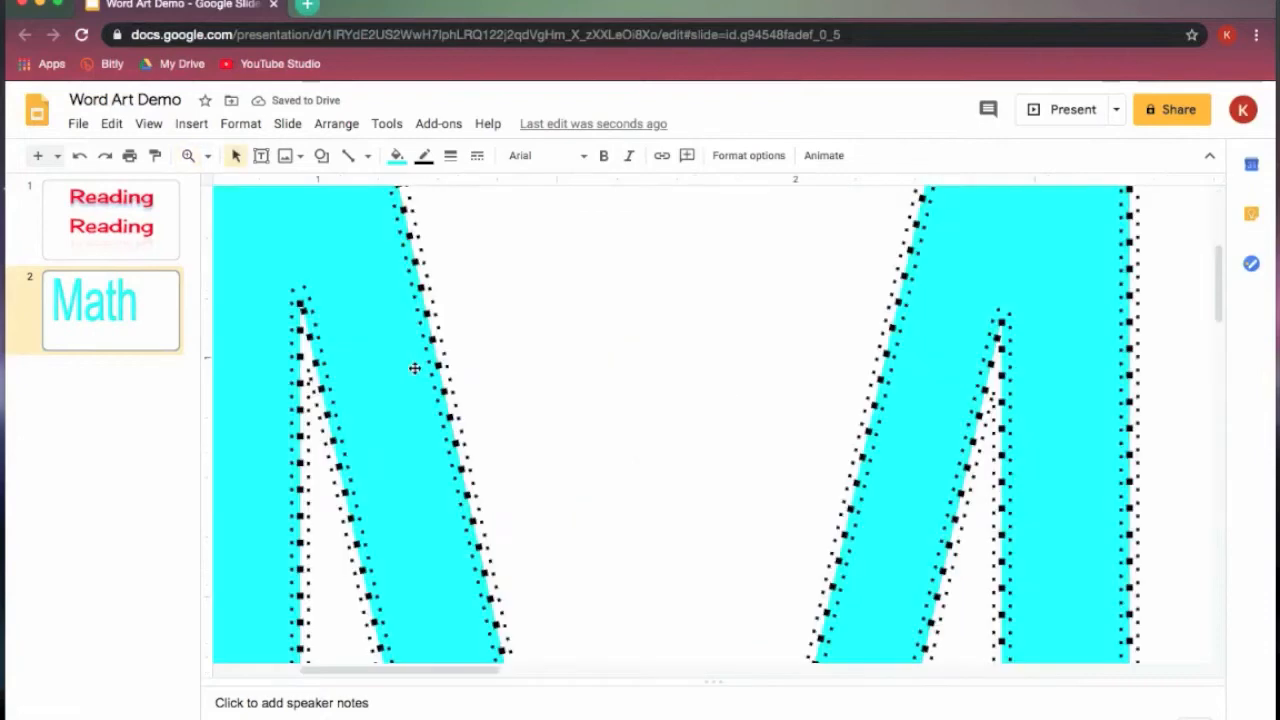
# - Try a 2px border weight on "Math", settle on 16px, and check it on the whole slide
pyautogui.click(453, 157)
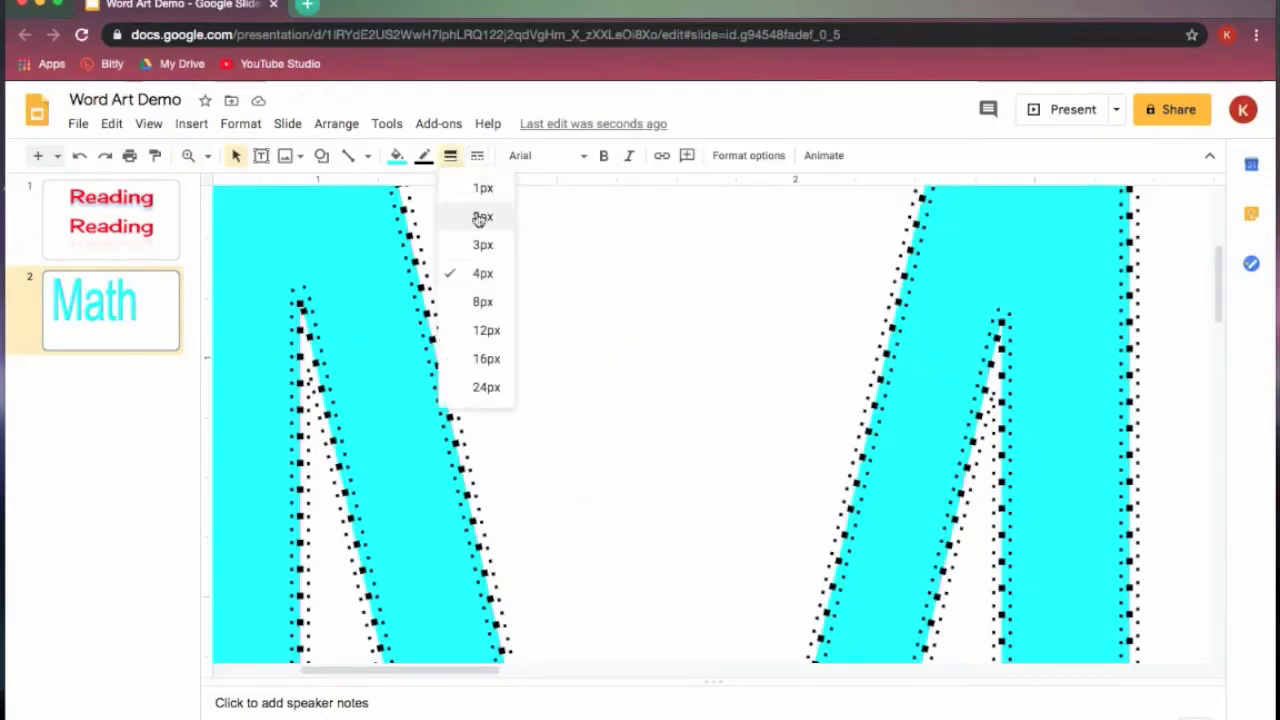
pyautogui.click(482, 218)
pyautogui.click(452, 156)
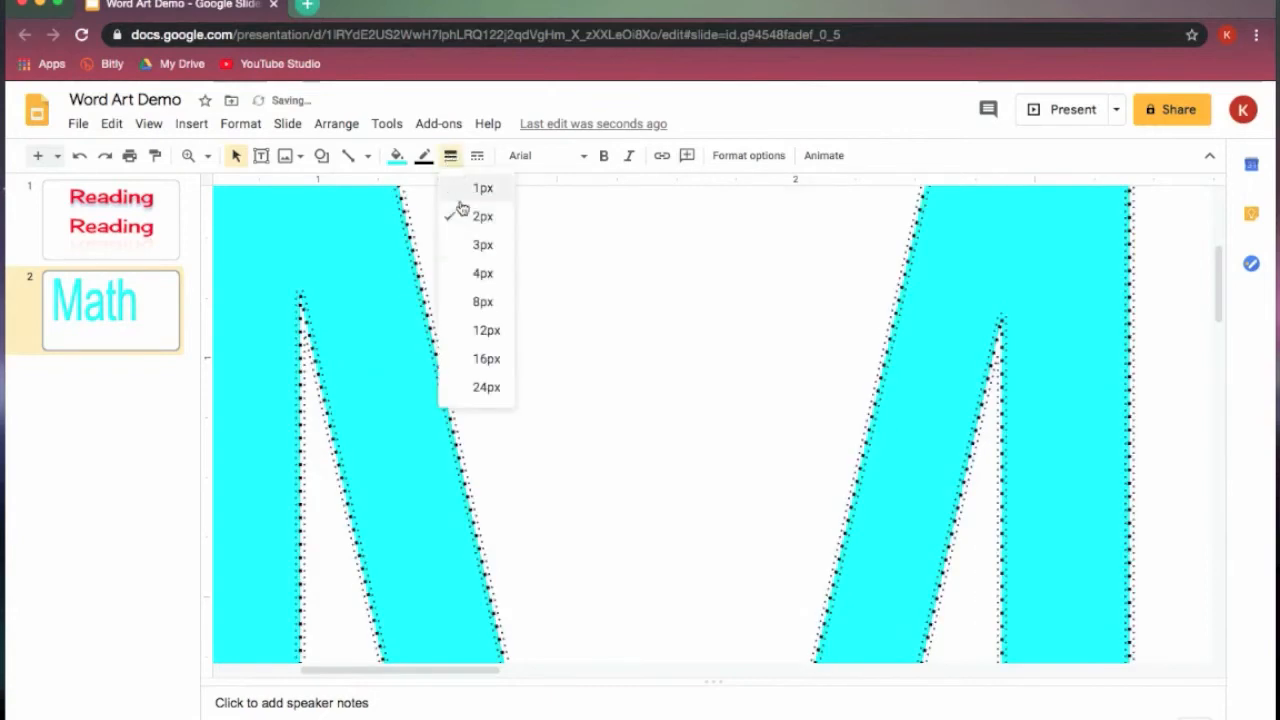
pyautogui.click(483, 362)
pyautogui.click(207, 156)
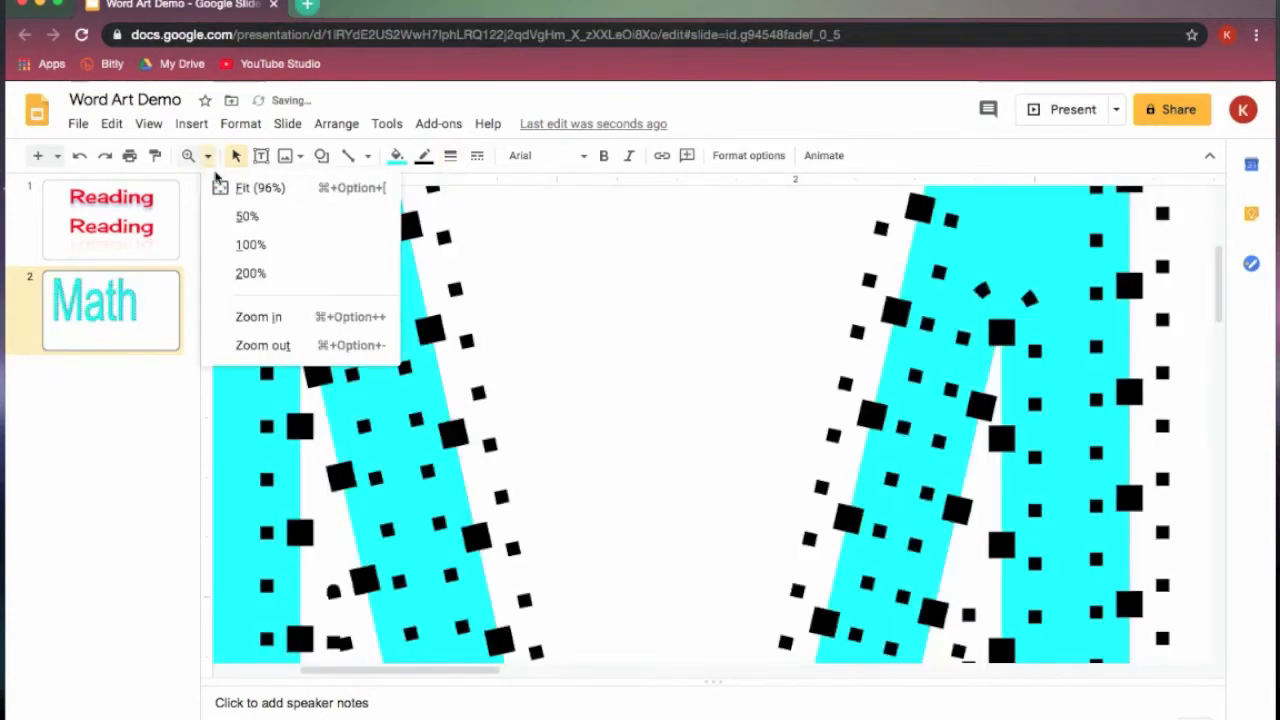
pyautogui.click(232, 186)
pyautogui.click(966, 423)
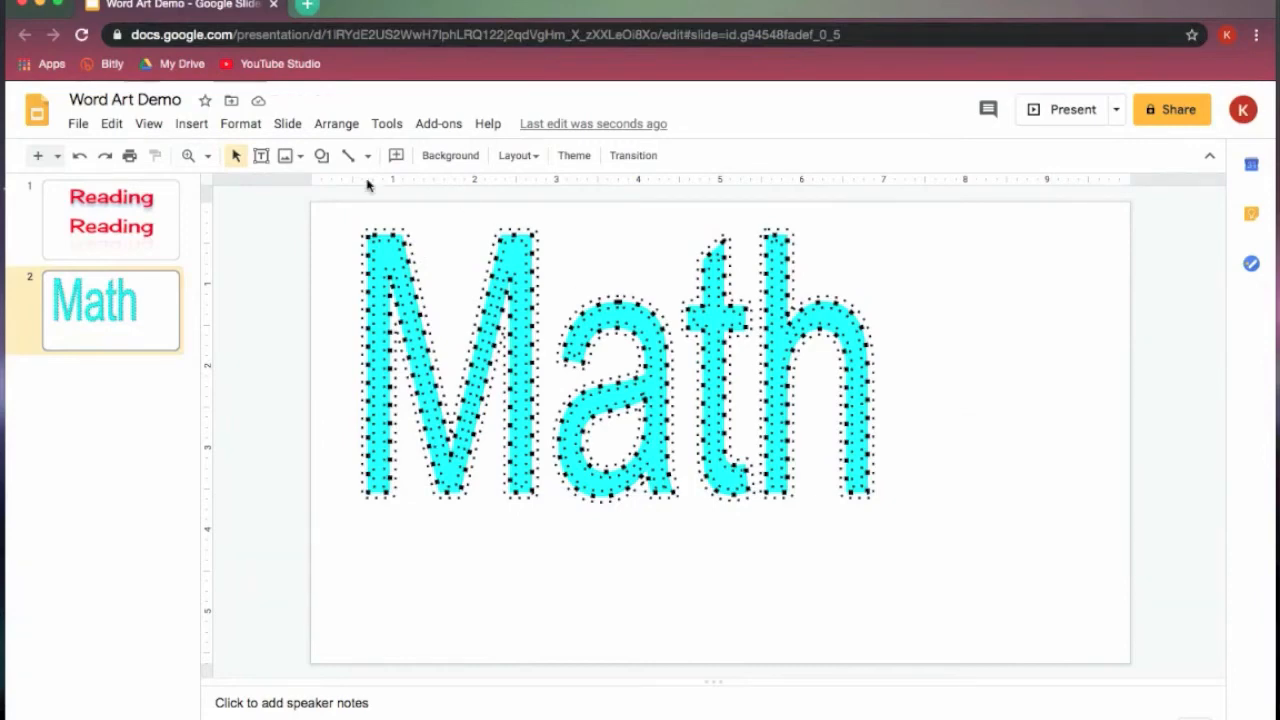
# - Set the border dash of the "Math" word art to a solid line and deselect it to view the result
pyautogui.click(398, 240)
pyautogui.click(451, 156)
pyautogui.click(477, 155)
pyautogui.click(520, 214)
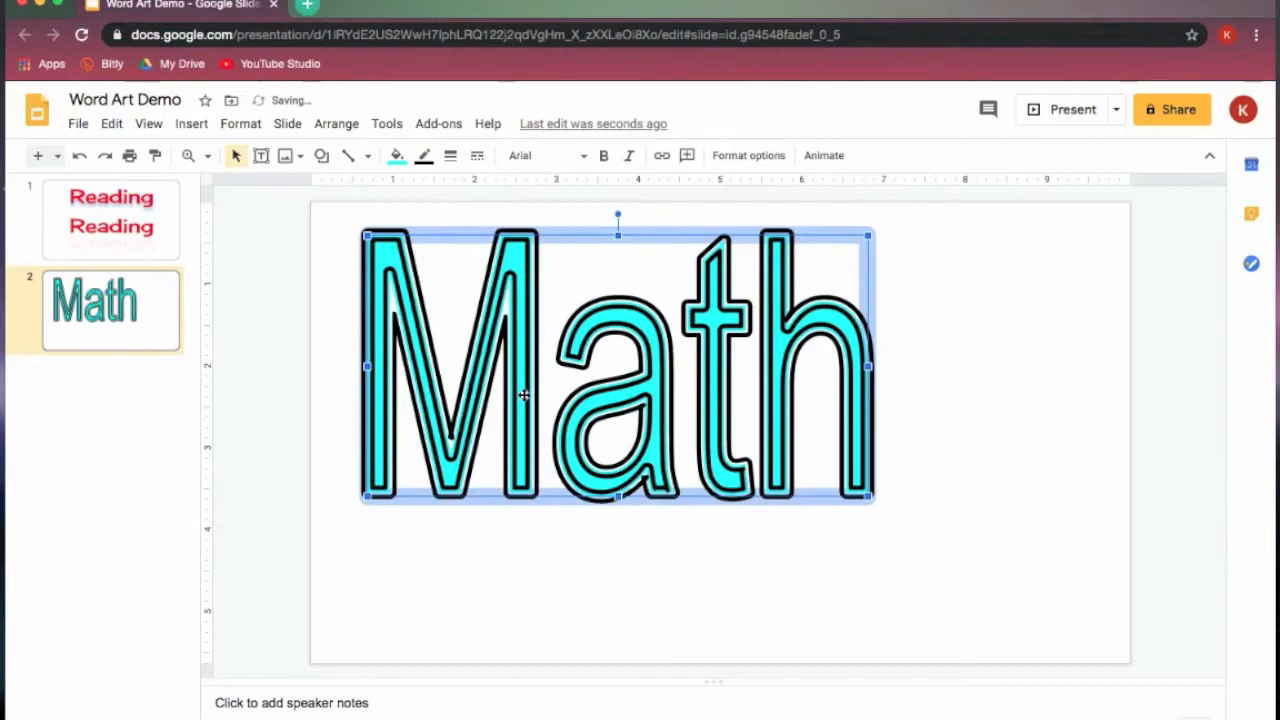
pyautogui.click(357, 214)
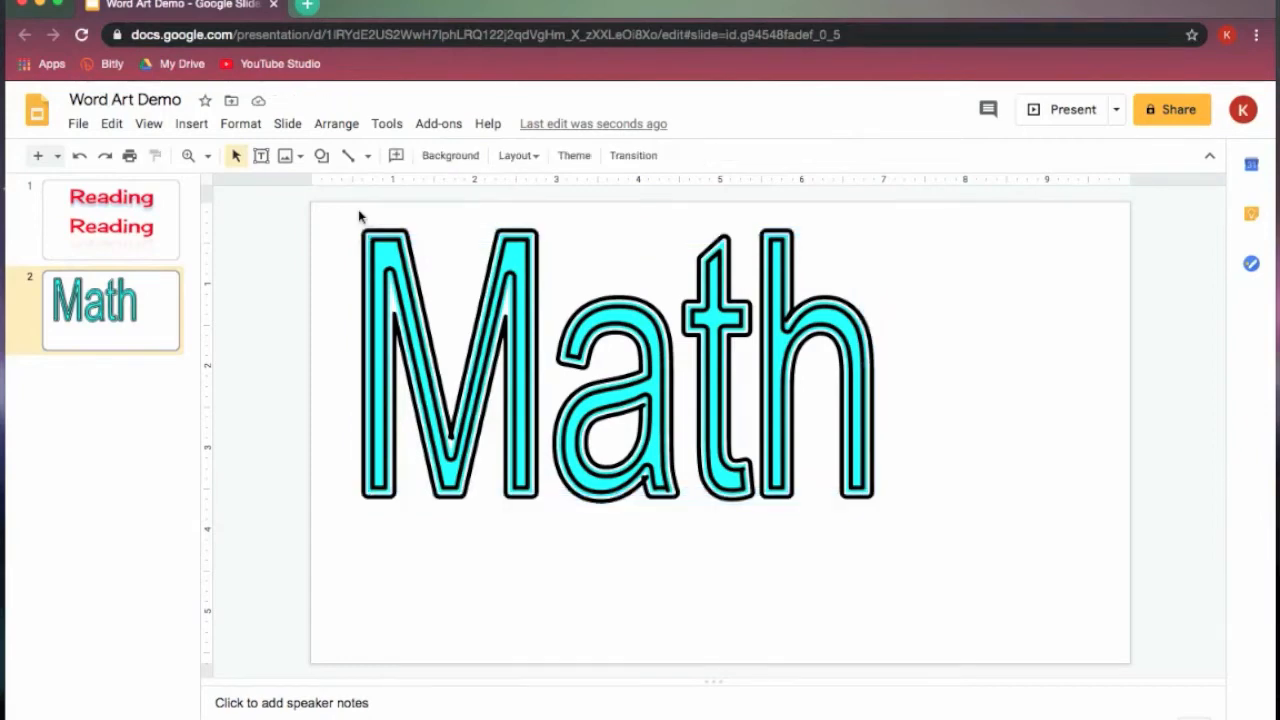
# - Apply the Round join border decoration to the "Math" word art
pyautogui.click(381, 273)
pyautogui.click(241, 124)
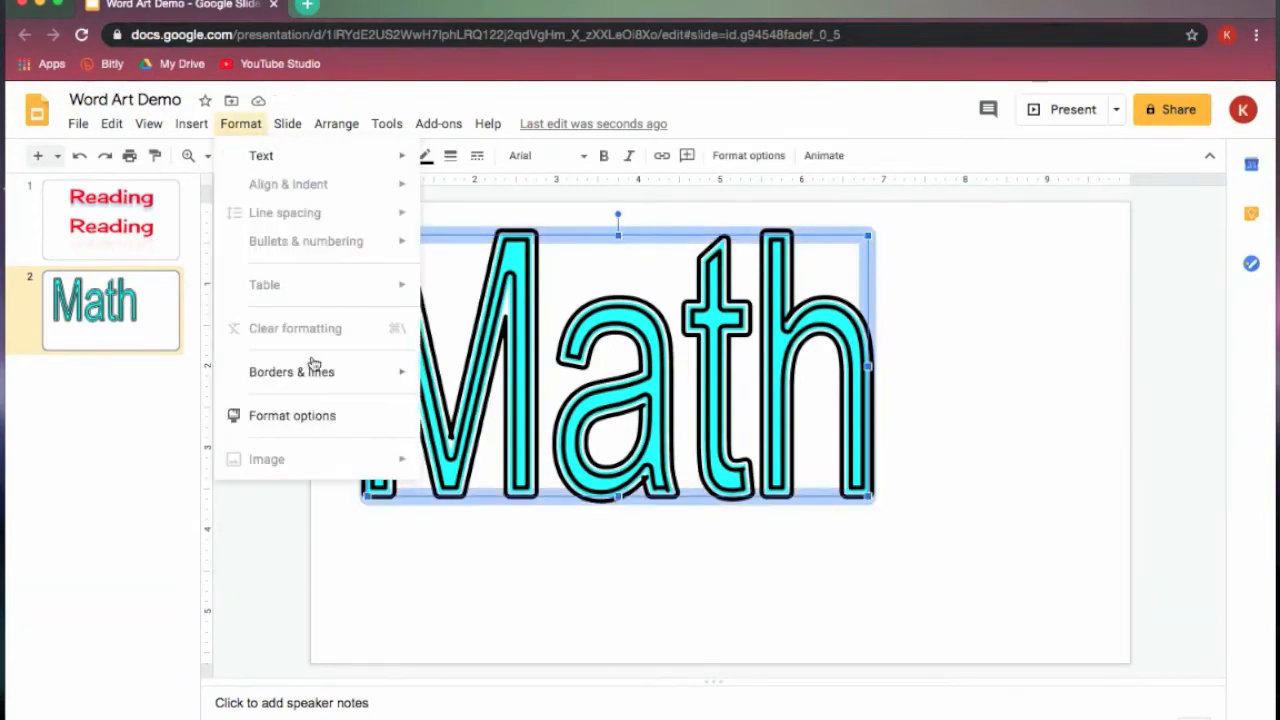
pyautogui.moveTo(323, 374)
pyautogui.moveTo(563, 499)
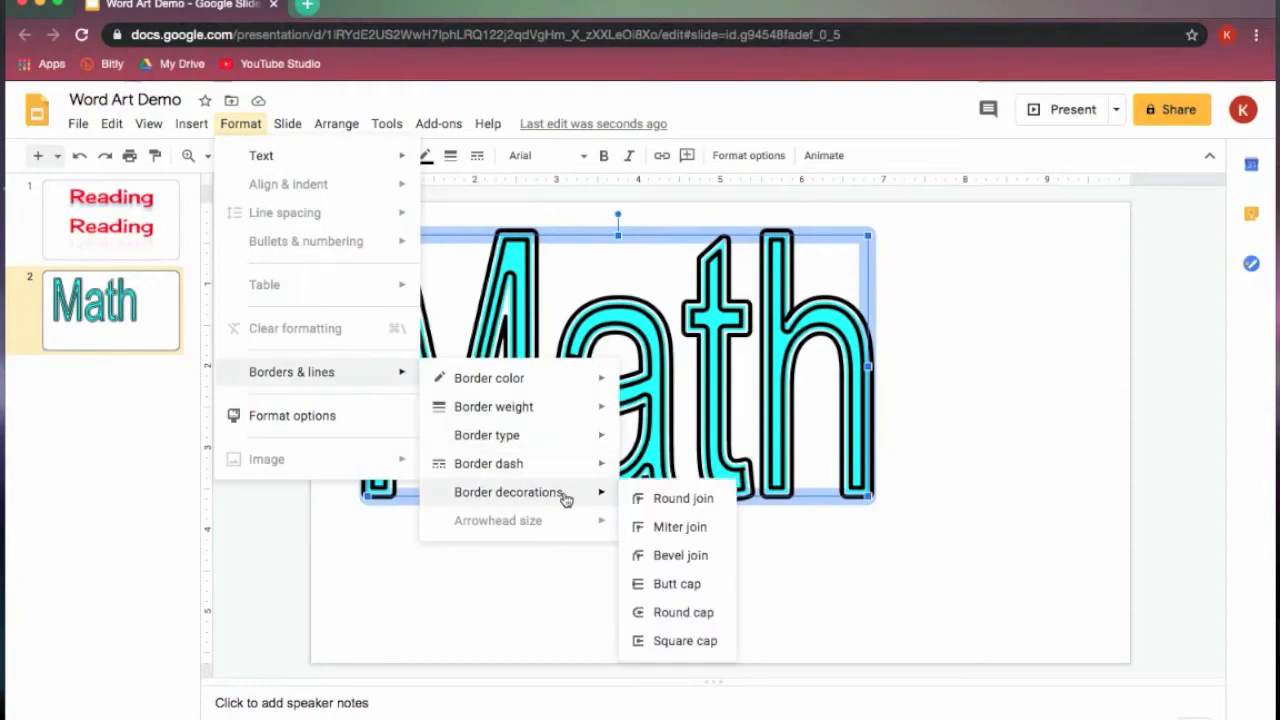
pyautogui.click(686, 503)
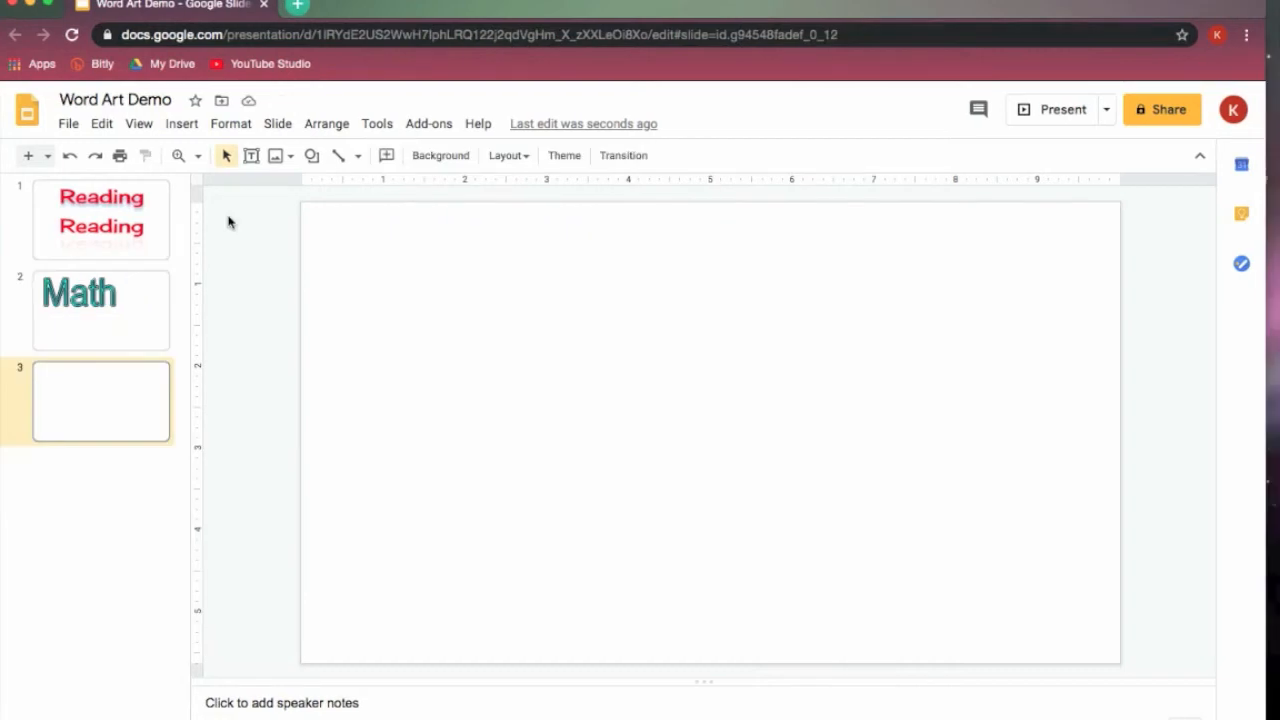
# - Insert word art reading "Science" on the blank third slide
pyautogui.click(182, 124)
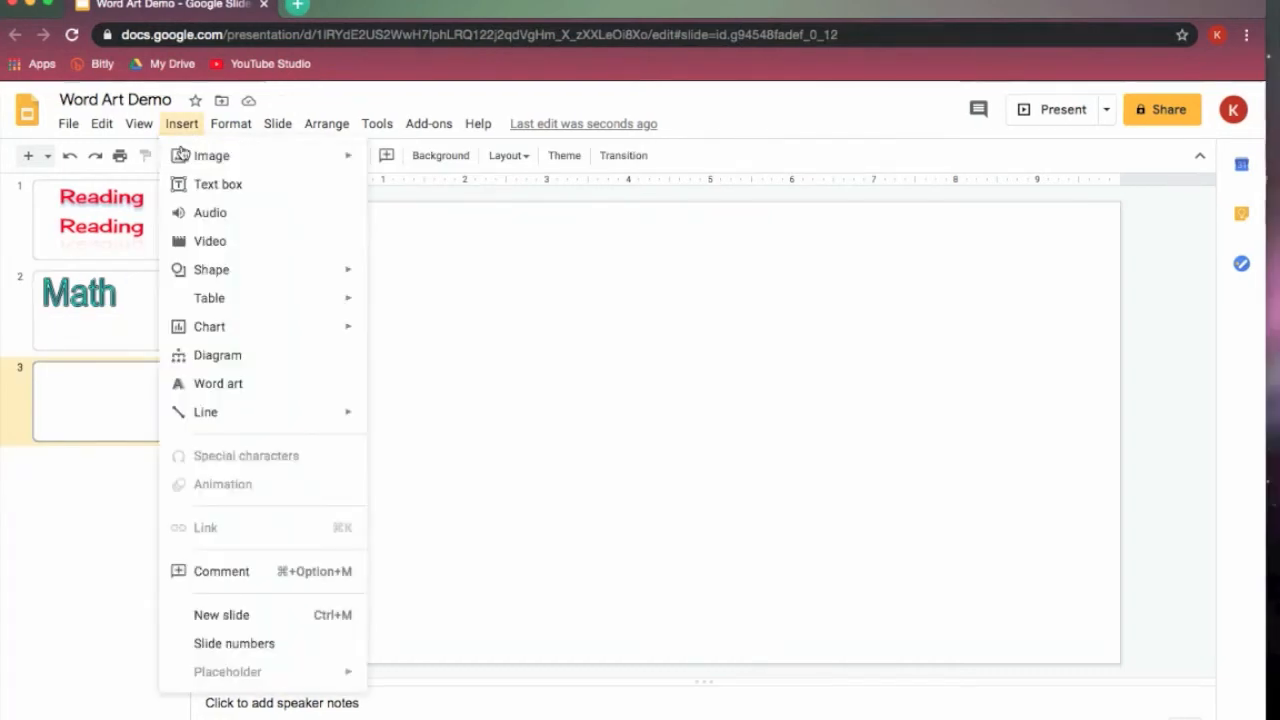
pyautogui.click(240, 388)
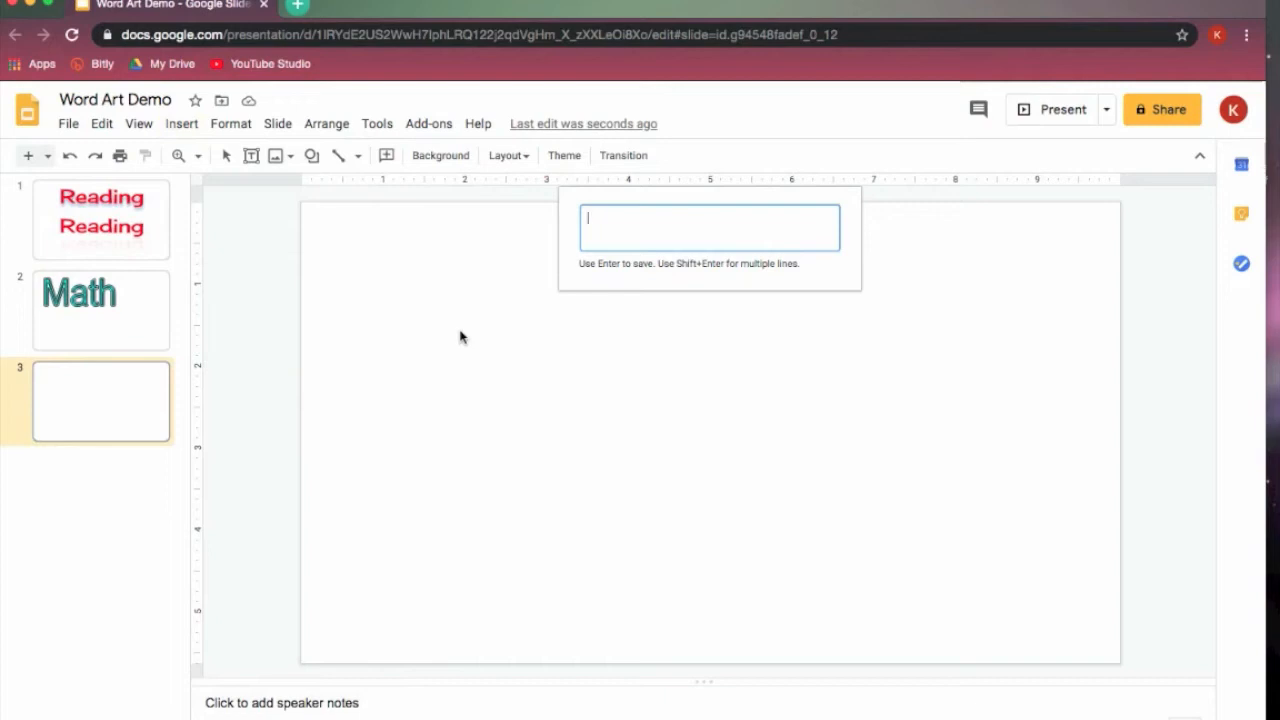
pyautogui.write('Science')
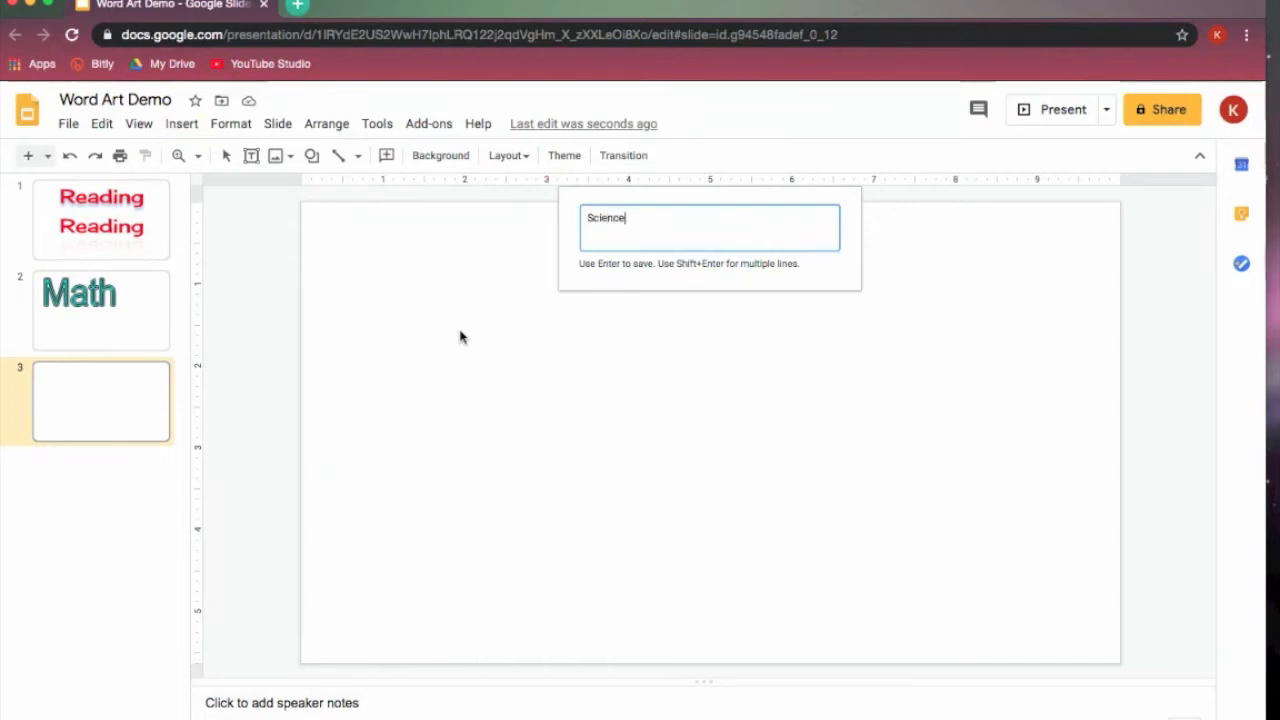
pyautogui.press('Return')
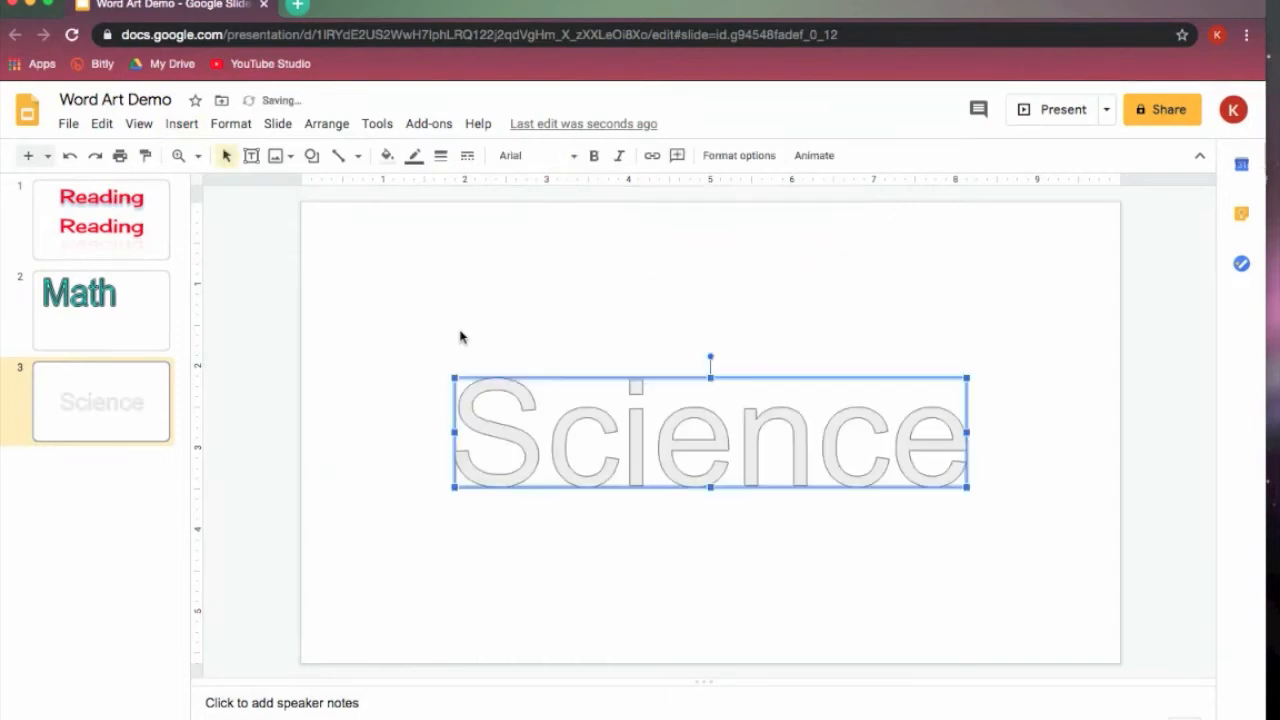
# - Set the "Science" word art's font to Bangers and move it near the top of the slide
pyautogui.click(571, 158)
pyautogui.scroll(-3, 755, 420)
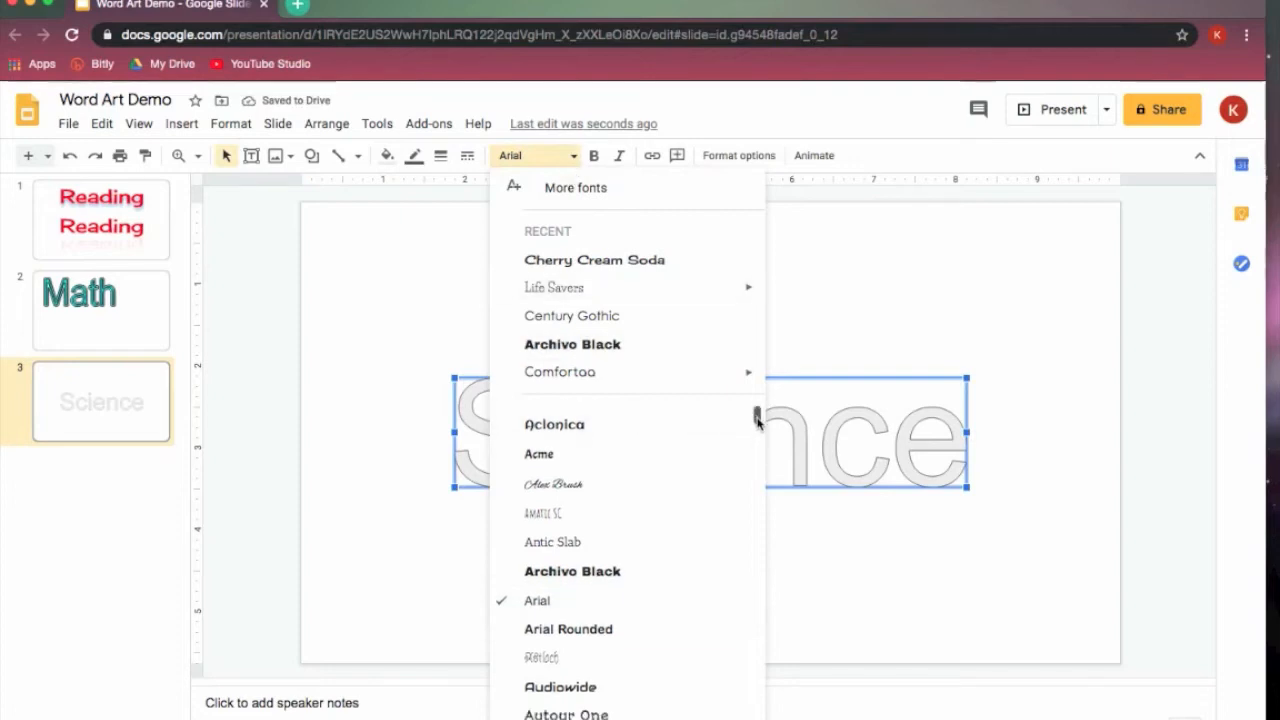
pyautogui.click(617, 646)
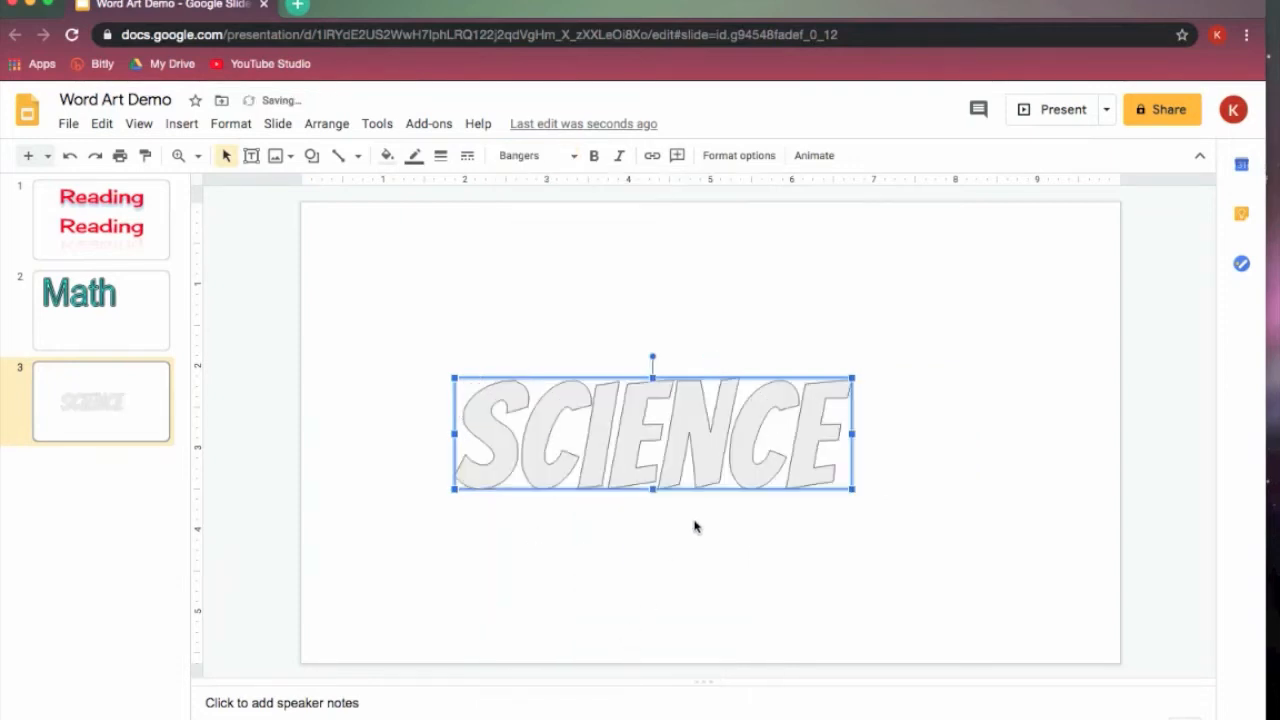
pyautogui.moveTo(643, 455); pyautogui.dragTo(662, 366)
pyautogui.moveTo(672, 313); pyautogui.dragTo(676, 291)
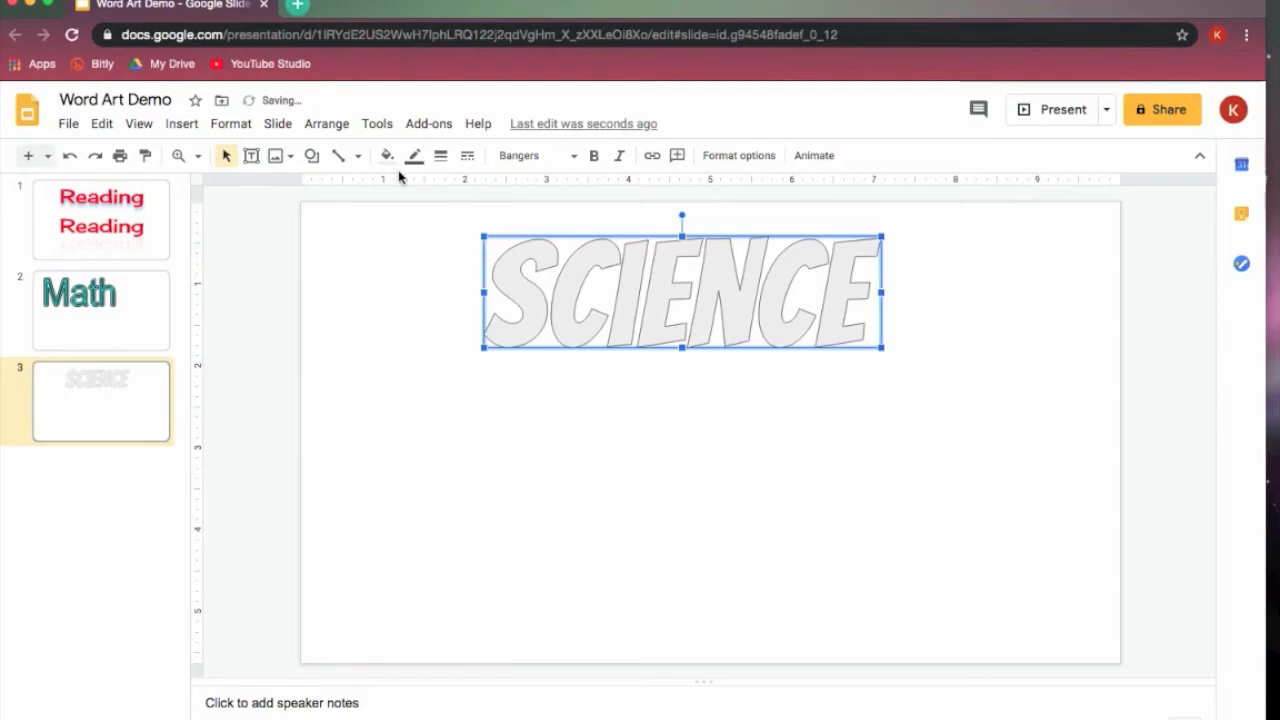
# - Fill the "Science" word art with black and make its border transparent
pyautogui.click(387, 155)
pyautogui.click(397, 249)
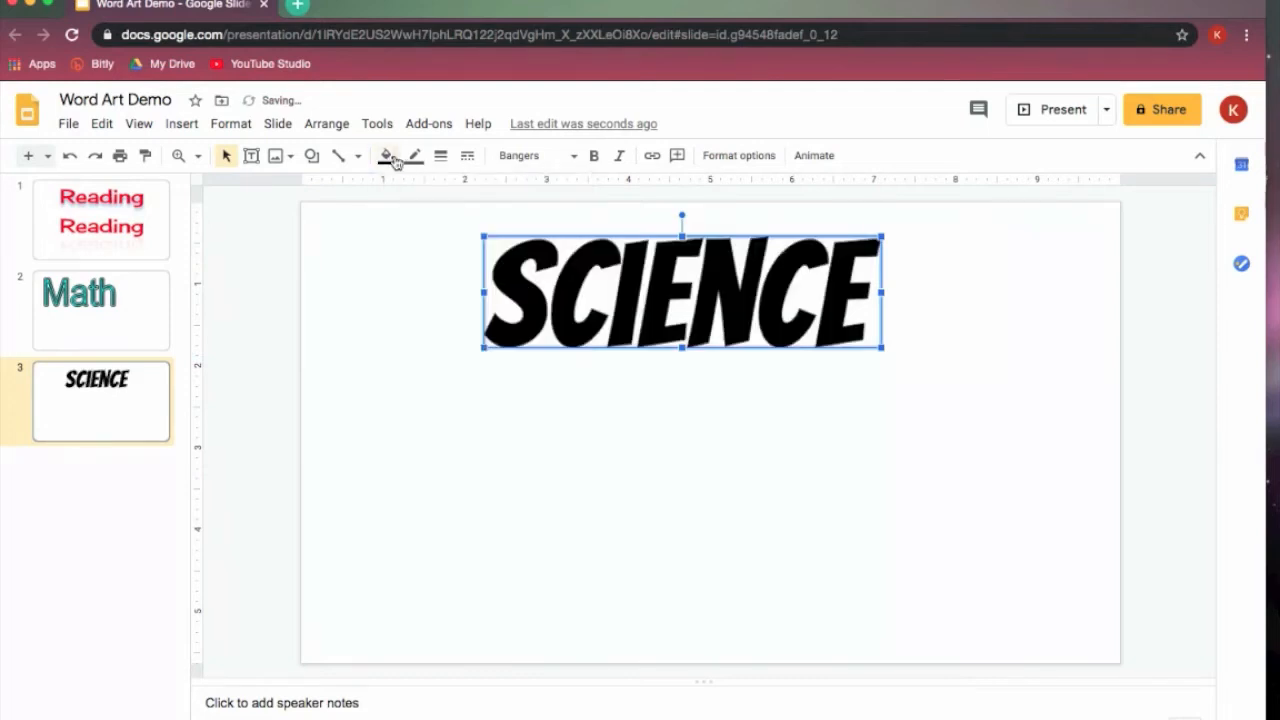
pyautogui.click(387, 156)
pyautogui.click(415, 157)
pyautogui.click(459, 193)
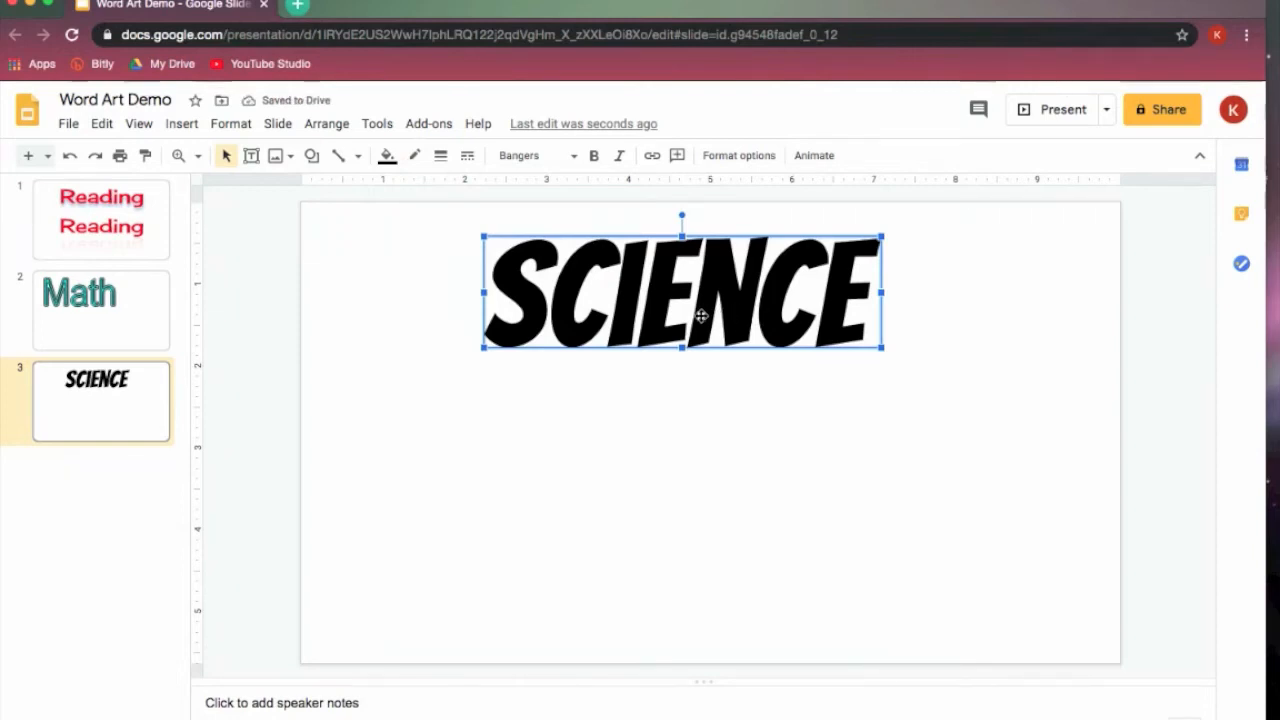
# - Duplicate the black "Science" word art and fill the copy with bright green
pyautogui.hotkey('ctrl', 'd')
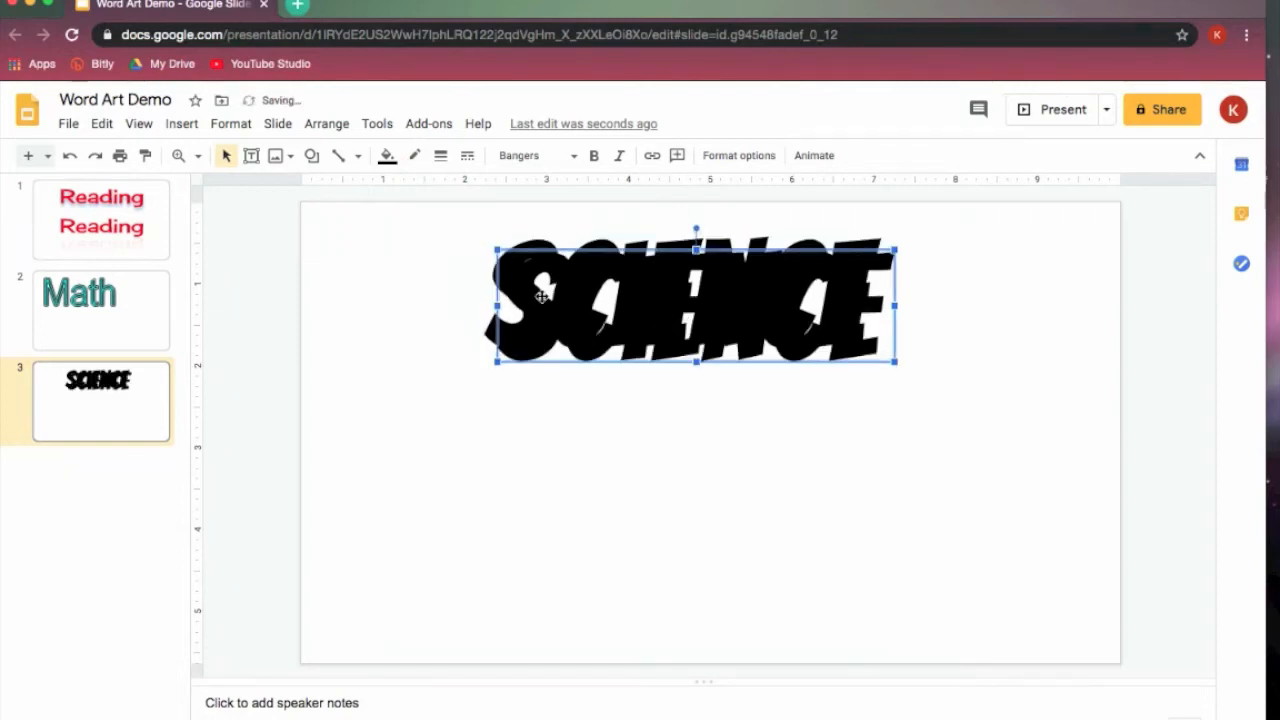
pyautogui.click(386, 157)
pyautogui.click(472, 275)
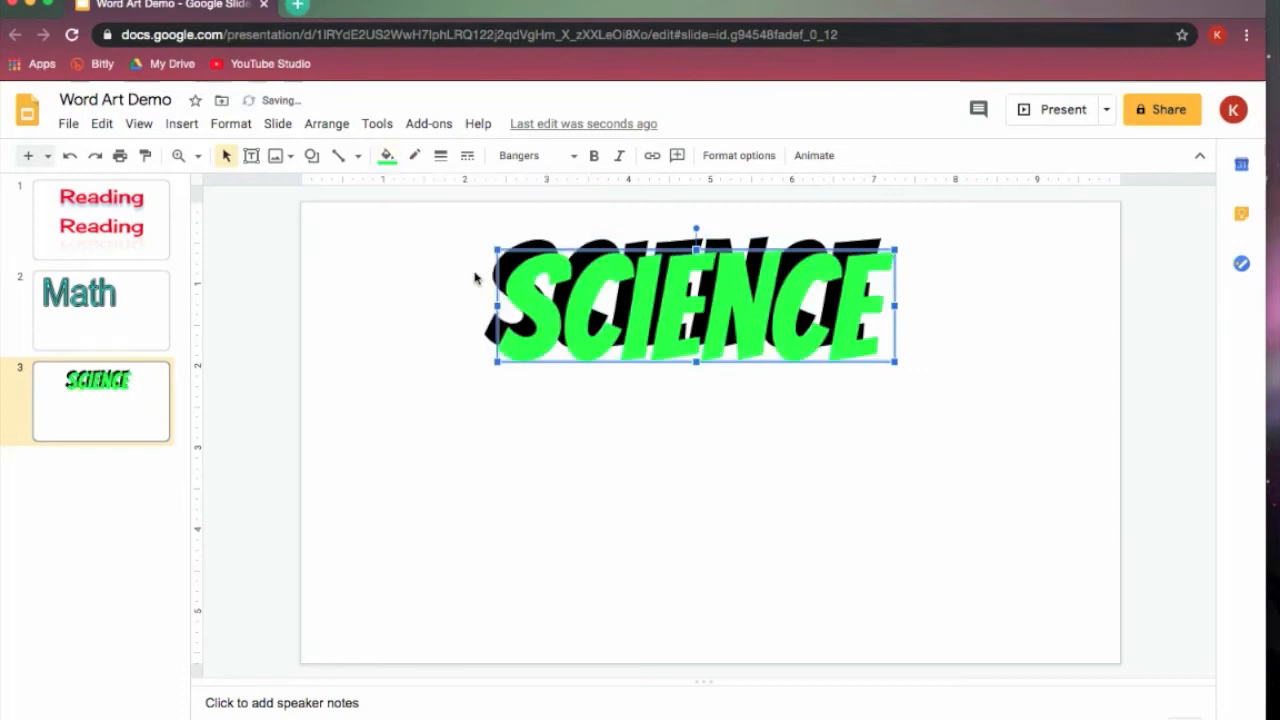
# - Move the green "Science" copy over the black one with a slight offset so the black forms a shadow, and deselect it
pyautogui.moveTo(609, 324); pyautogui.dragTo(605, 318)
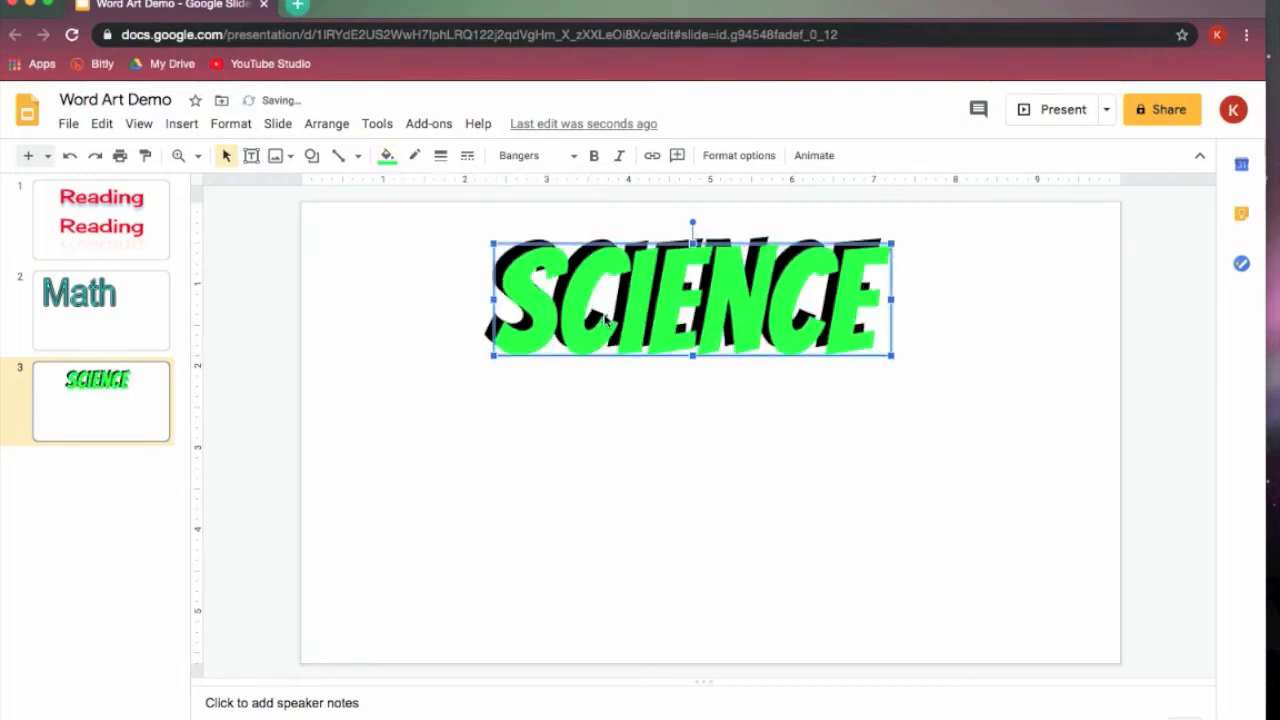
pyautogui.press('Left')
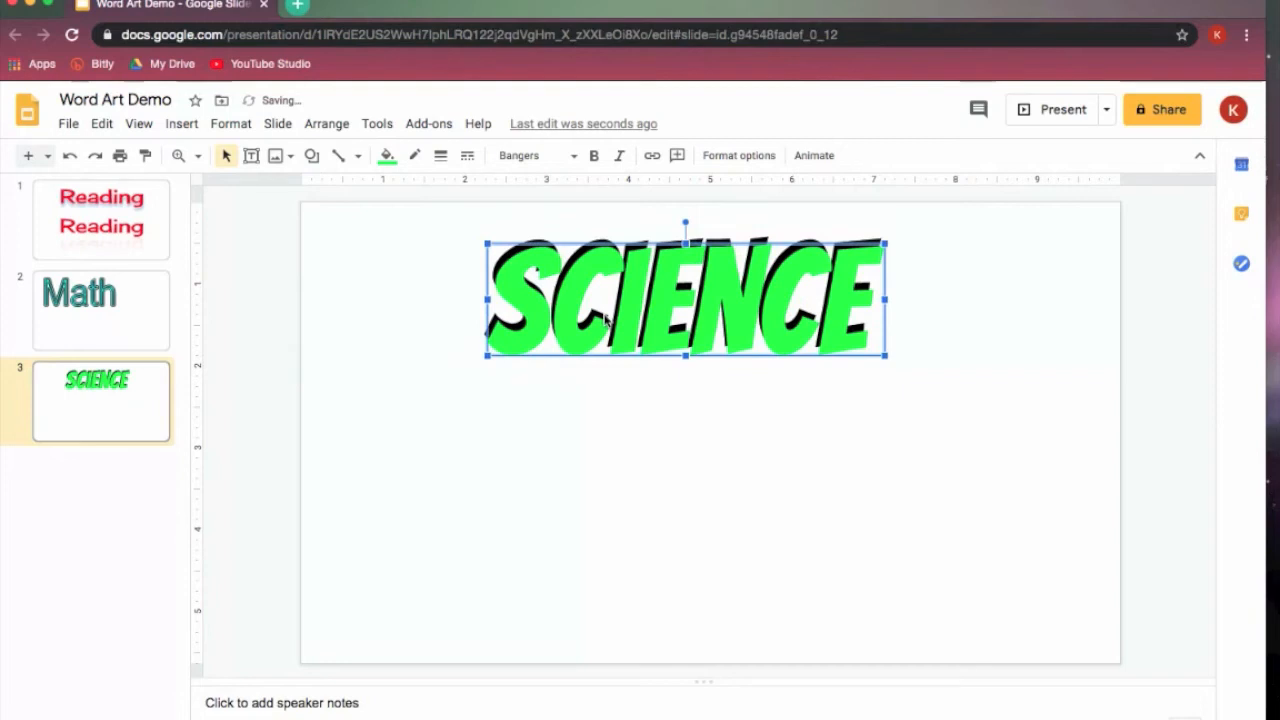
pyautogui.press('Escape')
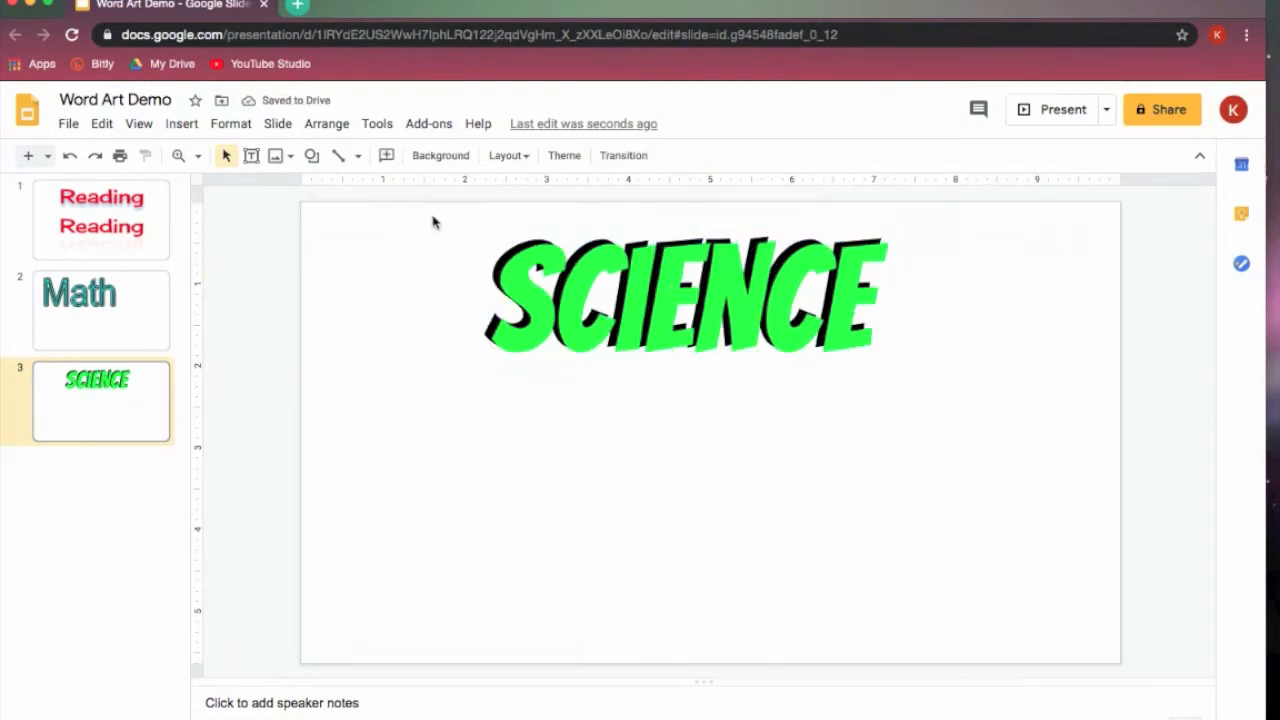
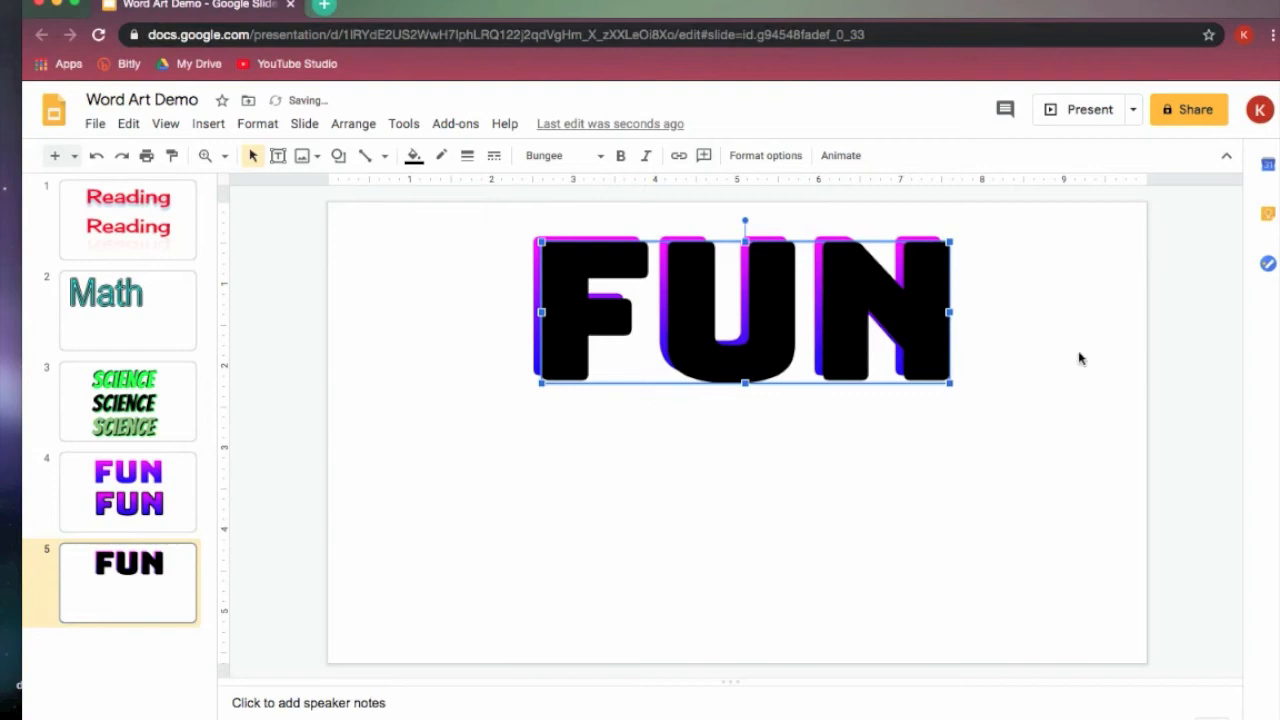
# - Group the black and gradient "FUN" word arts, move the group slightly up and to the left, and deselect it
pyautogui.hotkey('ctrl', 'z')
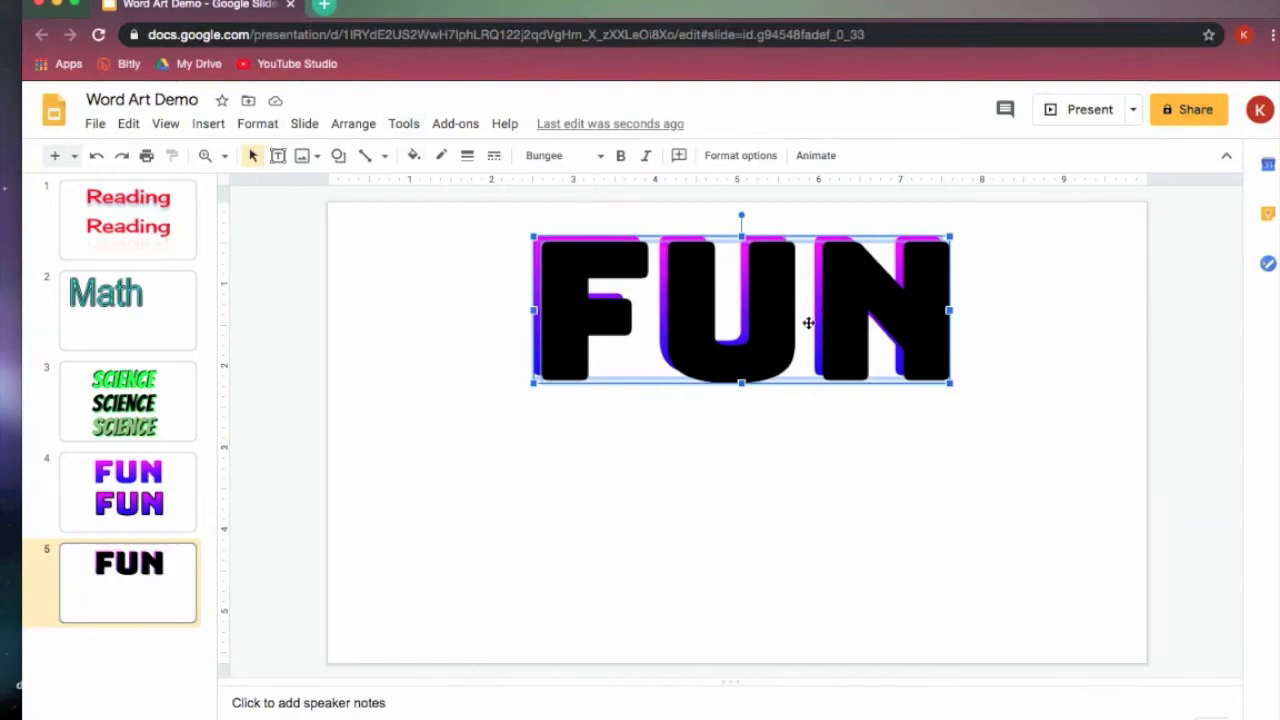
pyautogui.click(348, 124)
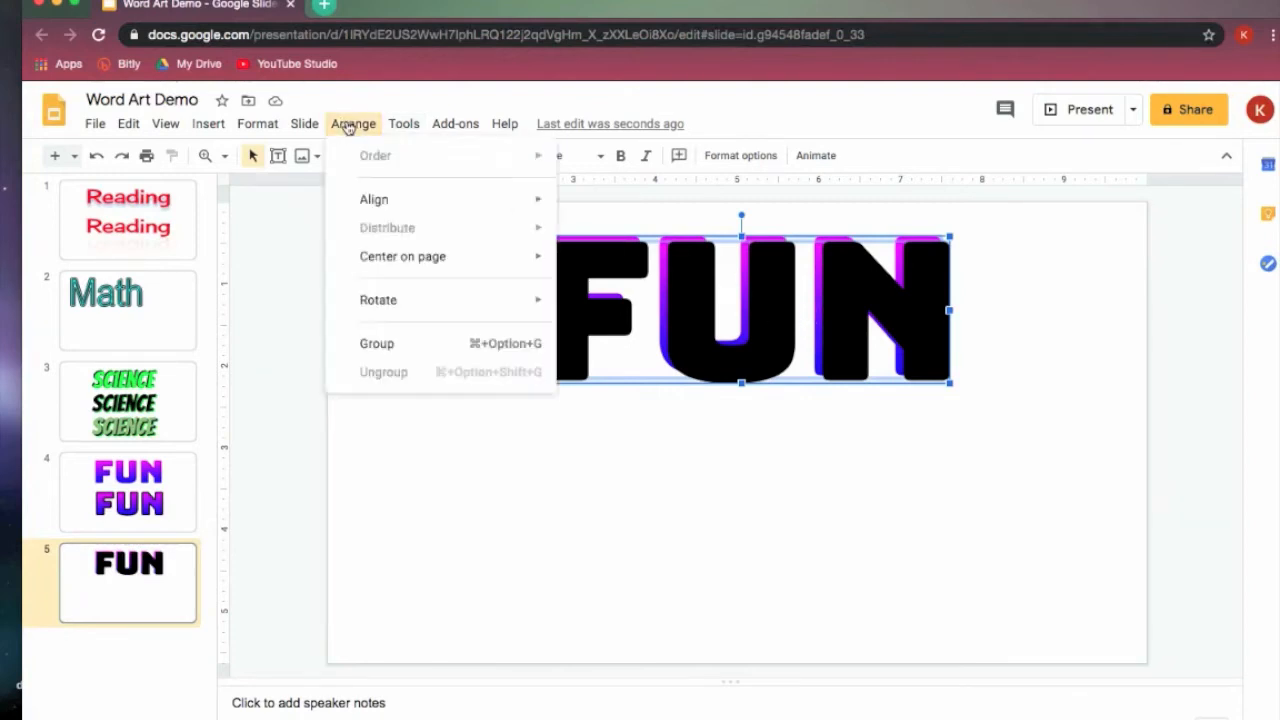
pyautogui.click(409, 350)
pyautogui.click(850, 510)
pyautogui.moveTo(813, 295); pyautogui.dragTo(723, 306)
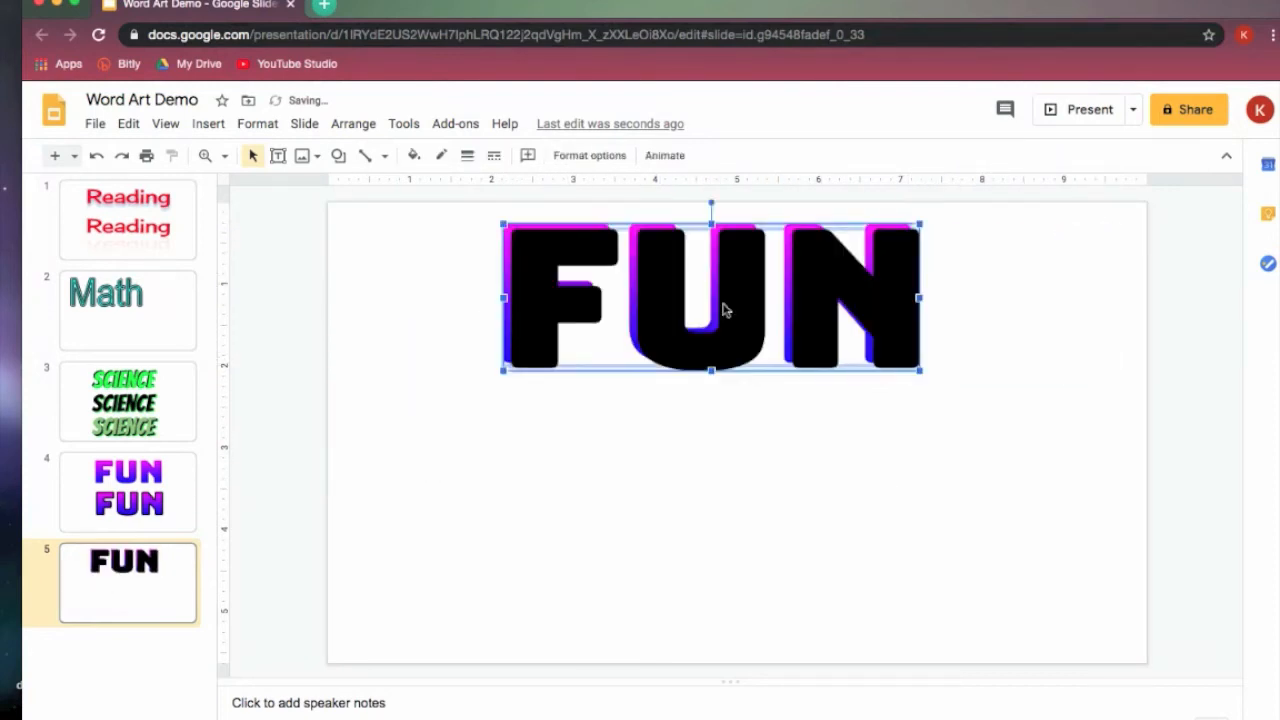
pyautogui.click(780, 458)
# - Ungroup the combined "FUN" word art
pyautogui.click(646, 316)
pyautogui.click(356, 124)
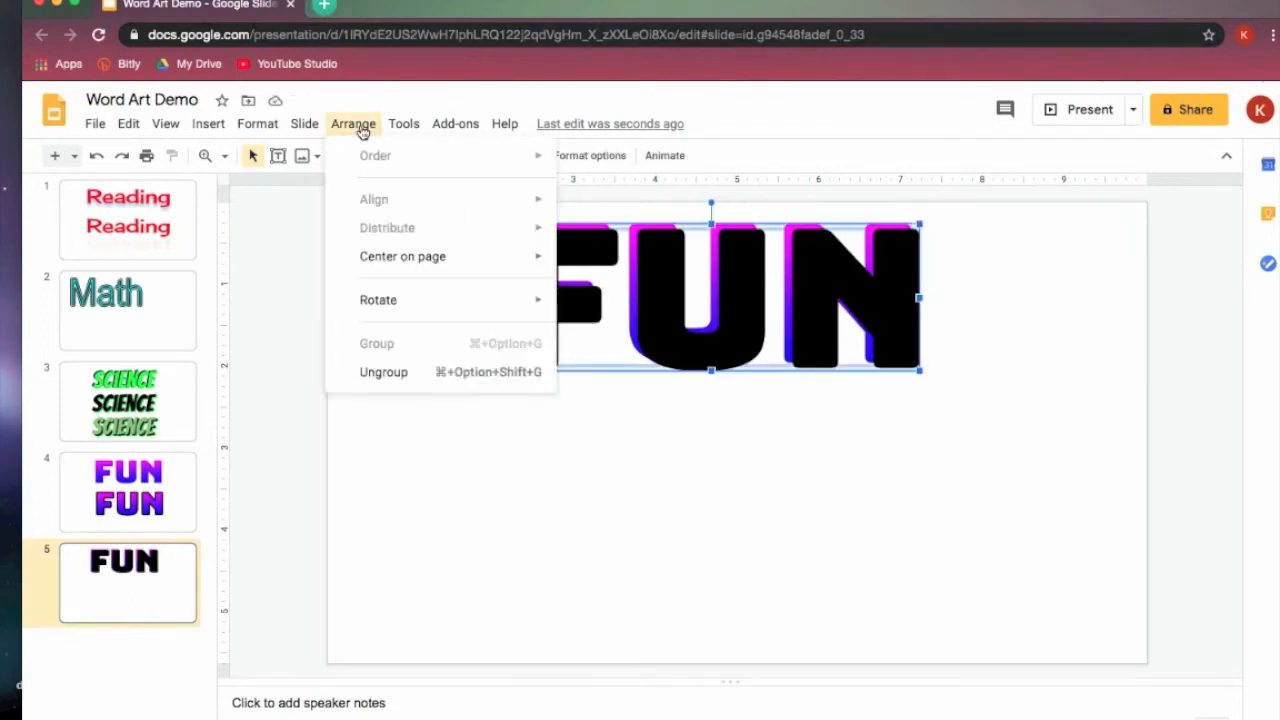
pyautogui.click(386, 372)
# - Try moving the black "FUN" below the gradient one, and undo the move
pyautogui.click(1005, 450)
pyautogui.moveTo(722, 318); pyautogui.dragTo(740, 483)
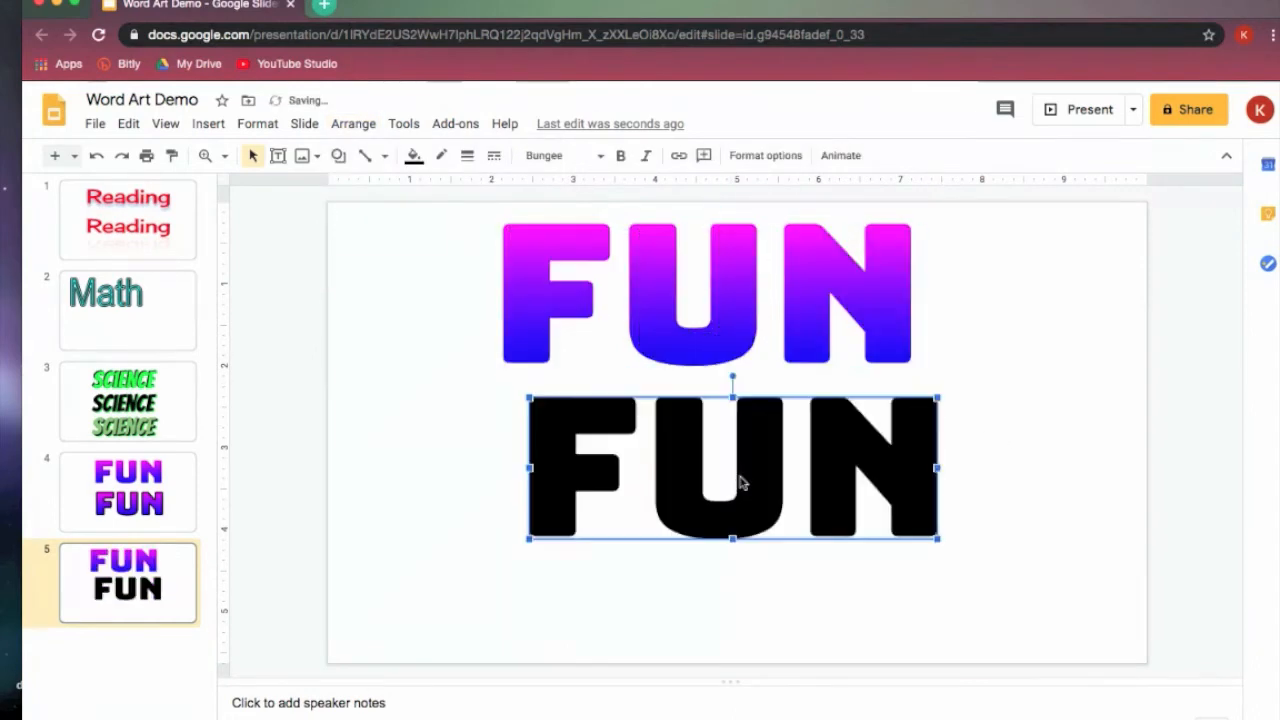
pyautogui.click(96, 155)
# - Select both layered "FUN" word arts together, duplicate them, and move the copy below the original pair
pyautogui.click(428, 230)
pyautogui.moveTo(430, 223); pyautogui.dragTo(991, 376)
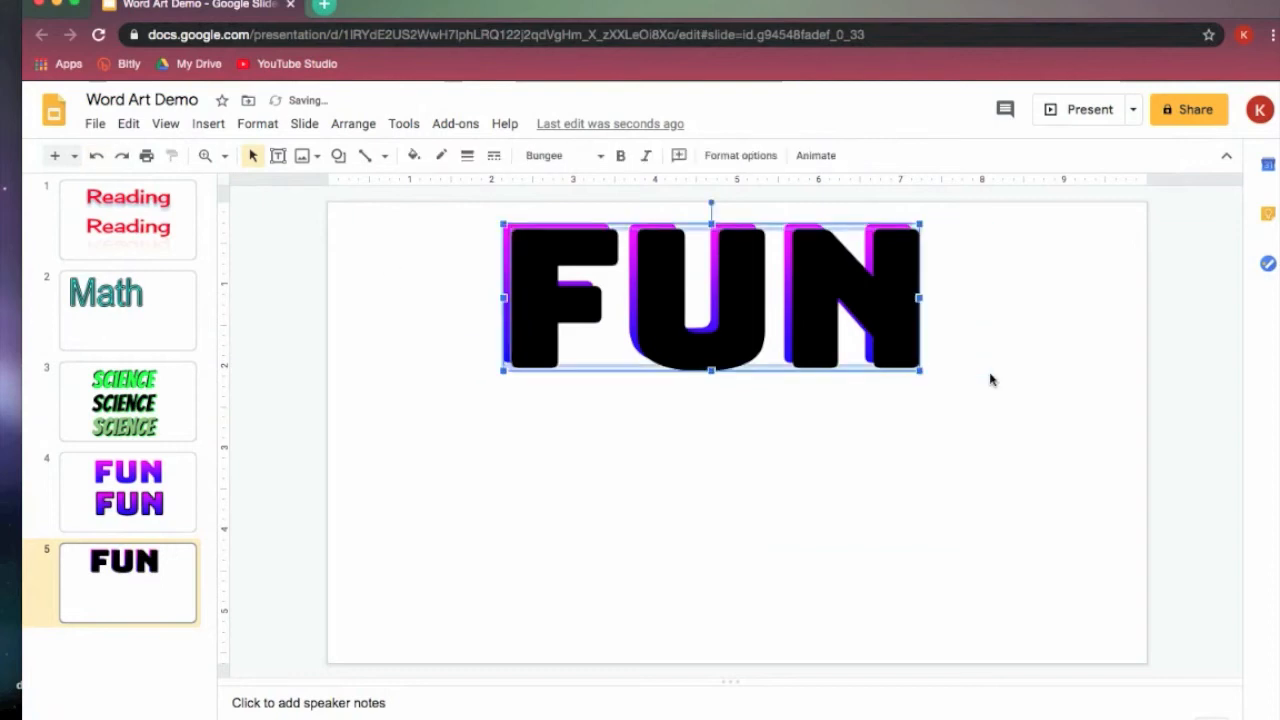
pyautogui.press('super+d')
pyautogui.moveTo(691, 346); pyautogui.dragTo(675, 536)
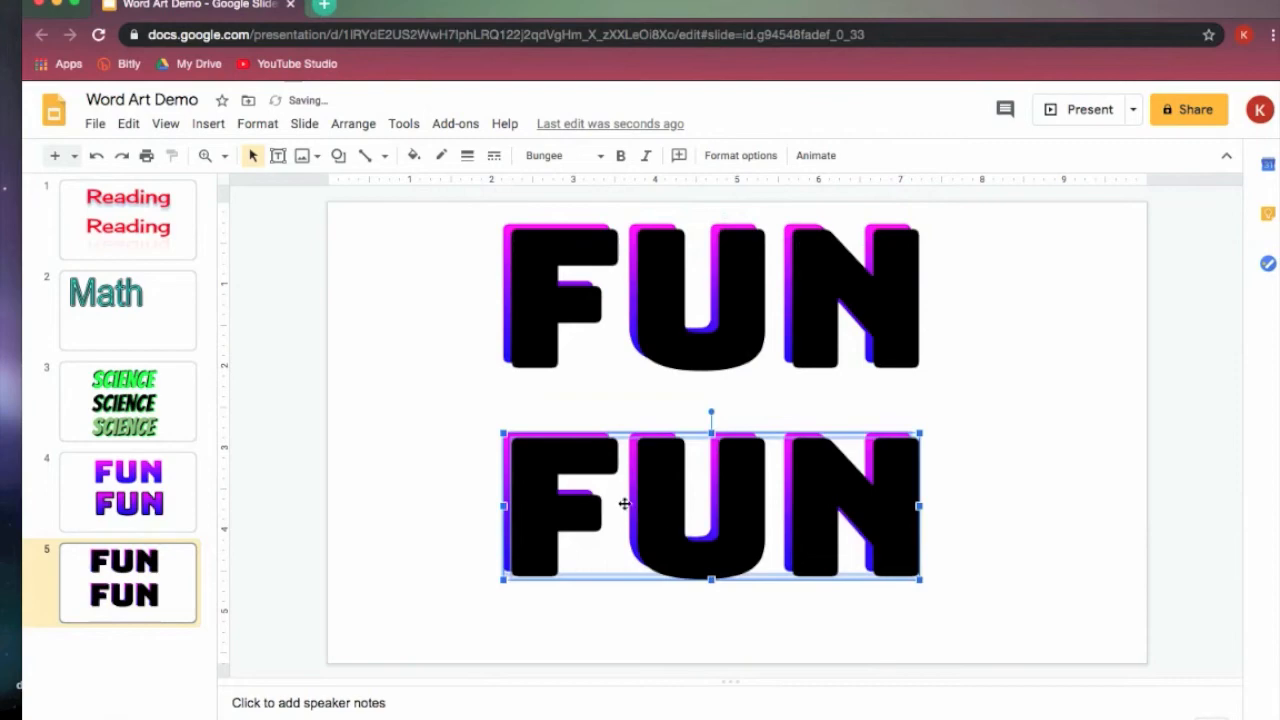
# - Send the black "FUN" of the lower pair to the back, behind the gradient one, and deselect it
pyautogui.click(963, 531)
pyautogui.click(894, 523)
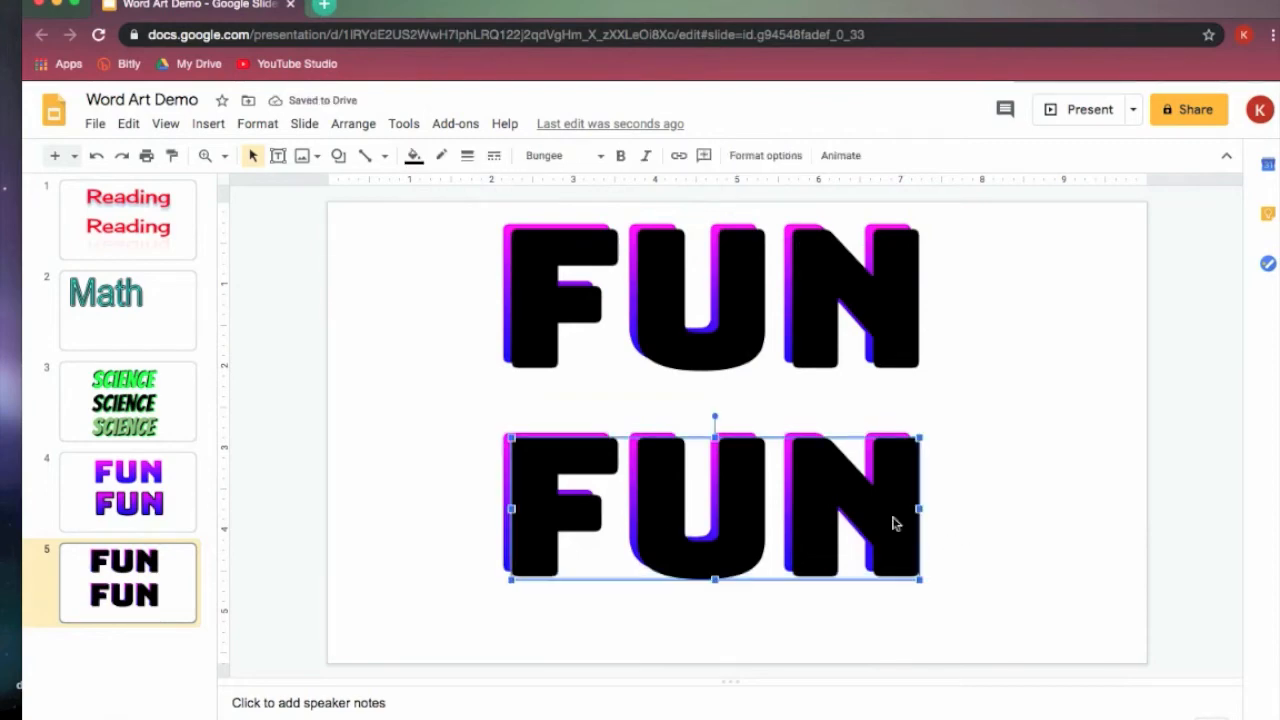
pyautogui.rightClick(894, 523)
pyautogui.moveTo(943, 462)
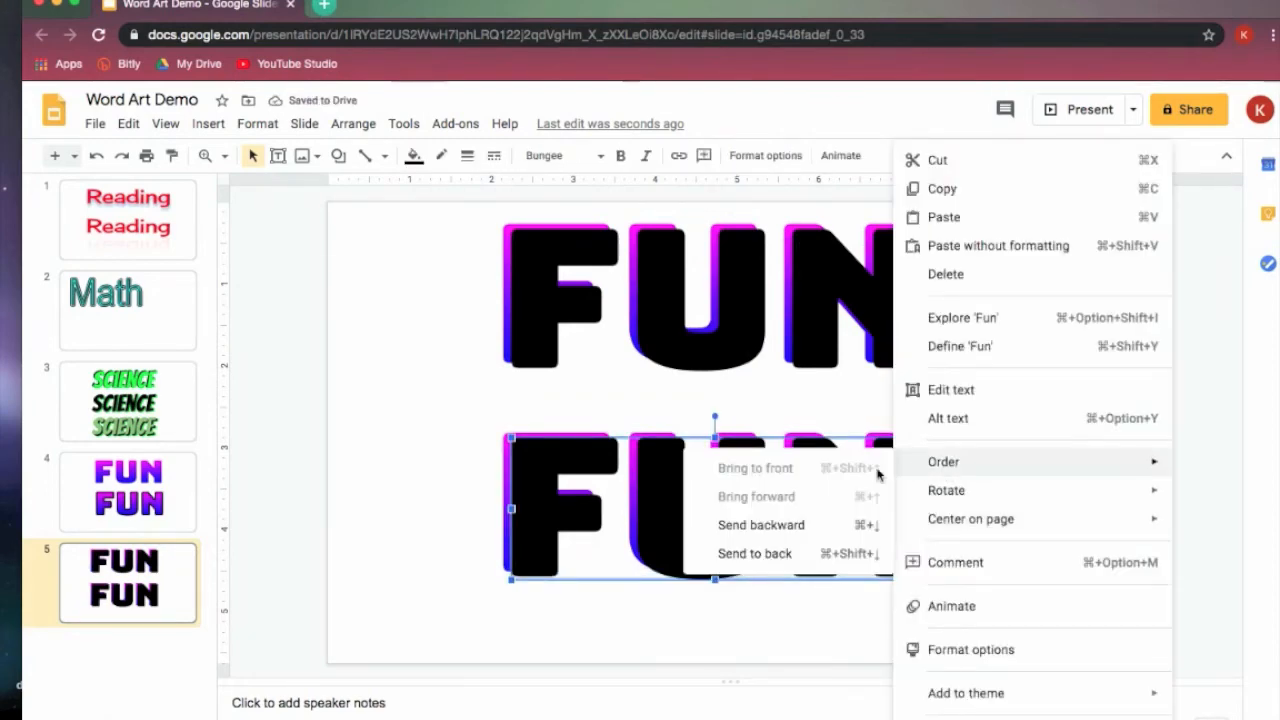
pyautogui.click(794, 556)
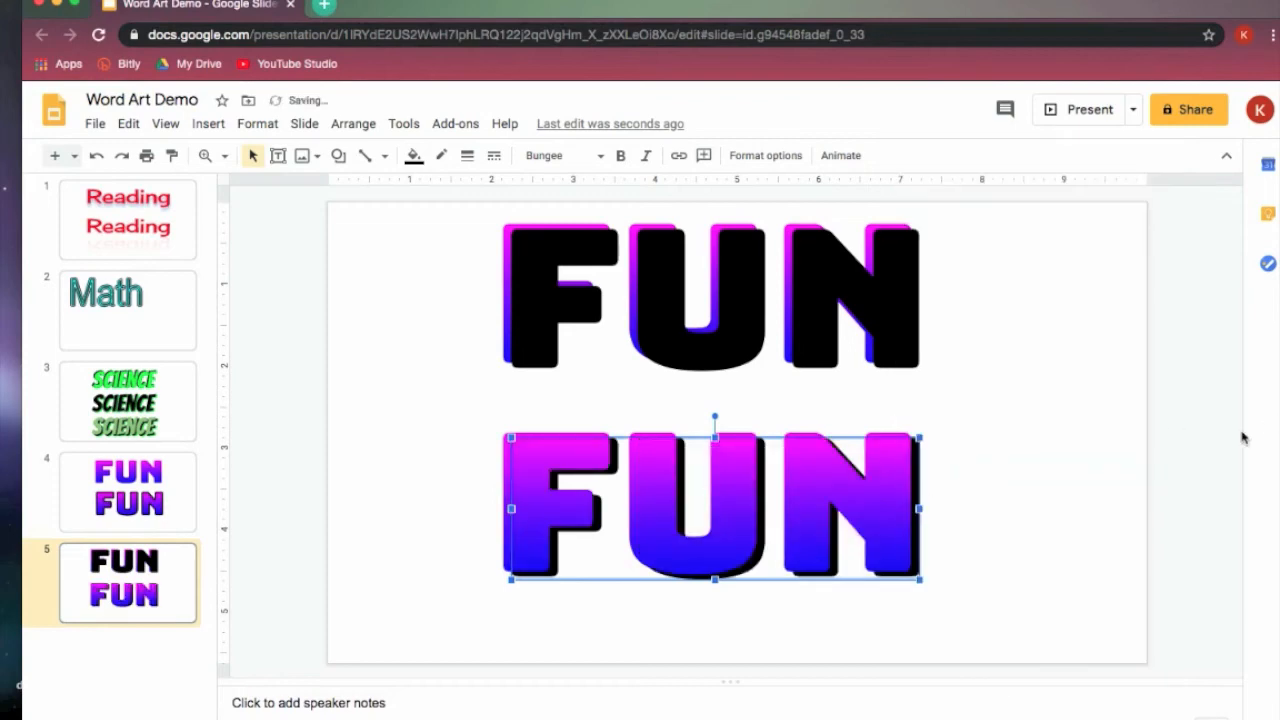
pyautogui.click(1062, 488)
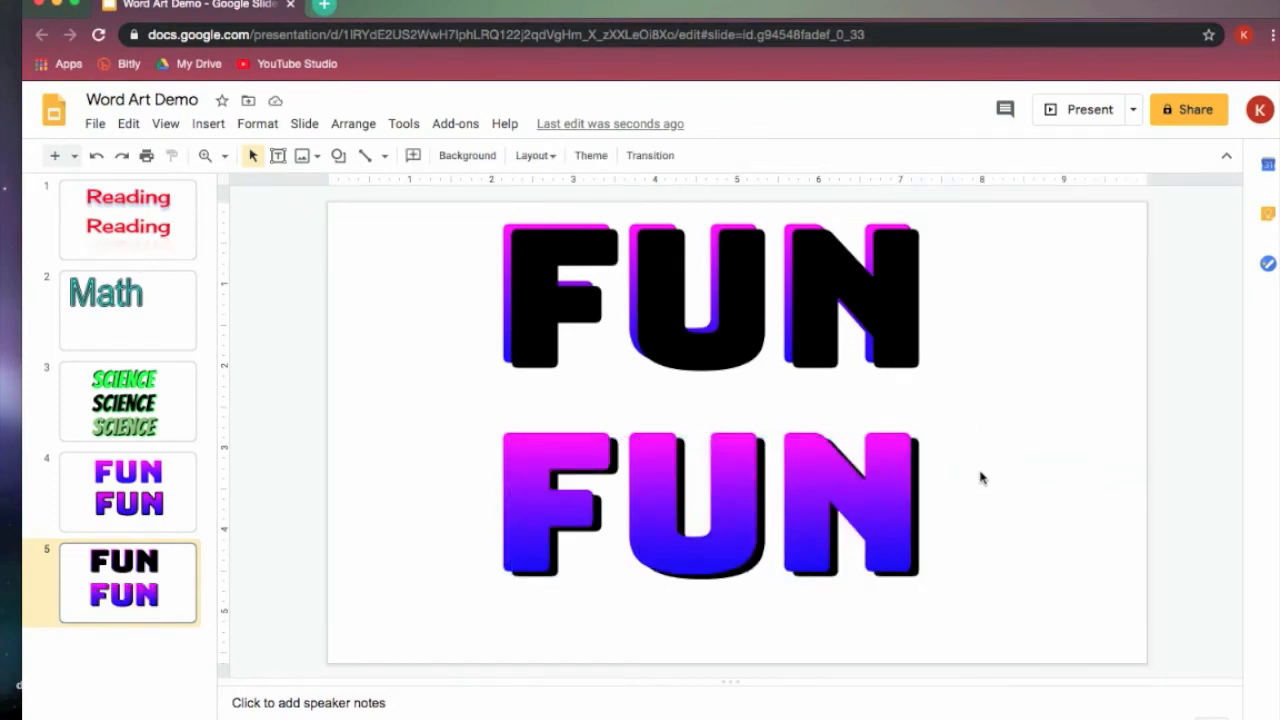
# - Add a new blank slide and paste the two layered "Cool" word art examples onto it
pyautogui.hotkey('ctrl', 'm')
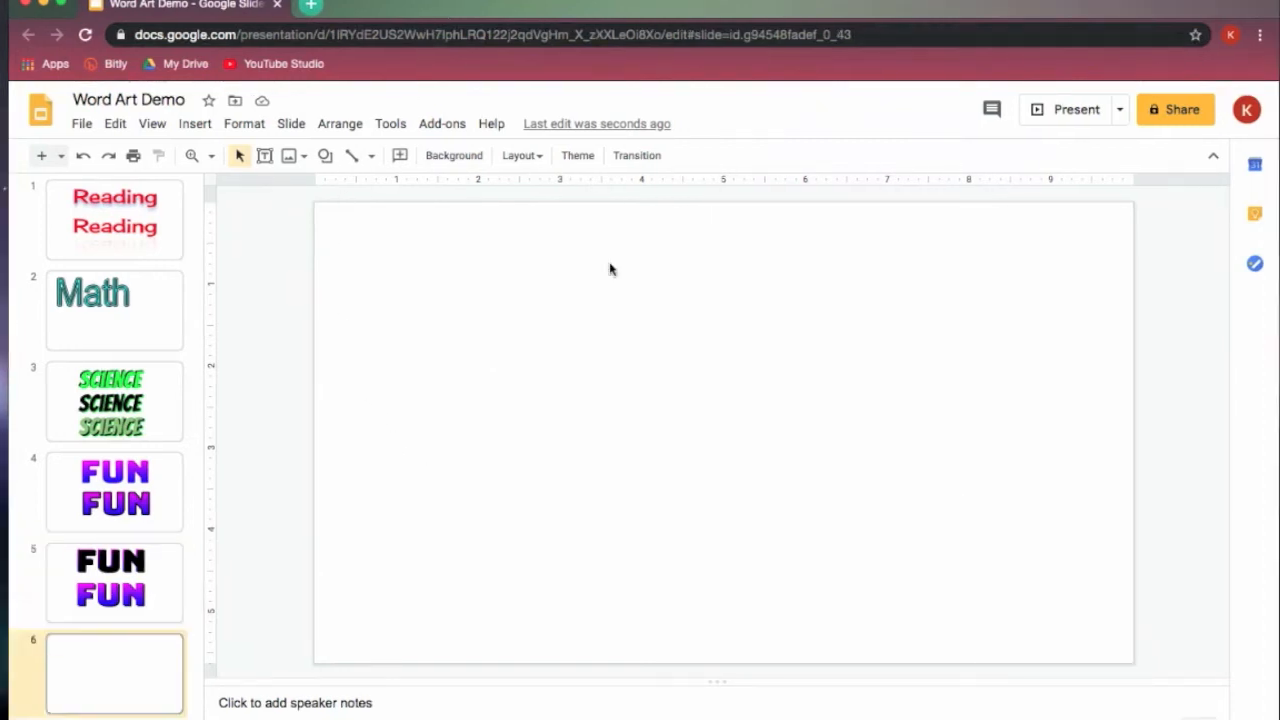
pyautogui.hotkey('ctrl', 'v')
pyautogui.click(1020, 449)
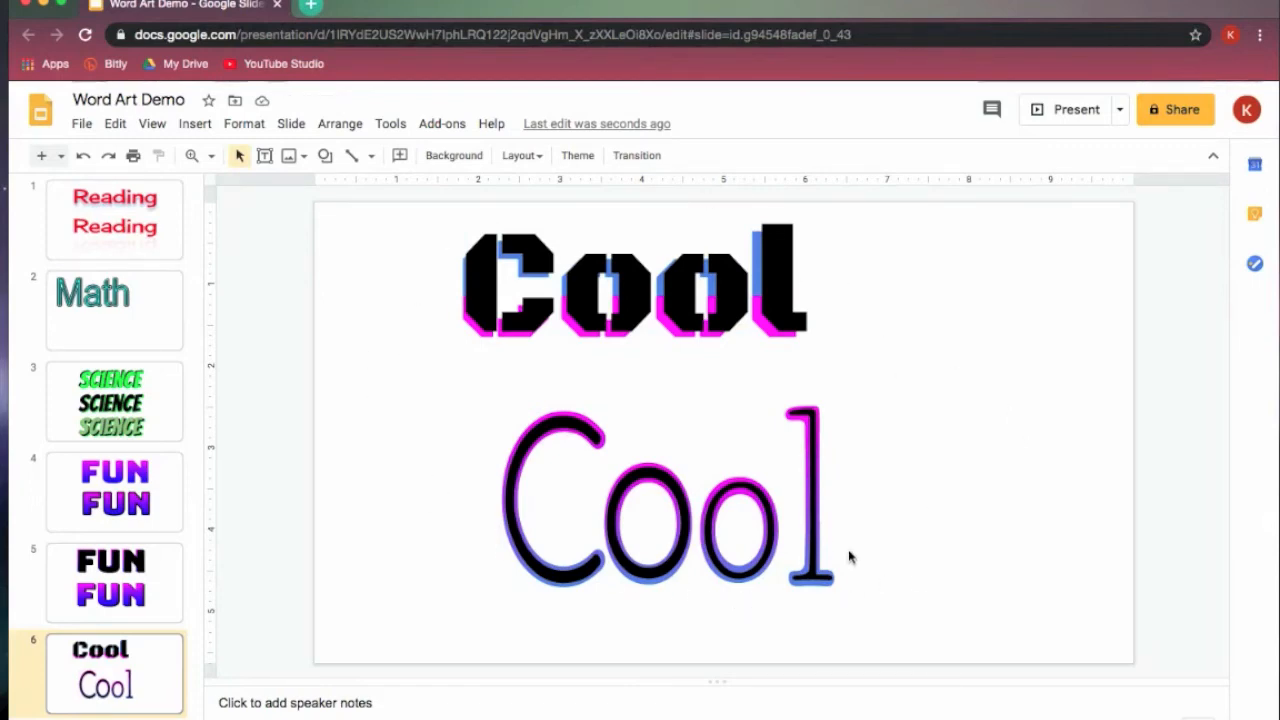
# - Examine how the lower "Cool" is built by selecting its individual letters, and deselect them
pyautogui.click(583, 431)
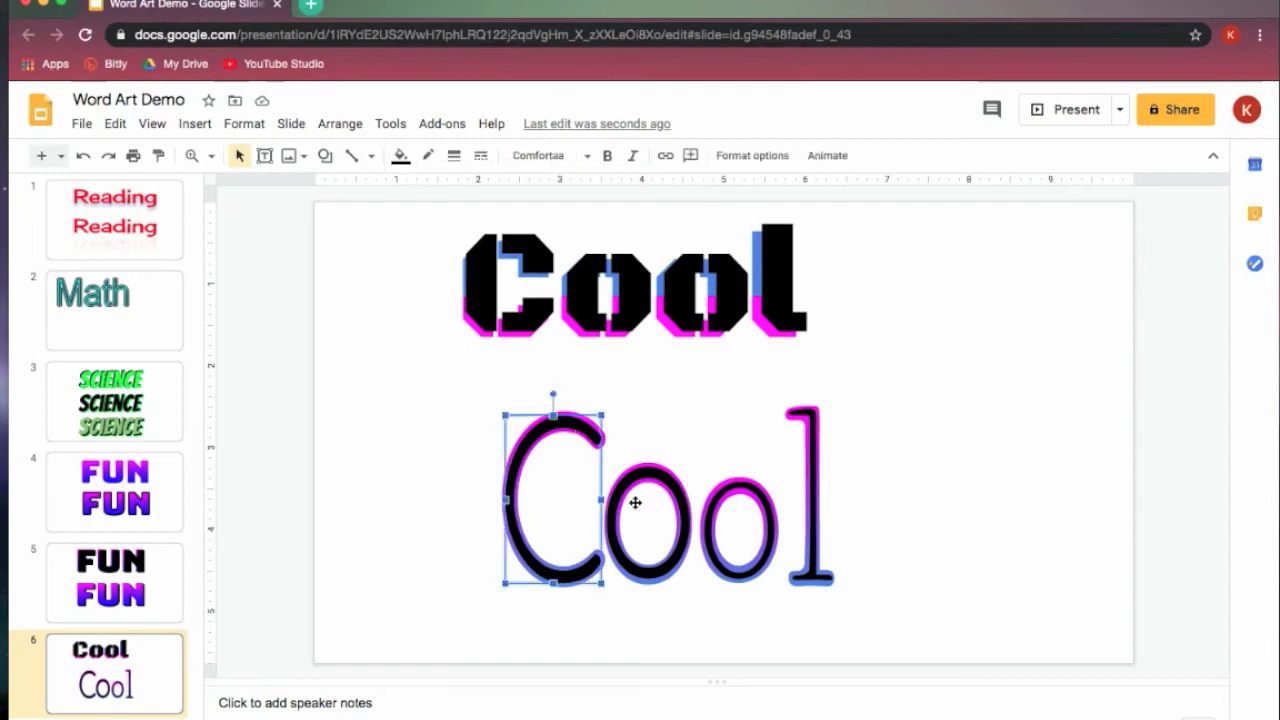
pyautogui.keyDown('shift'); pyautogui.click(621, 568); pyautogui.keyUp('shift')
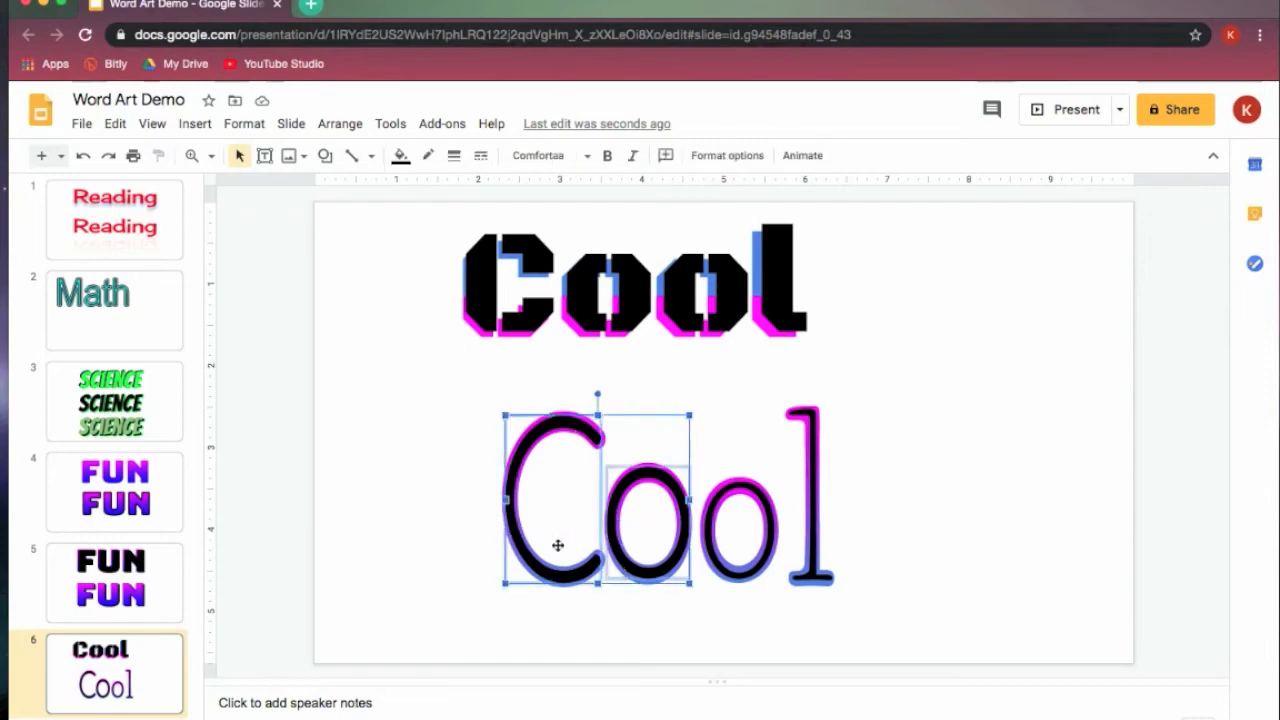
pyautogui.click(735, 555)
pyautogui.keyDown('shift'); pyautogui.click(811, 562); pyautogui.keyUp('shift')
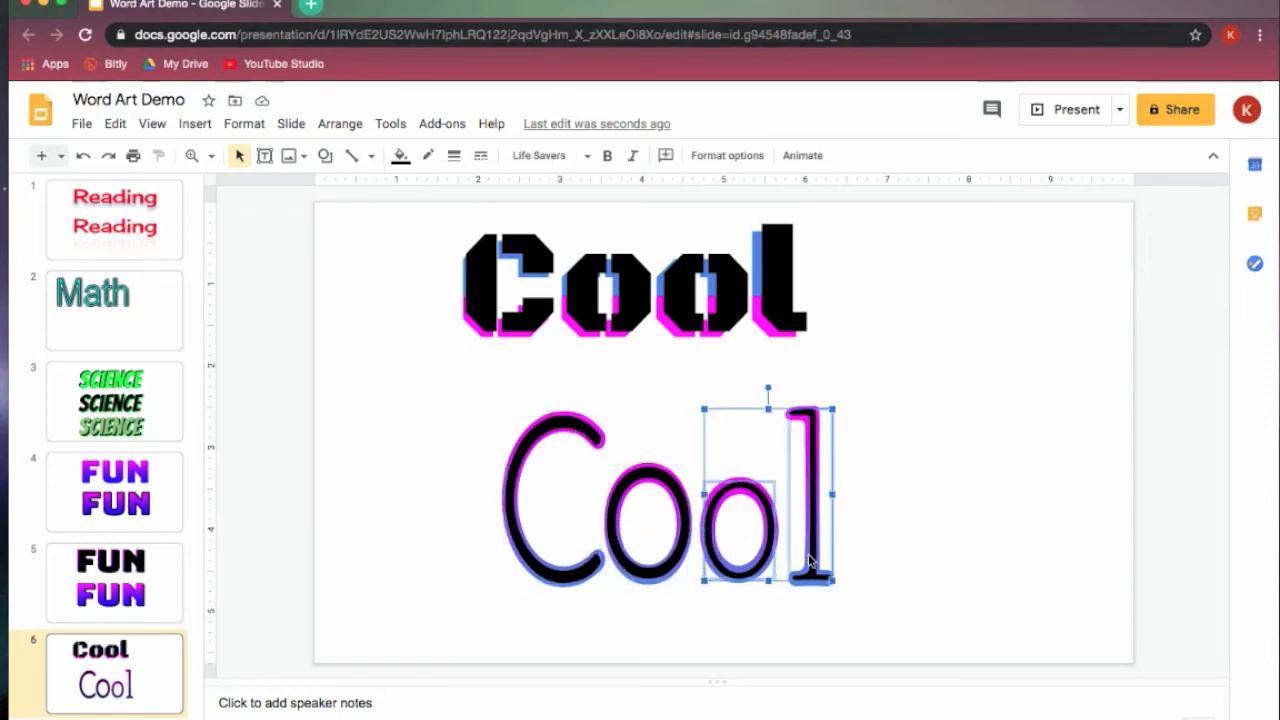
pyautogui.click(935, 567)
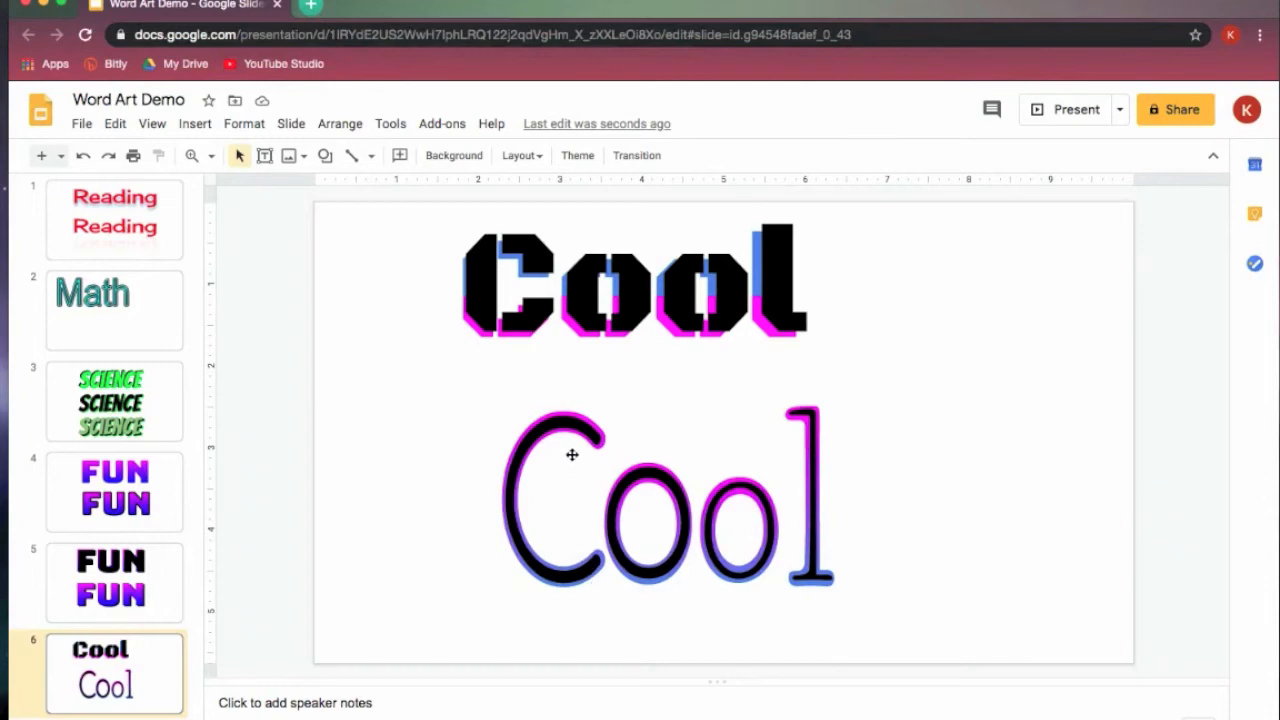
# - Move the black "C" of the lower "Cool" off to the left of the gradient "C" and select the gradient letter
pyautogui.click(553, 426)
pyautogui.moveTo(553, 426); pyautogui.dragTo(408, 428)
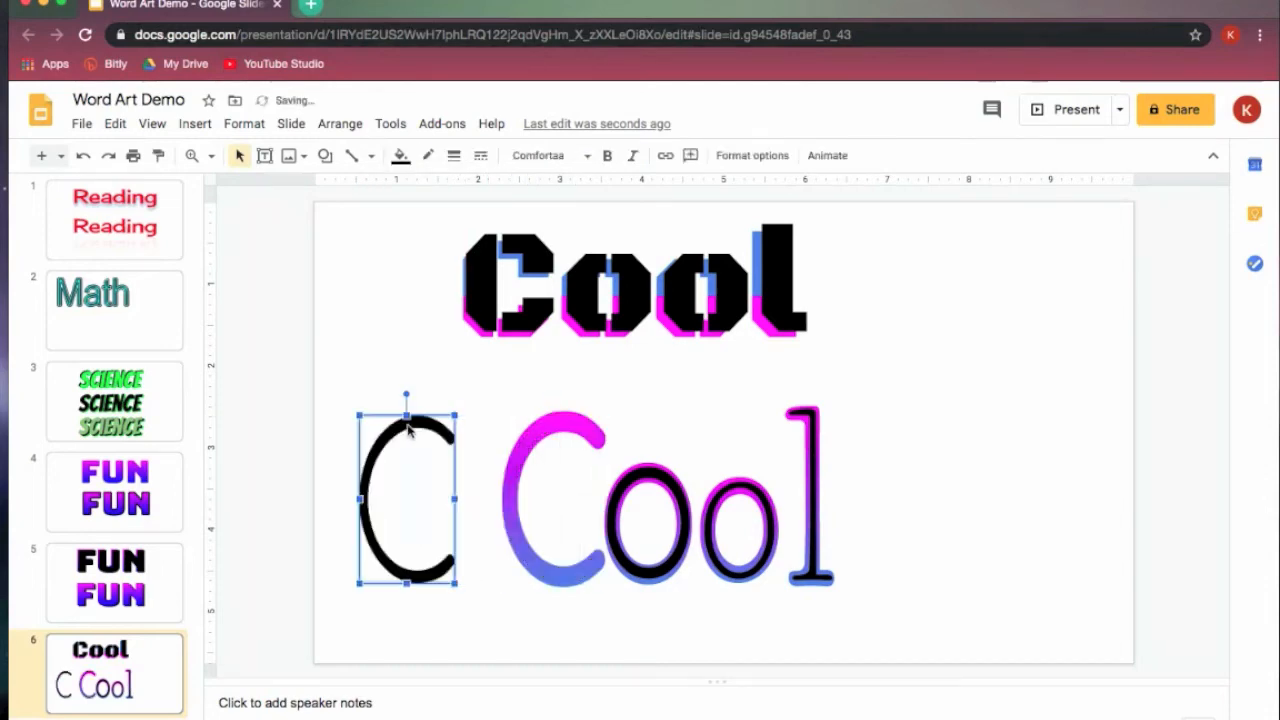
pyautogui.click(592, 428)
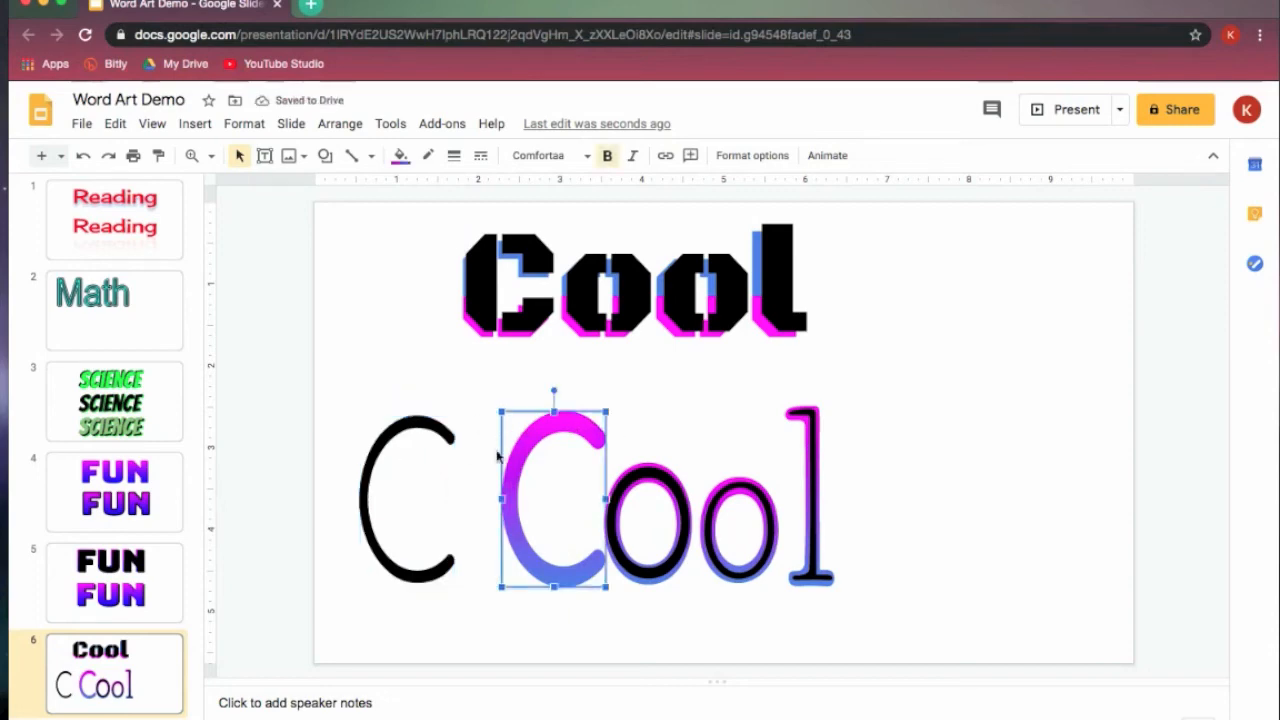
# - Check the font weights offered for the black "C" and compare its bold setting with the gradient "C"
pyautogui.click(380, 449)
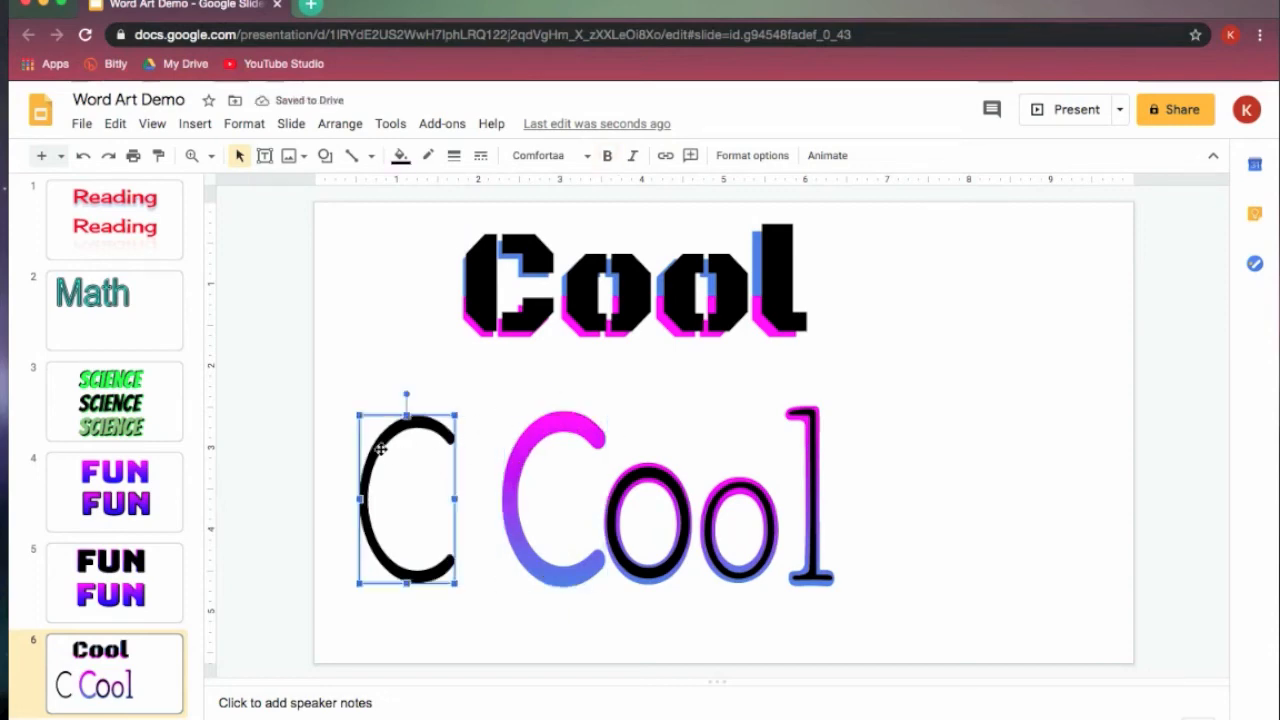
pyautogui.click(588, 157)
pyautogui.moveTo(755, 350)
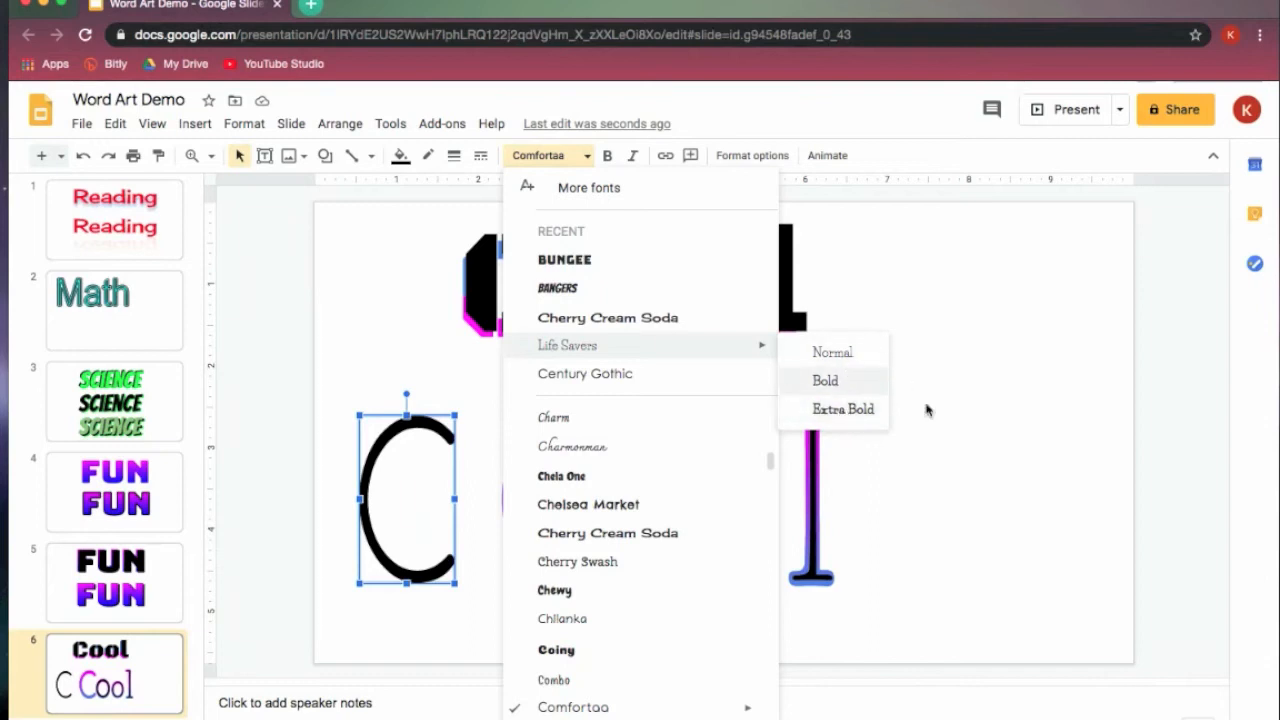
pyautogui.click(994, 591)
pyautogui.click(510, 505)
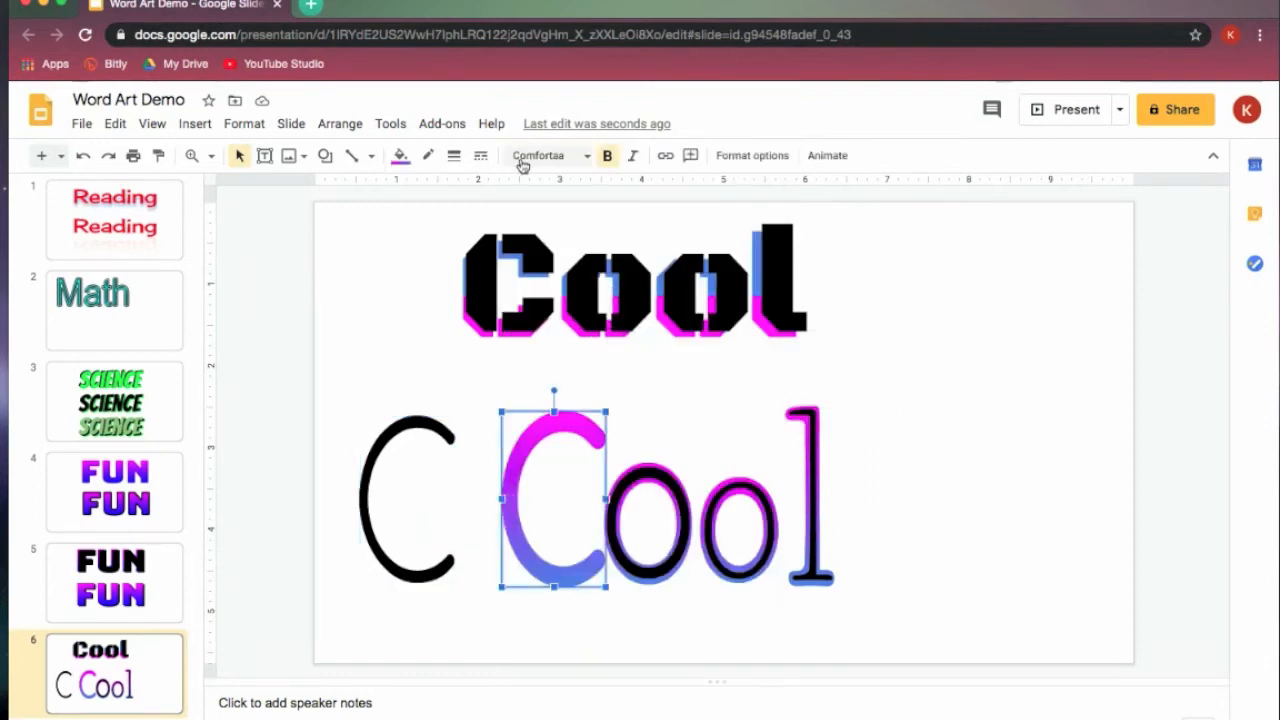
pyautogui.click(408, 430)
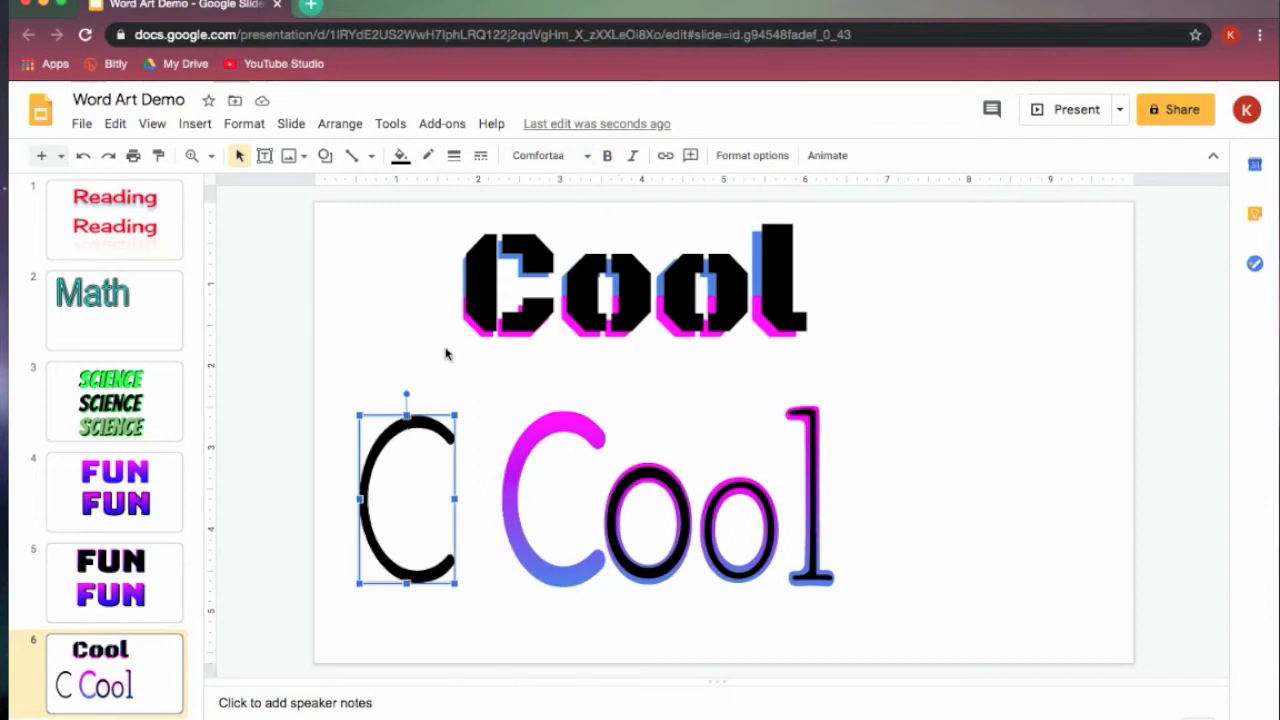
# - Move the black "C" back over the gradient "C", nudge it until it is centred inside, and deselect it
pyautogui.moveTo(396, 425); pyautogui.dragTo(545, 428)
pyautogui.hotkey('shift', 'Left')
pyautogui.hotkey('shift', 'Left')
pyautogui.hotkey('shift', 'Left')
pyautogui.hotkey('shift', 'Left')
pyautogui.hotkey('shift', 'Left')
pyautogui.hotkey('shift', 'Down')
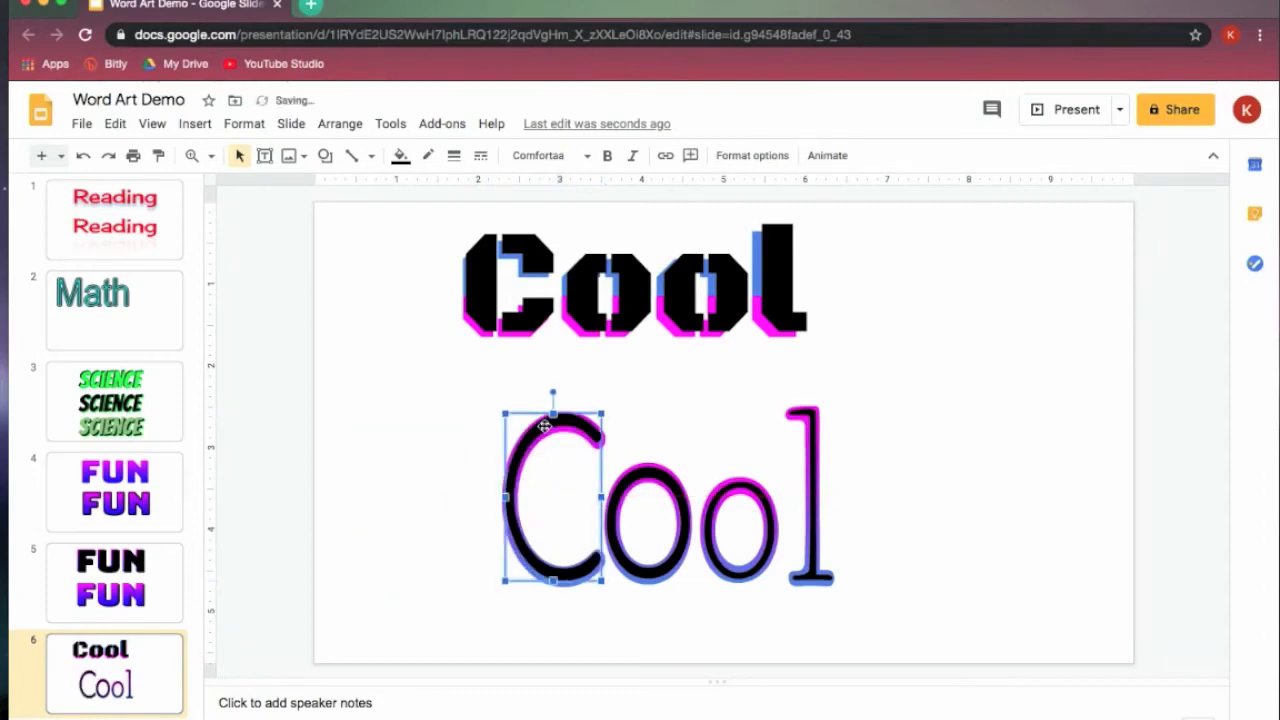
pyautogui.hotkey('shift', 'Down')
pyautogui.hotkey('shift', 'Down')
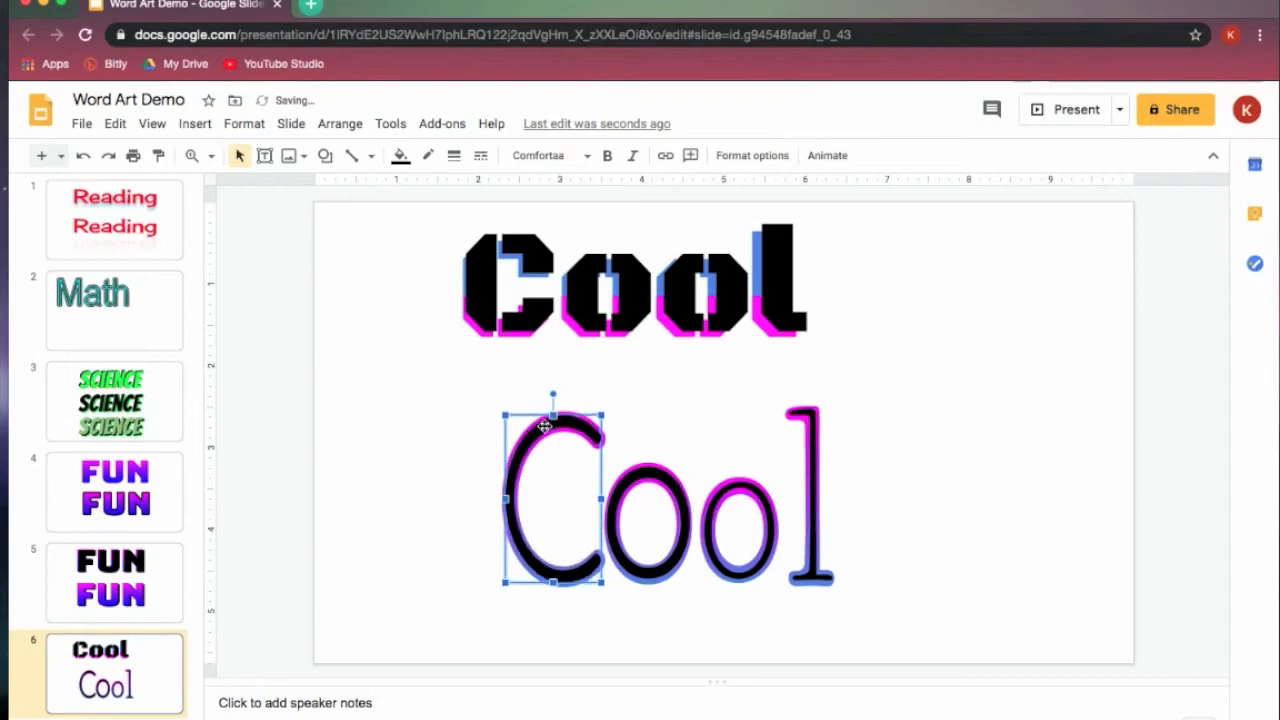
pyautogui.click(1057, 479)
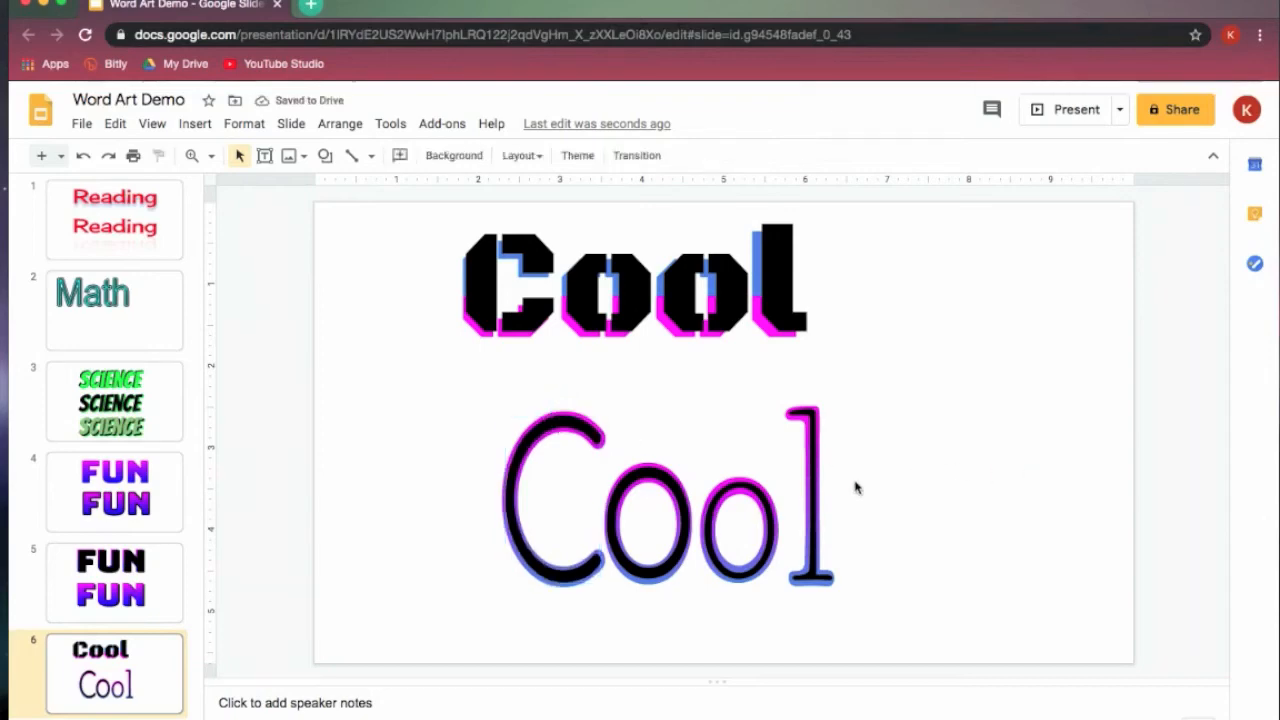
# - Review the Life Savers font weights for the second gradient "o" without changing its font
pyautogui.click(777, 517)
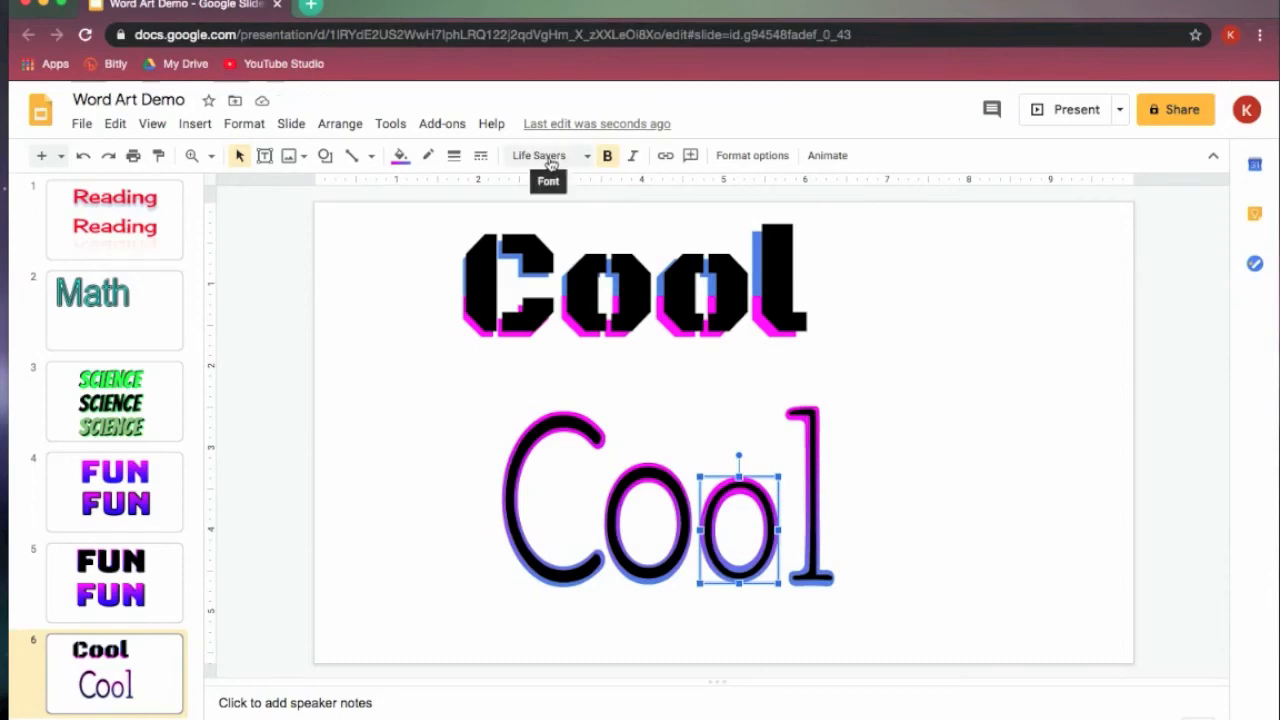
pyautogui.click(591, 166)
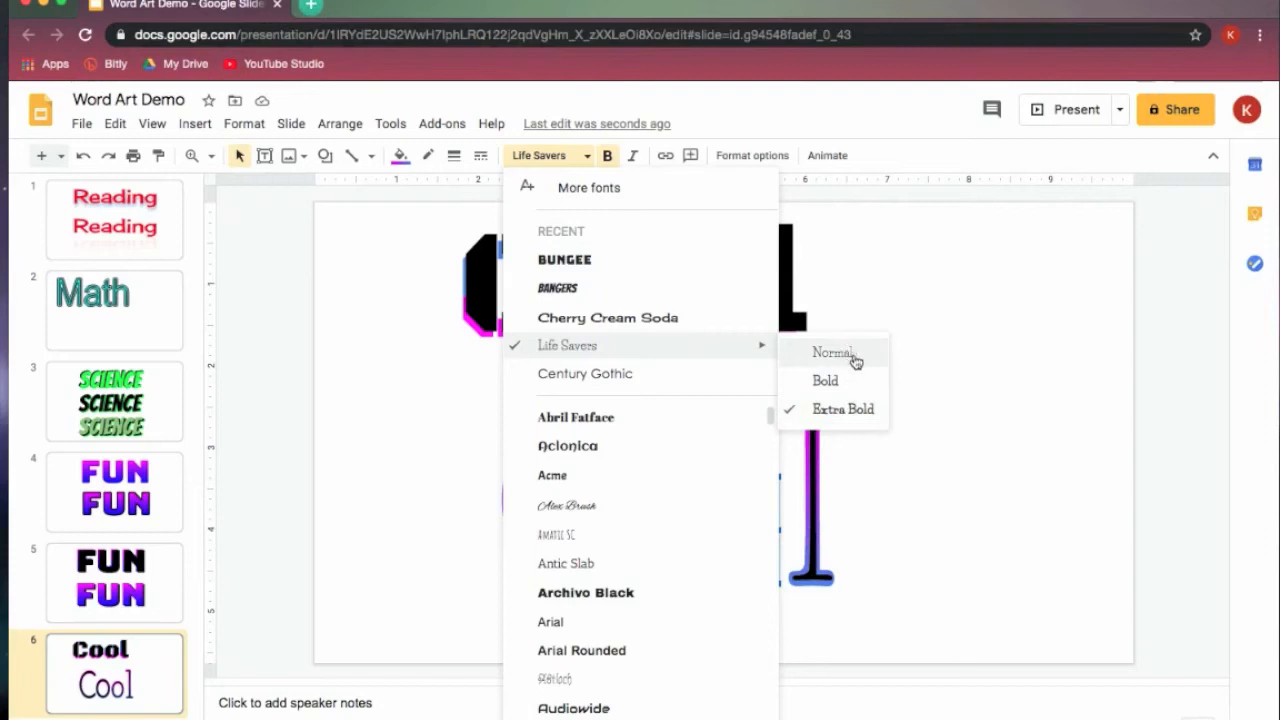
pyautogui.click(1105, 479)
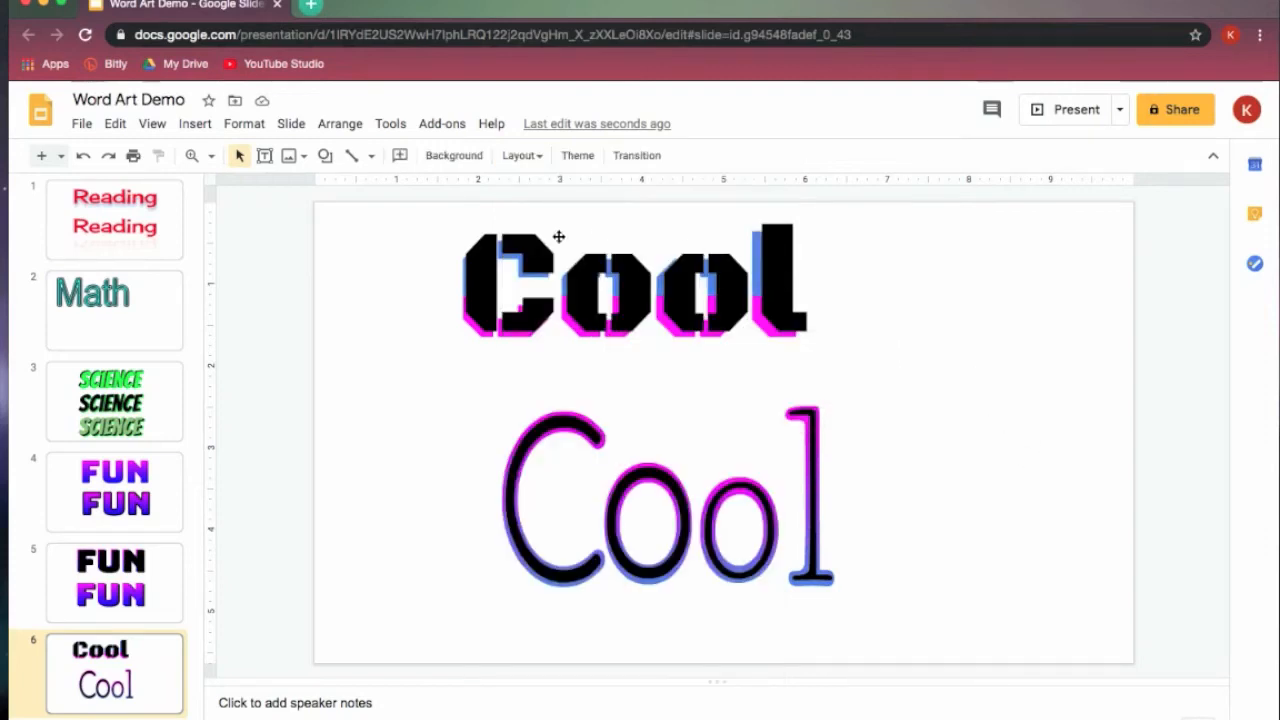
# - Move the black upper "Cool" to the right of the blue and pink one, and shift the lower "Cool" left
pyautogui.moveTo(602, 304); pyautogui.dragTo(962, 306)
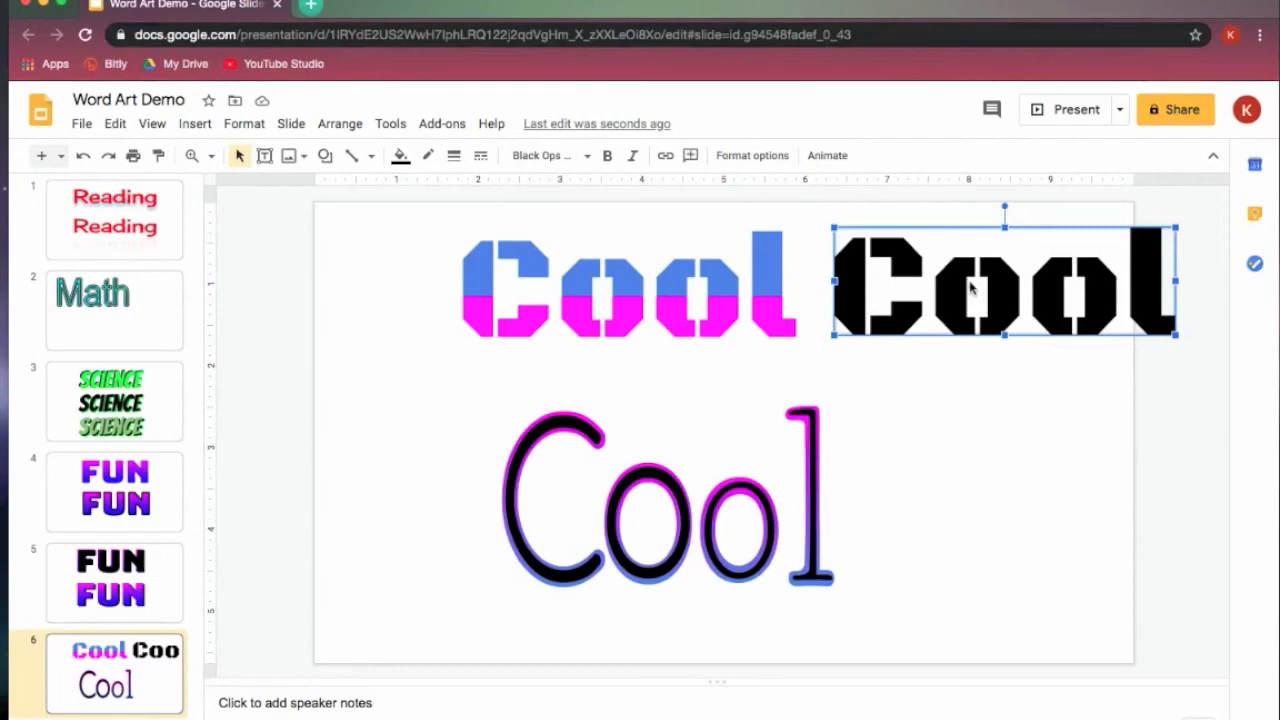
pyautogui.click(490, 410)
pyautogui.moveTo(822, 565); pyautogui.dragTo(648, 558)
# - Inspect the cropped area of the blue upper half of "Cool" and leave cropping unchanged
pyautogui.click(872, 318)
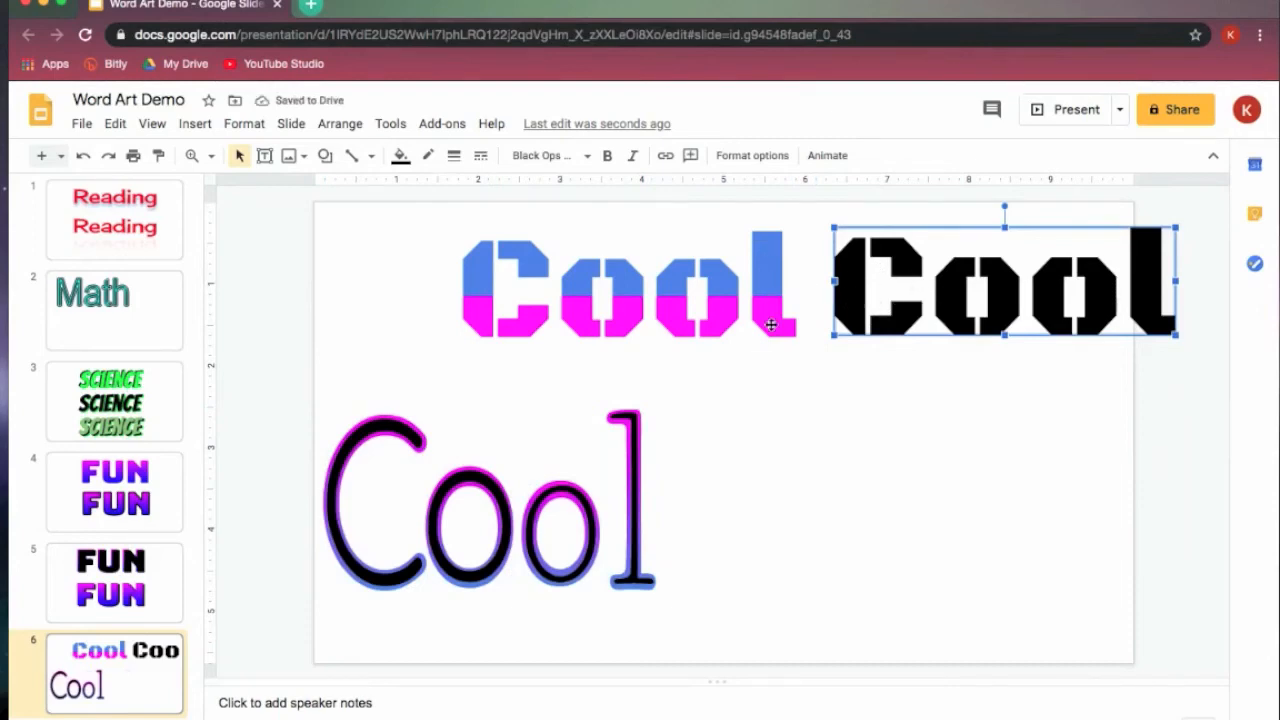
pyautogui.click(765, 274)
pyautogui.doubleClick(765, 277)
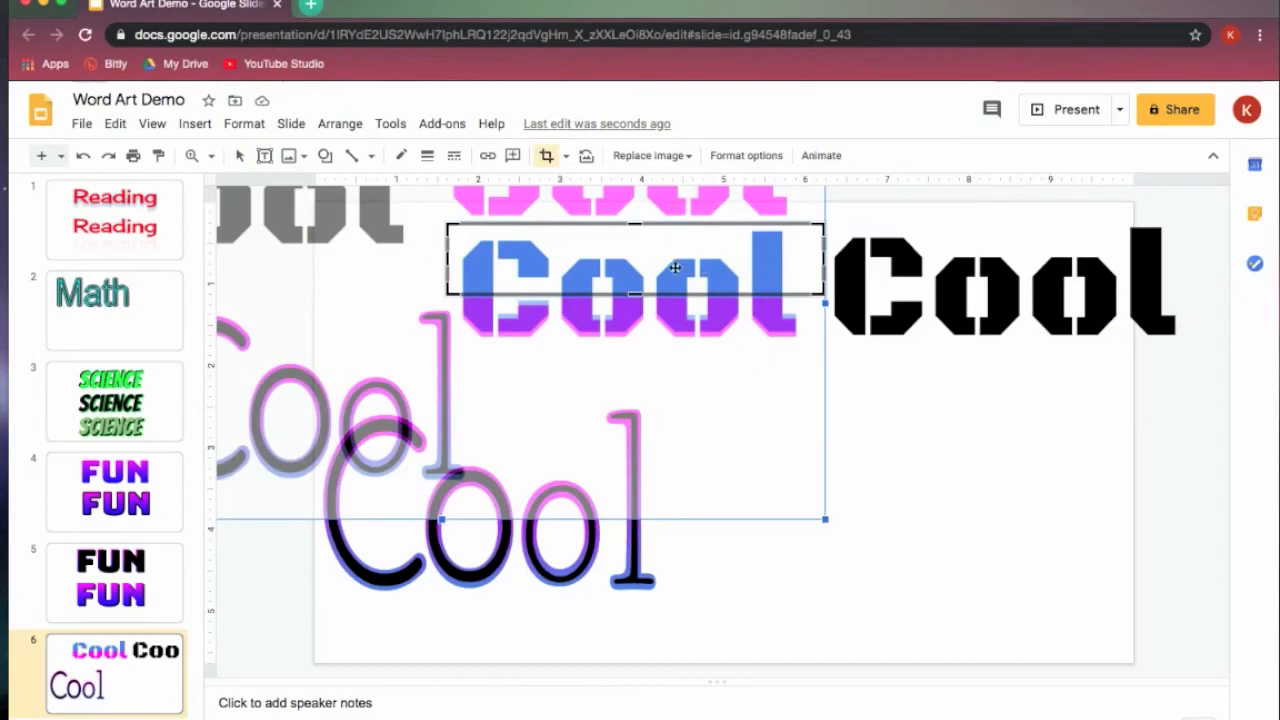
pyautogui.click(969, 441)
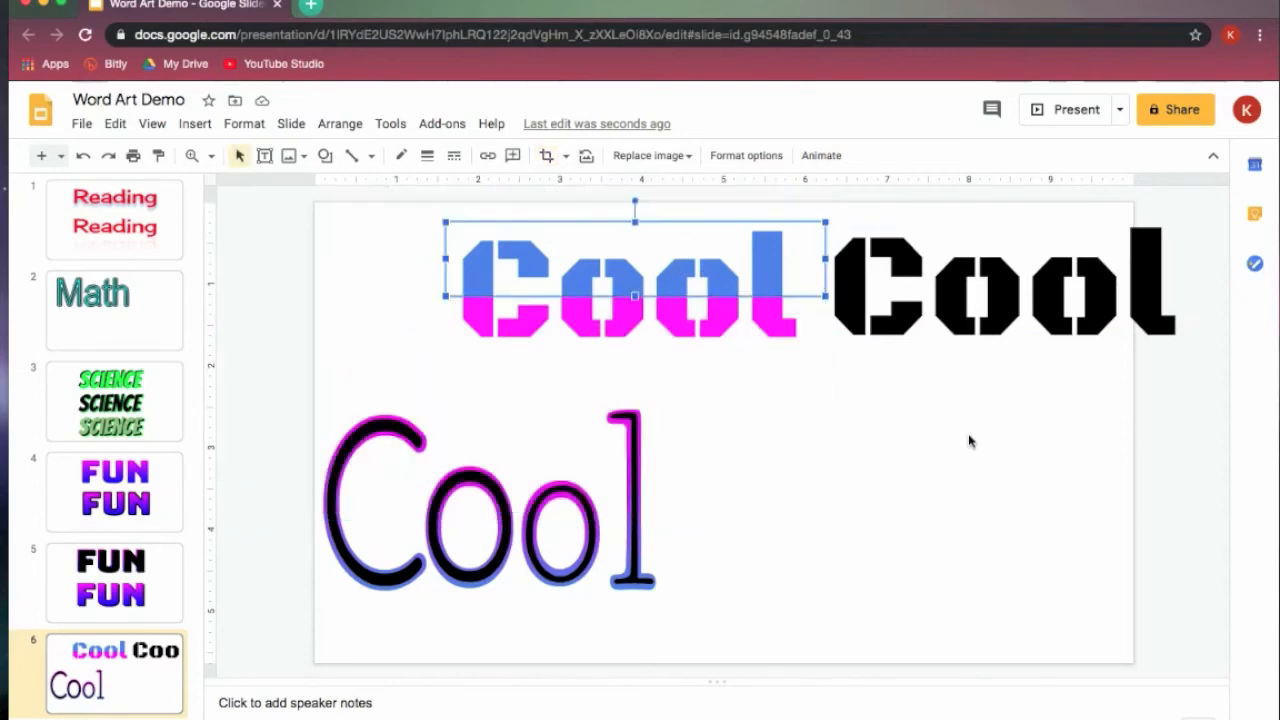
# - Review the available download formats, including PNG image of the current slide, without downloading anything
pyautogui.click(81, 124)
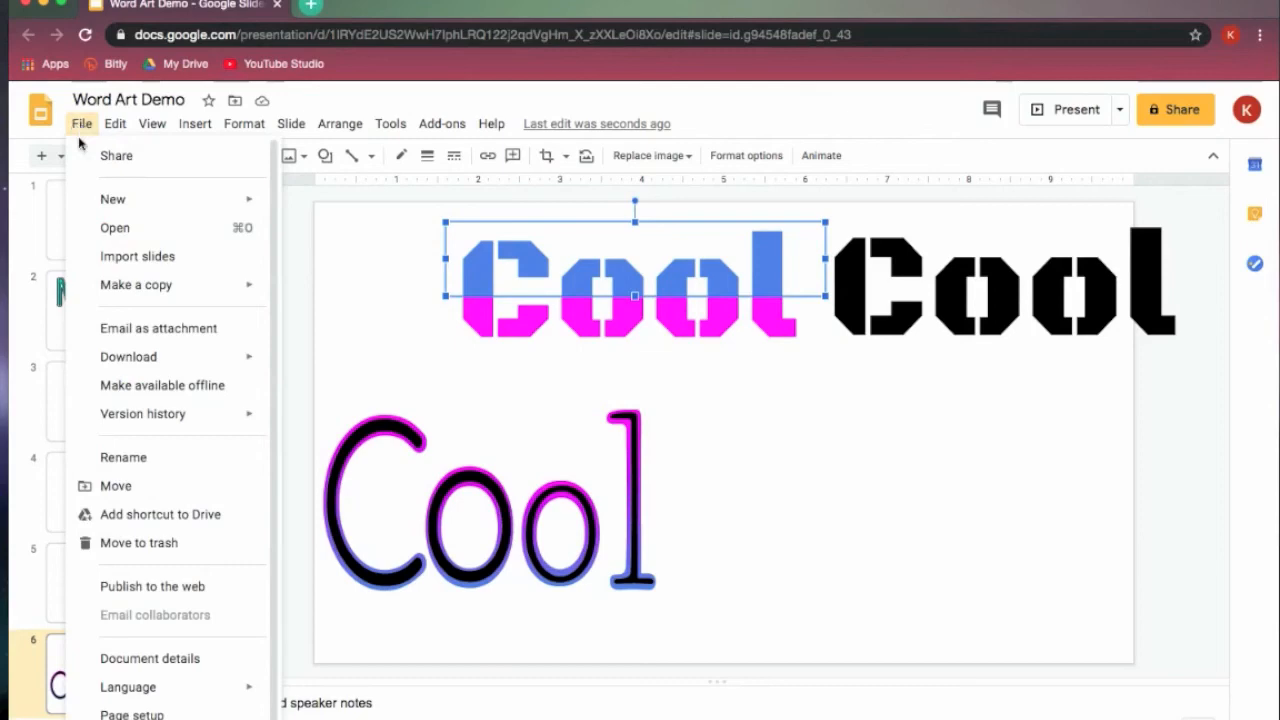
pyautogui.moveTo(157, 366)
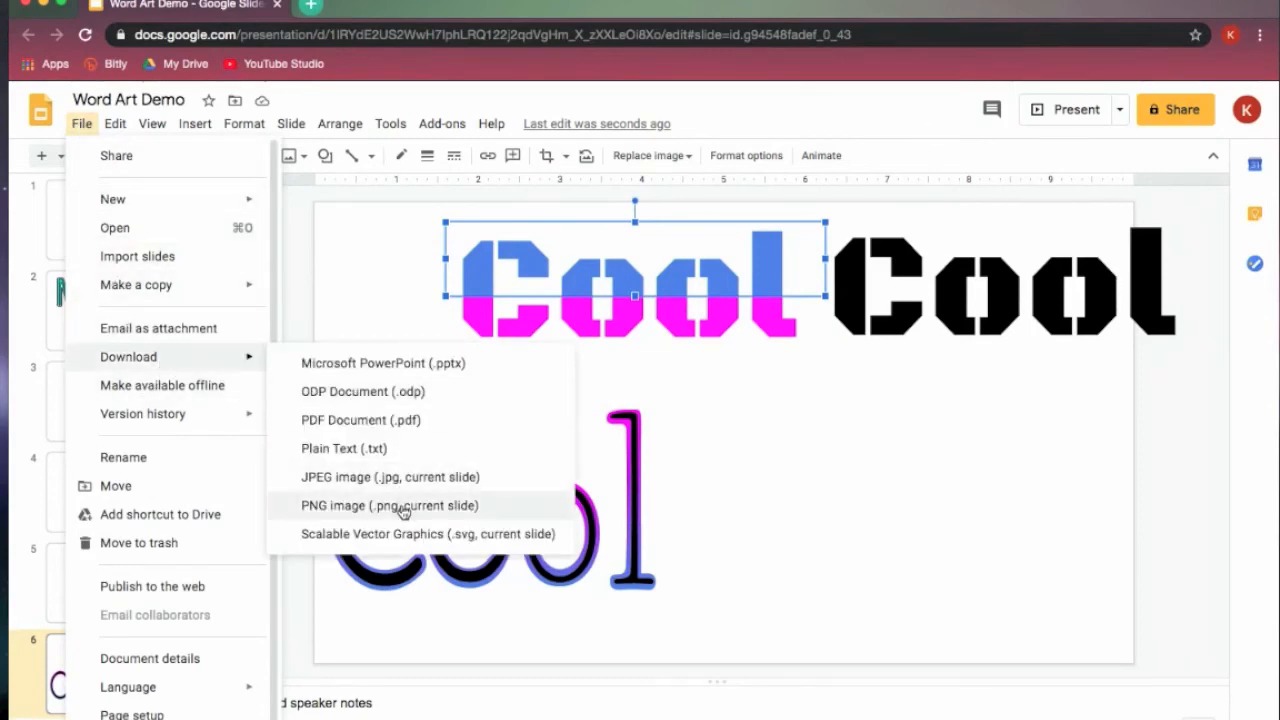
pyautogui.click(835, 503)
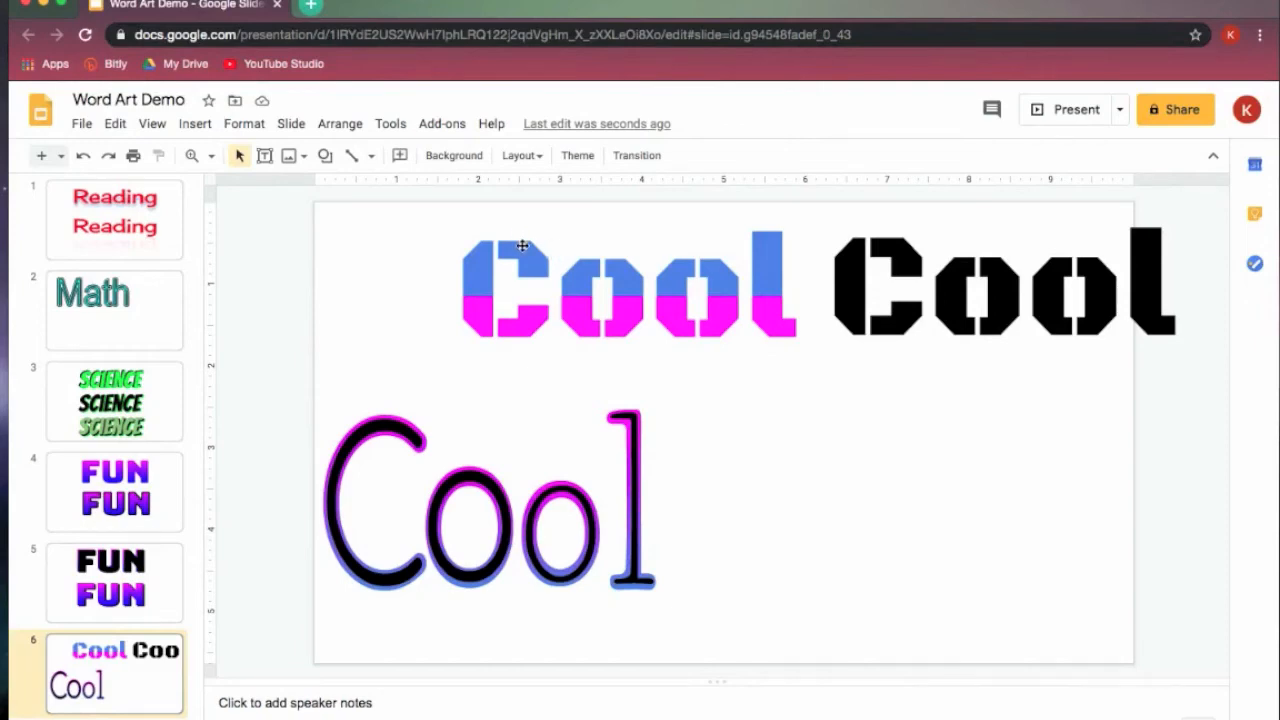
# - Move the black upper "Cool" over the blue and pink one, slightly offset up and right, nudge it down a little, and deselect it
pyautogui.click(481, 272)
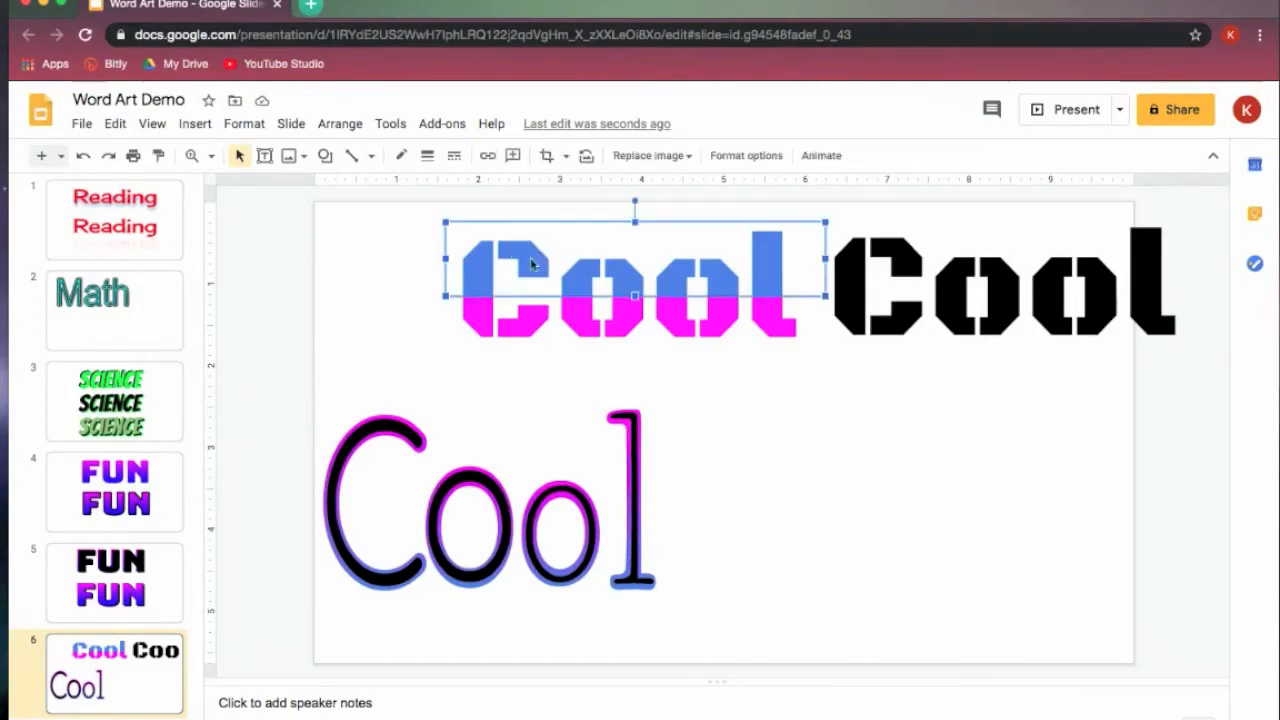
pyautogui.click(872, 312)
pyautogui.moveTo(545, 313); pyautogui.dragTo(541, 307)
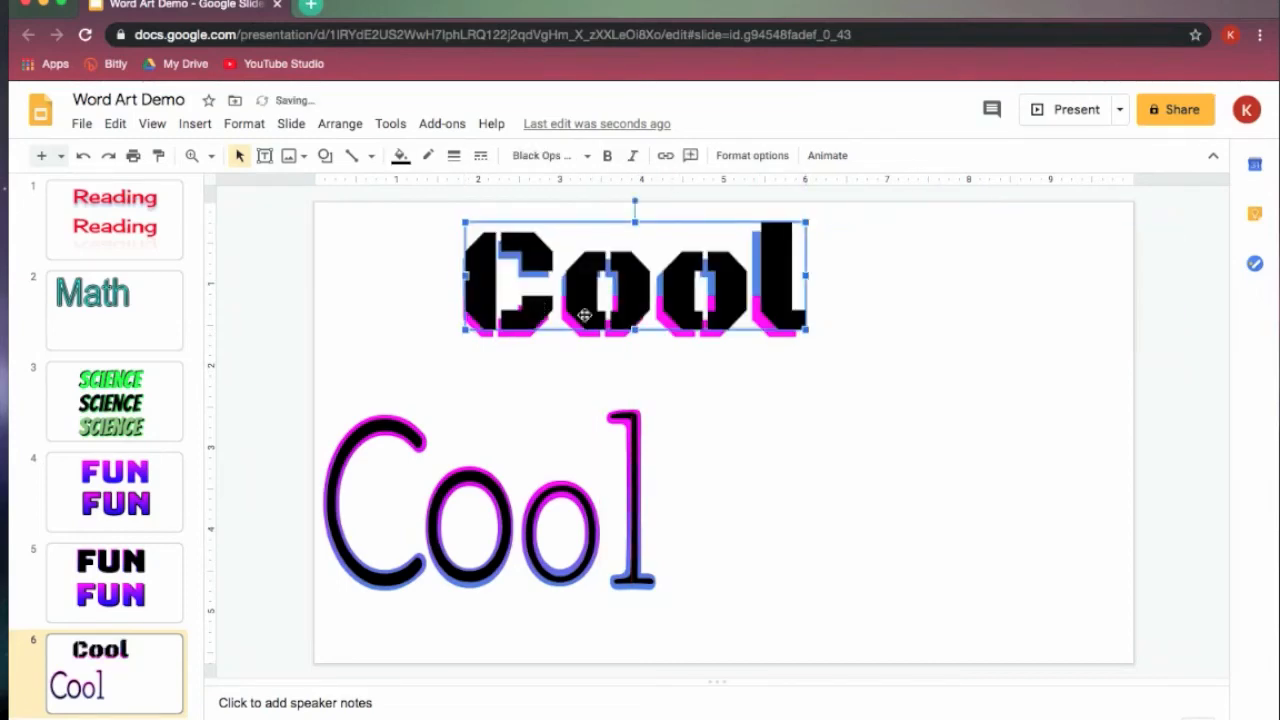
pyautogui.click(900, 323)
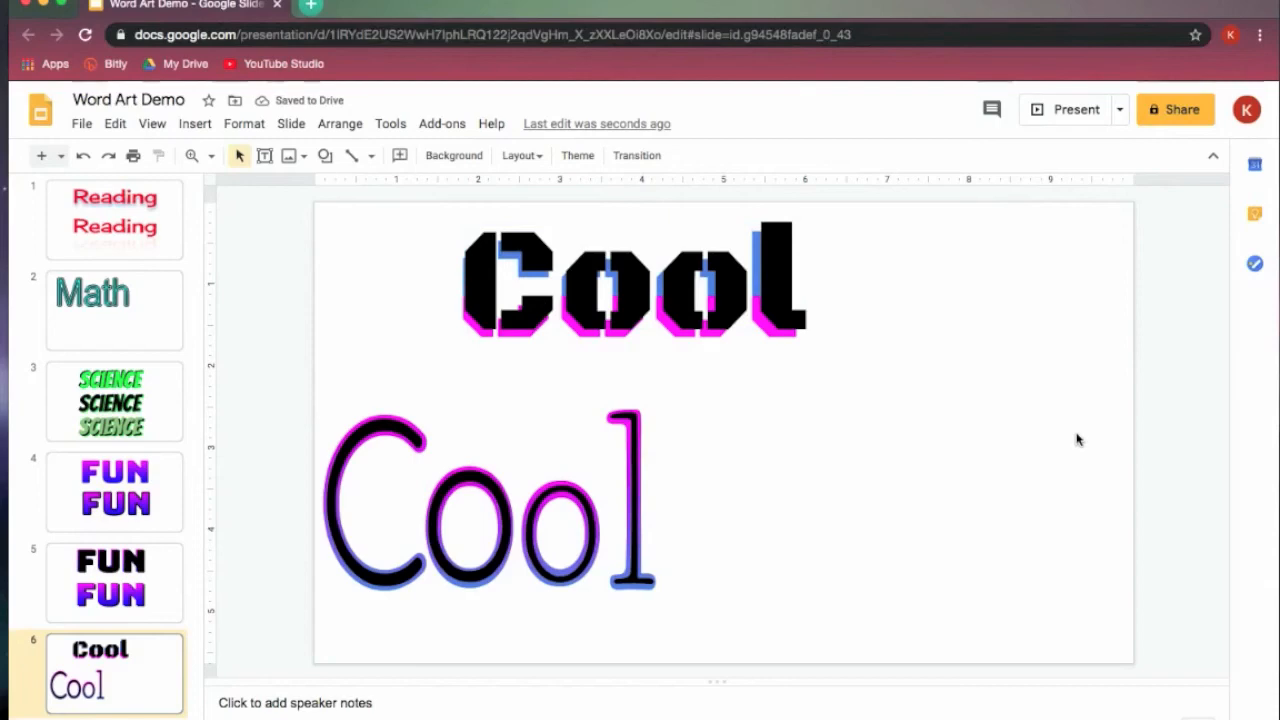
pyautogui.click(793, 317)
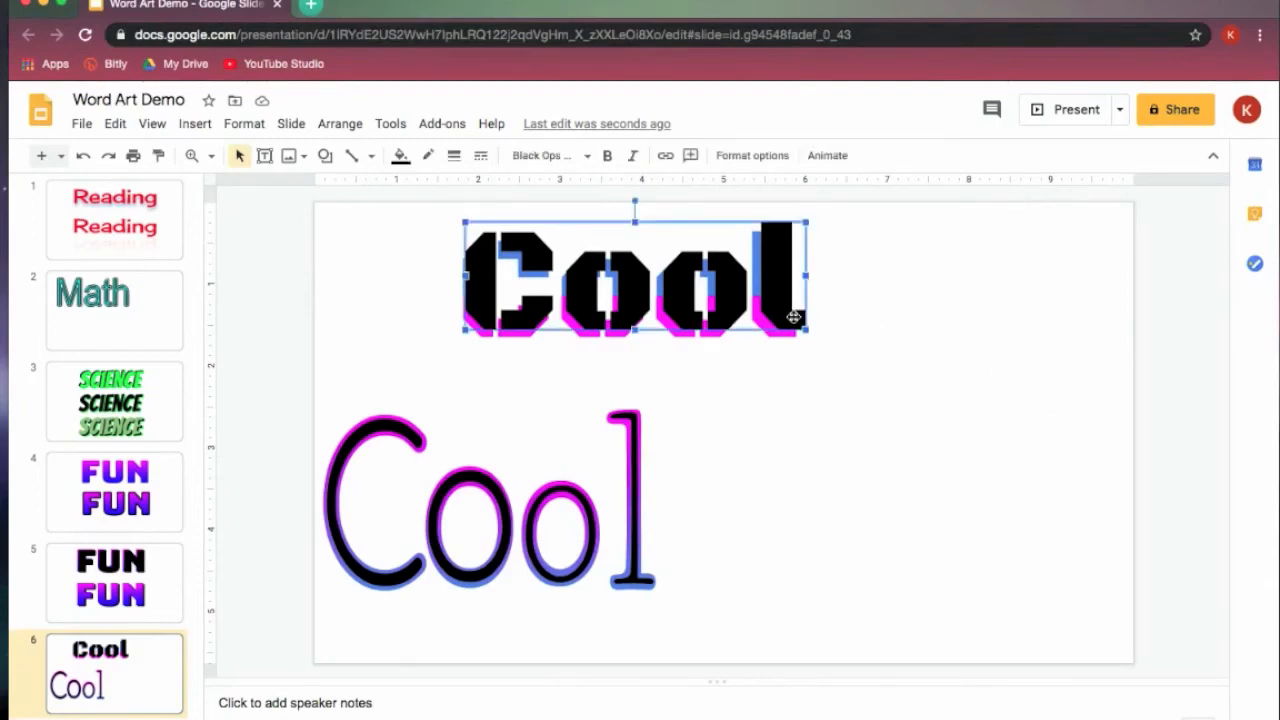
pyautogui.moveTo(793, 317); pyautogui.dragTo(795, 320)
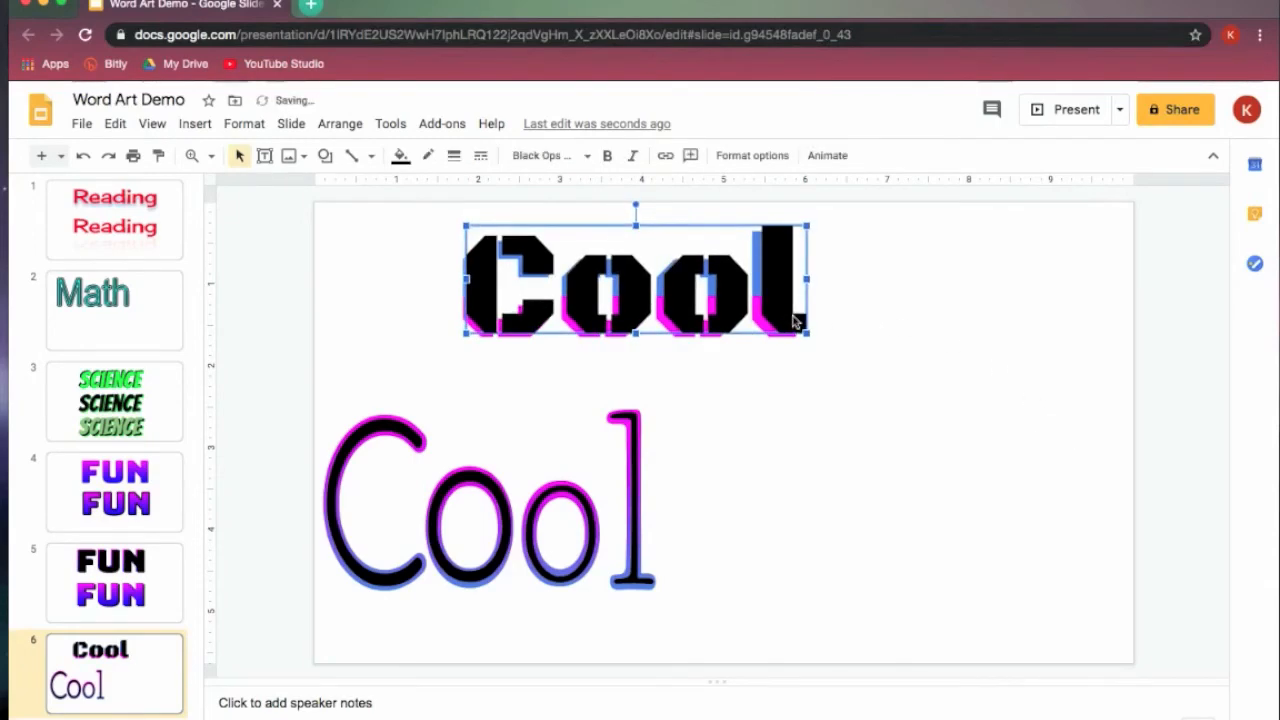
pyautogui.click(1060, 383)
# - Add a new blank slide and insert word art reading "Wonderful"
pyautogui.hotkey('ctrl', 'm')
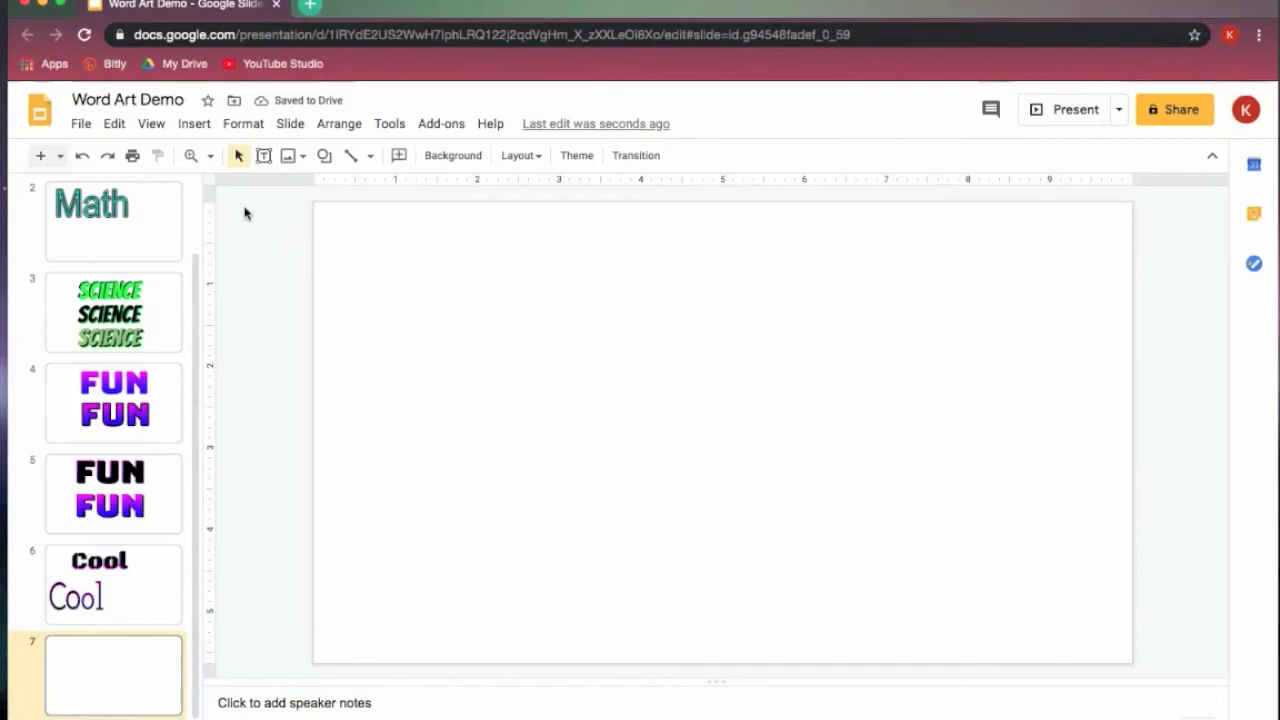
pyautogui.click(193, 124)
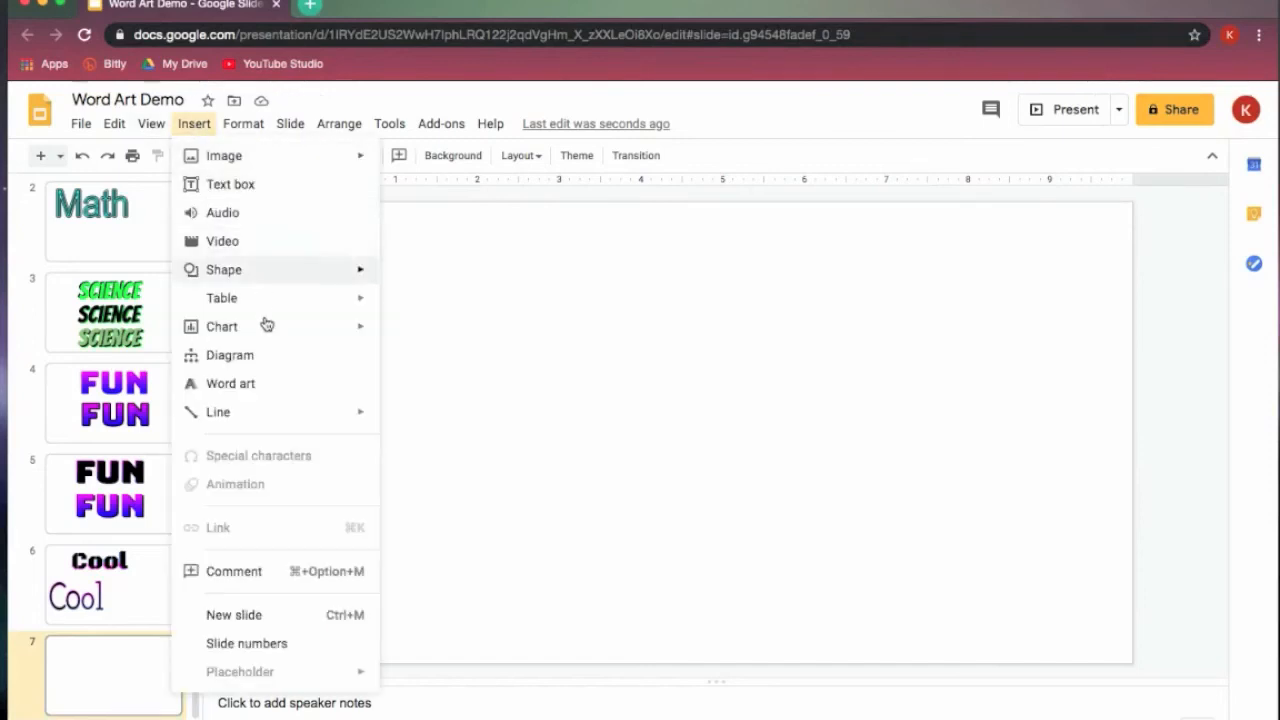
pyautogui.click(263, 390)
pyautogui.write('Wonderful')
pyautogui.press('Return')
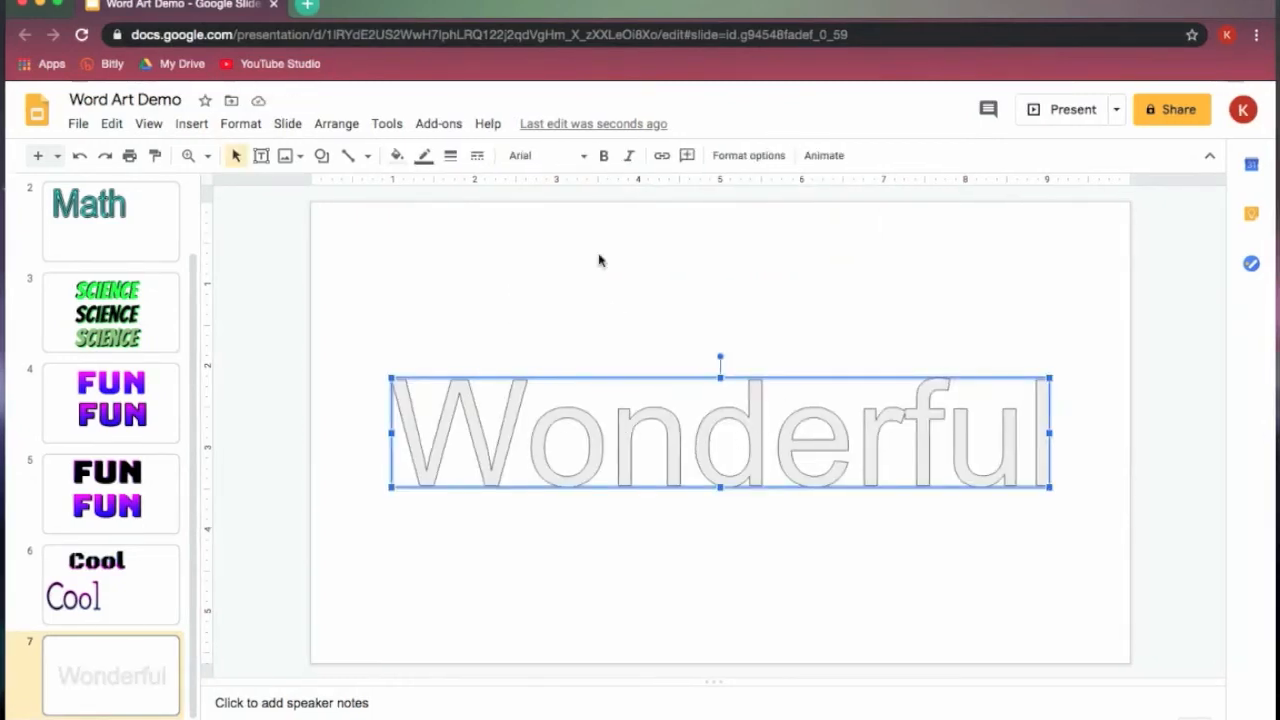
# - Set the "Wonderful" word art in Arial Rounded with a transparent outline, placed near the top of the slide
pyautogui.click(586, 157)
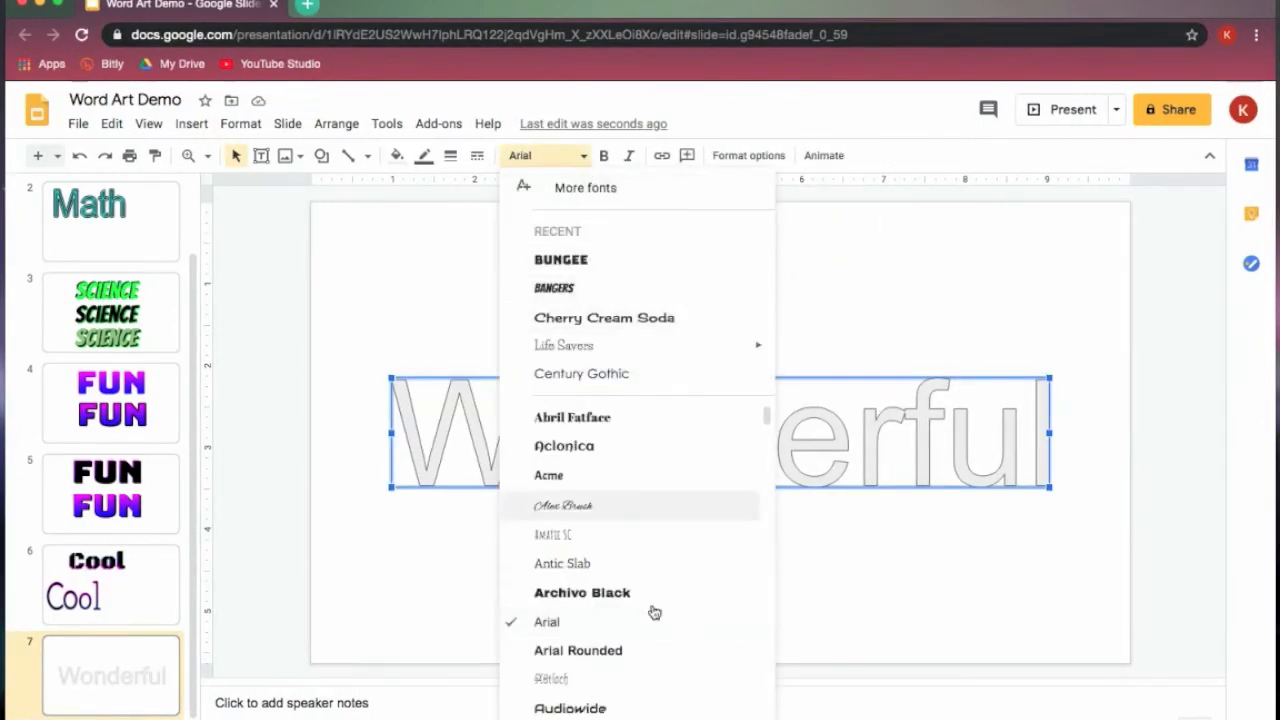
pyautogui.click(620, 651)
pyautogui.moveTo(723, 457); pyautogui.dragTo(682, 331)
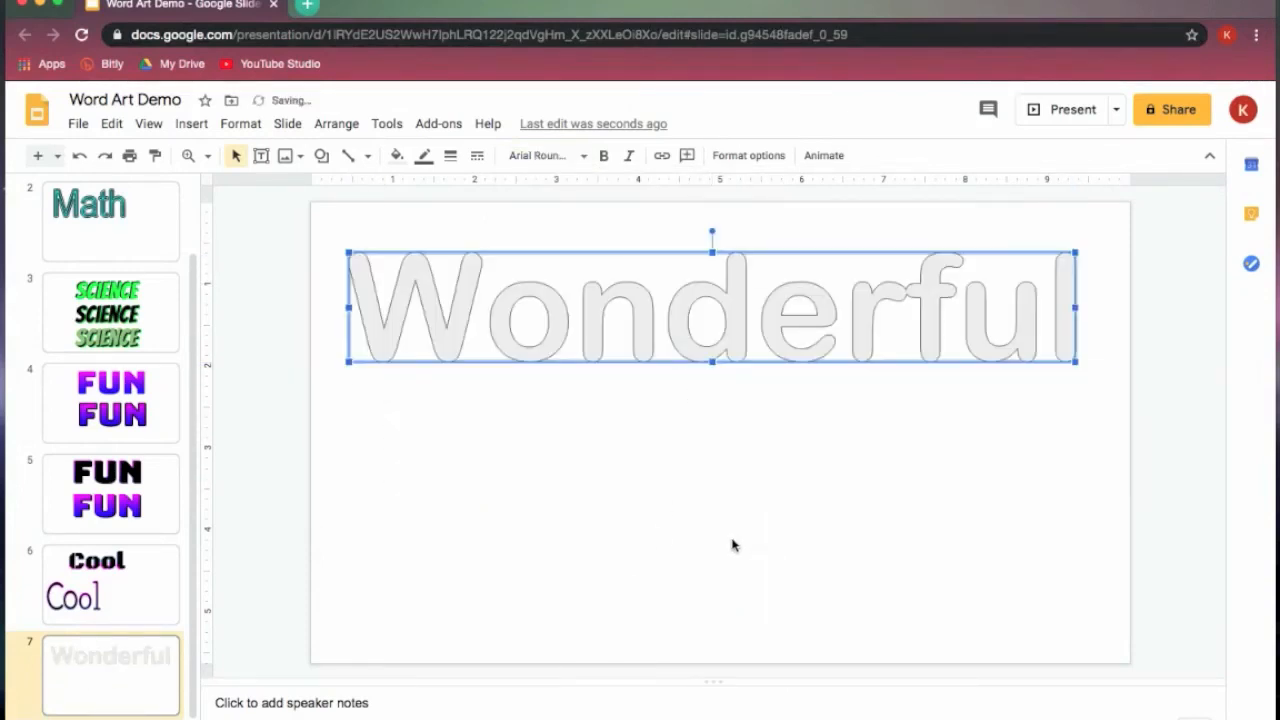
pyautogui.click(424, 160)
pyautogui.click(474, 189)
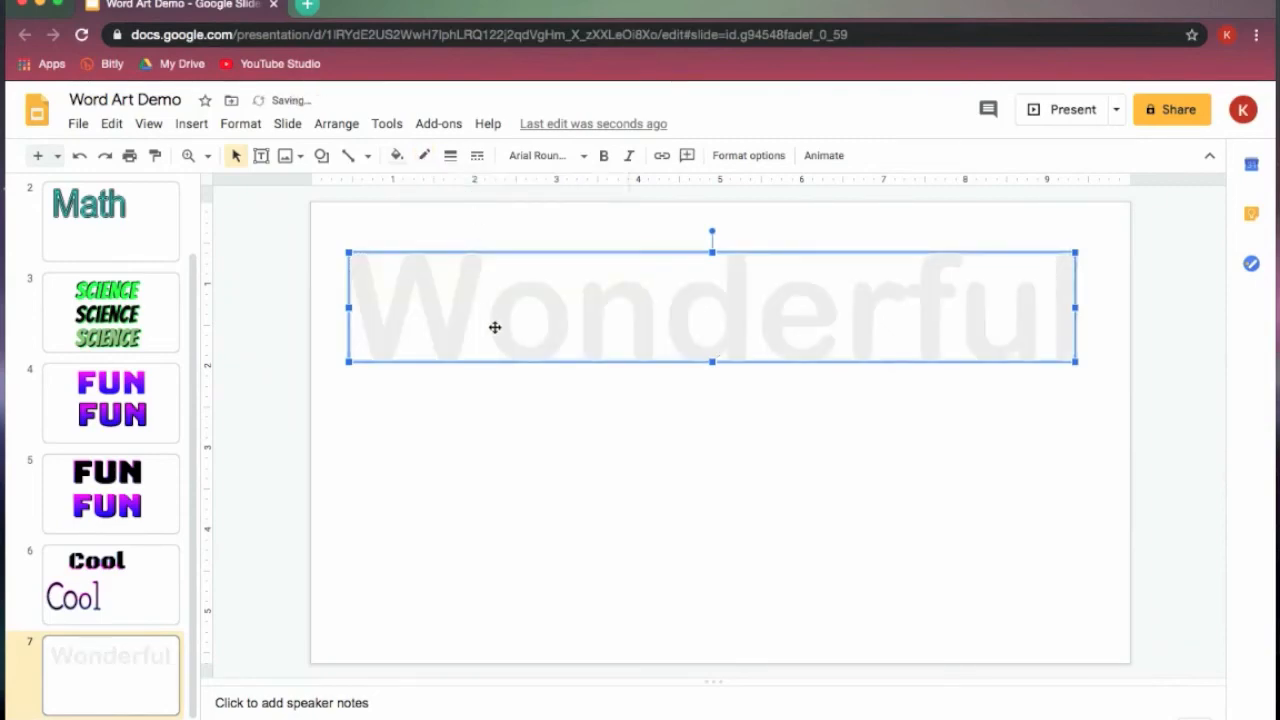
# - Start a custom linear gradient fill for "Wonderful" and add five gradient stops
pyautogui.click(396, 156)
pyautogui.click(527, 191)
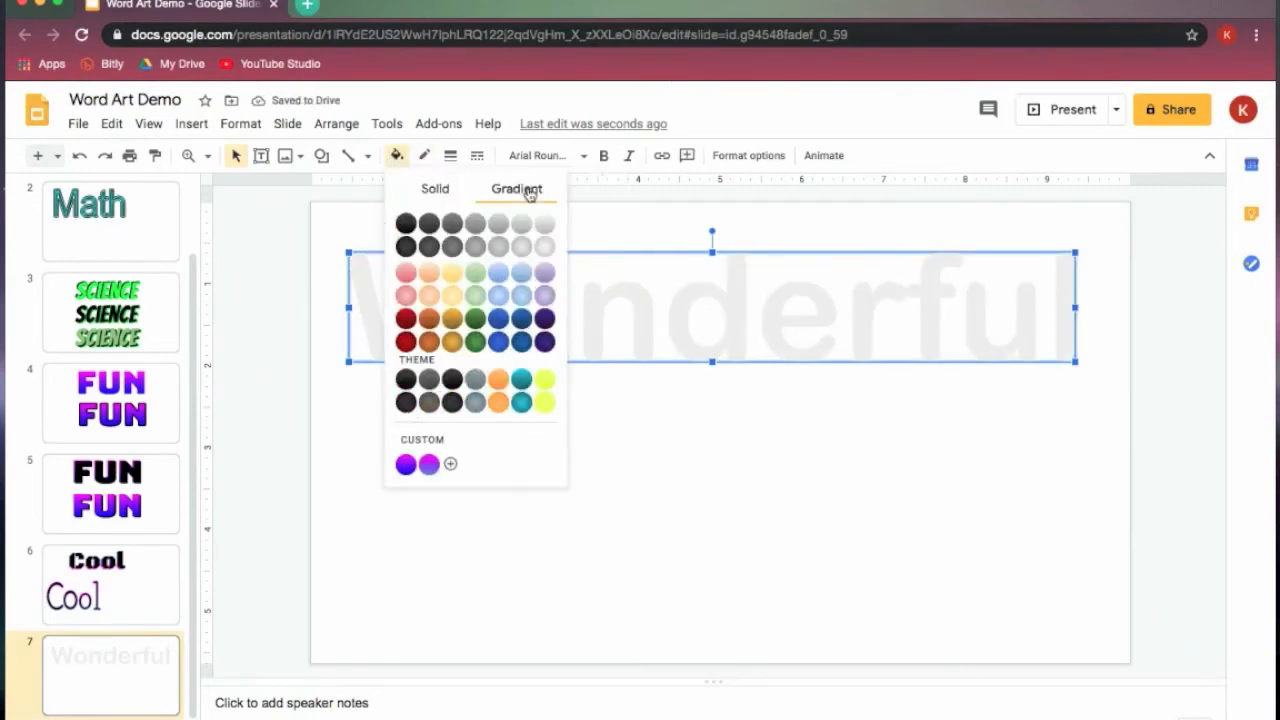
pyautogui.click(450, 463)
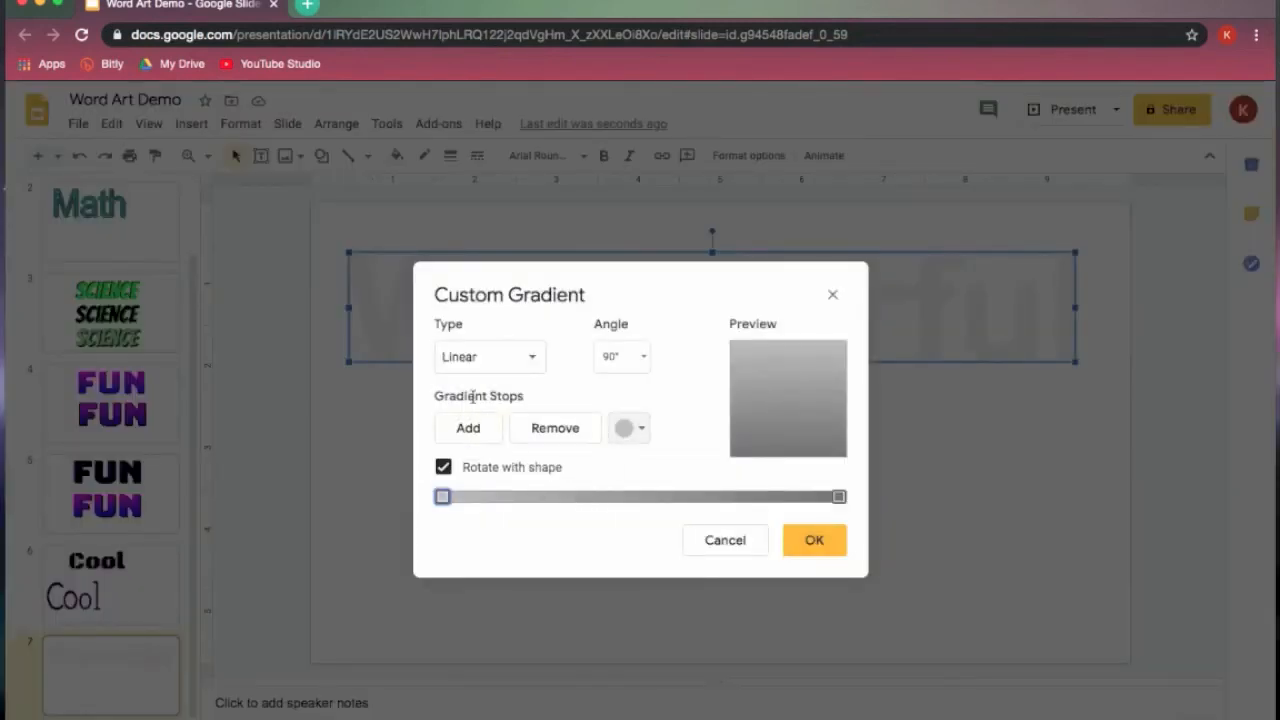
pyautogui.click(468, 430)
pyautogui.click(470, 432)
pyautogui.click(470, 432)
pyautogui.click(470, 432)
pyautogui.click(470, 432)
# - Spread the five added gradient stops along the first two thirds of the gradient bar
pyautogui.moveTo(640, 497); pyautogui.dragTo(477, 497)
pyautogui.moveTo(745, 500); pyautogui.dragTo(505, 500)
pyautogui.moveTo(791, 497); pyautogui.dragTo(562, 503)
pyautogui.moveTo(815, 497); pyautogui.dragTo(640, 503)
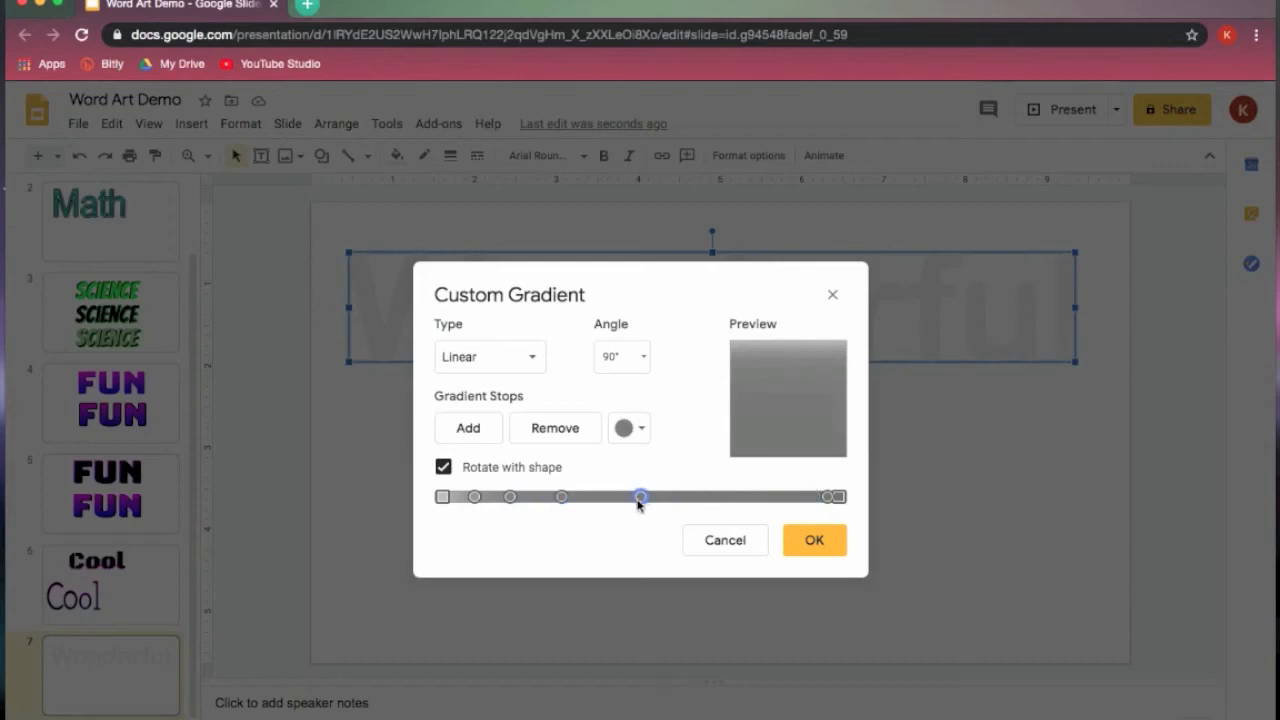
pyautogui.moveTo(830, 500); pyautogui.dragTo(702, 503)
# - Add two more gradient stops and space out the stops in the second half of the gradient bar
pyautogui.click(468, 430)
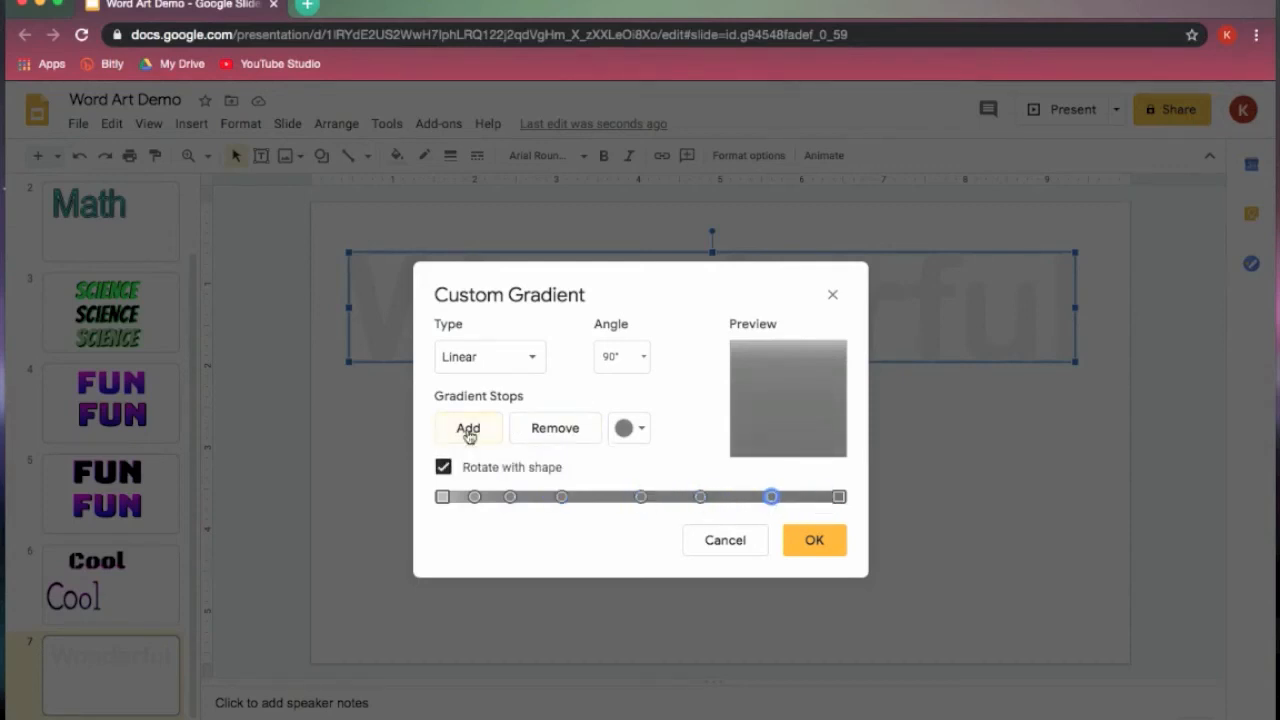
pyautogui.click(468, 430)
pyautogui.moveTo(771, 497); pyautogui.dragTo(757, 503)
pyautogui.moveTo(640, 497); pyautogui.dragTo(804, 505)
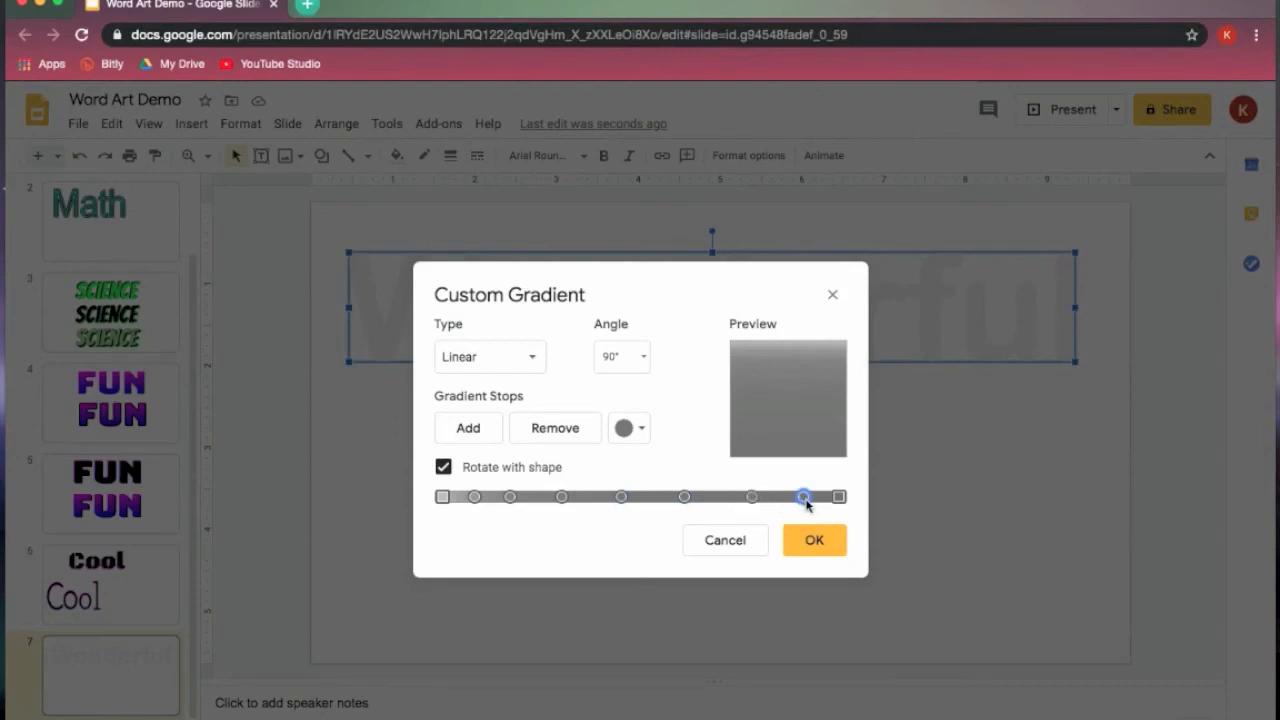
# - Colour the first and second gradient stops red
pyautogui.click(443, 497)
pyautogui.click(643, 428)
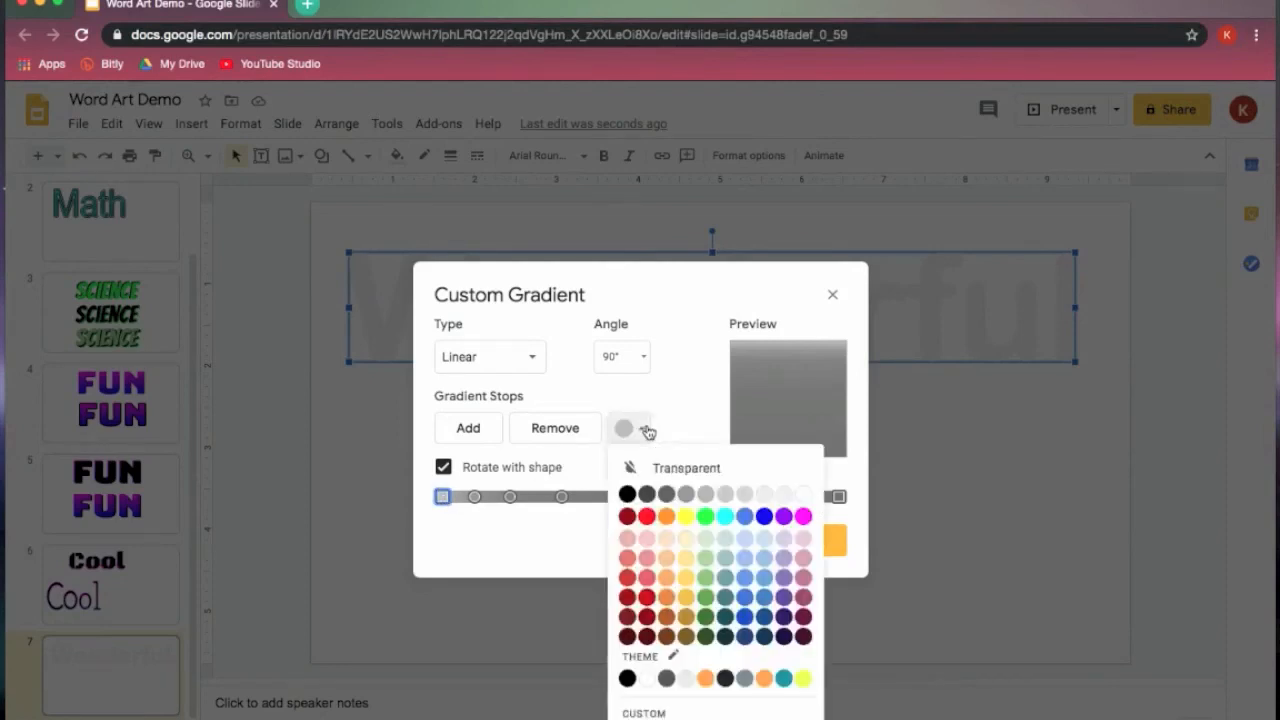
pyautogui.click(646, 516)
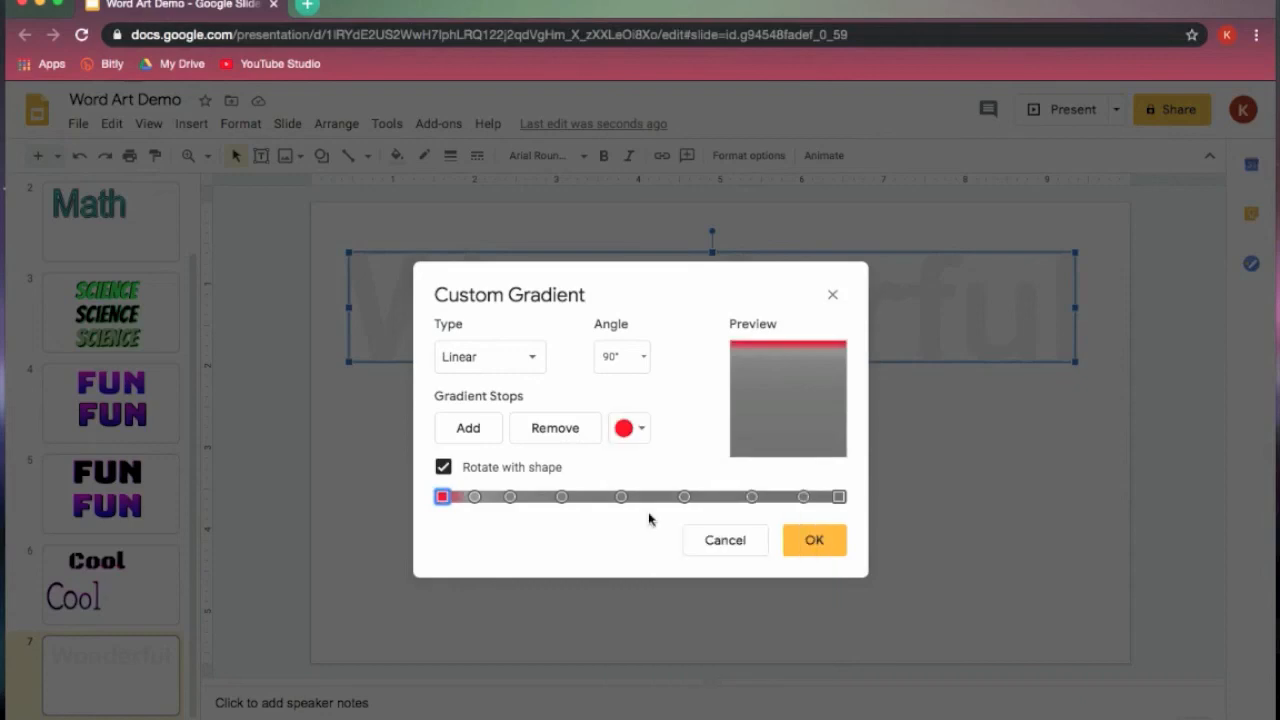
pyautogui.click(474, 497)
pyautogui.click(643, 428)
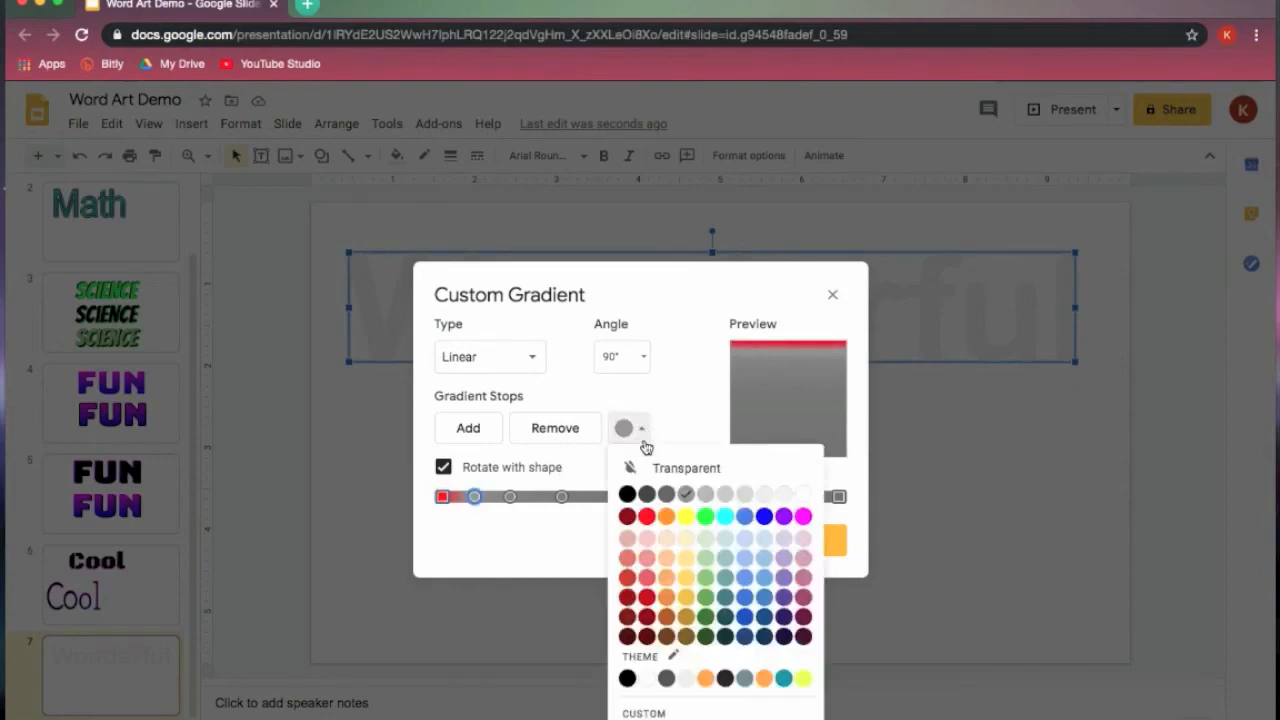
pyautogui.click(646, 516)
# - Colour the third gradient stop orange and the fourth one yellow
pyautogui.click(510, 497)
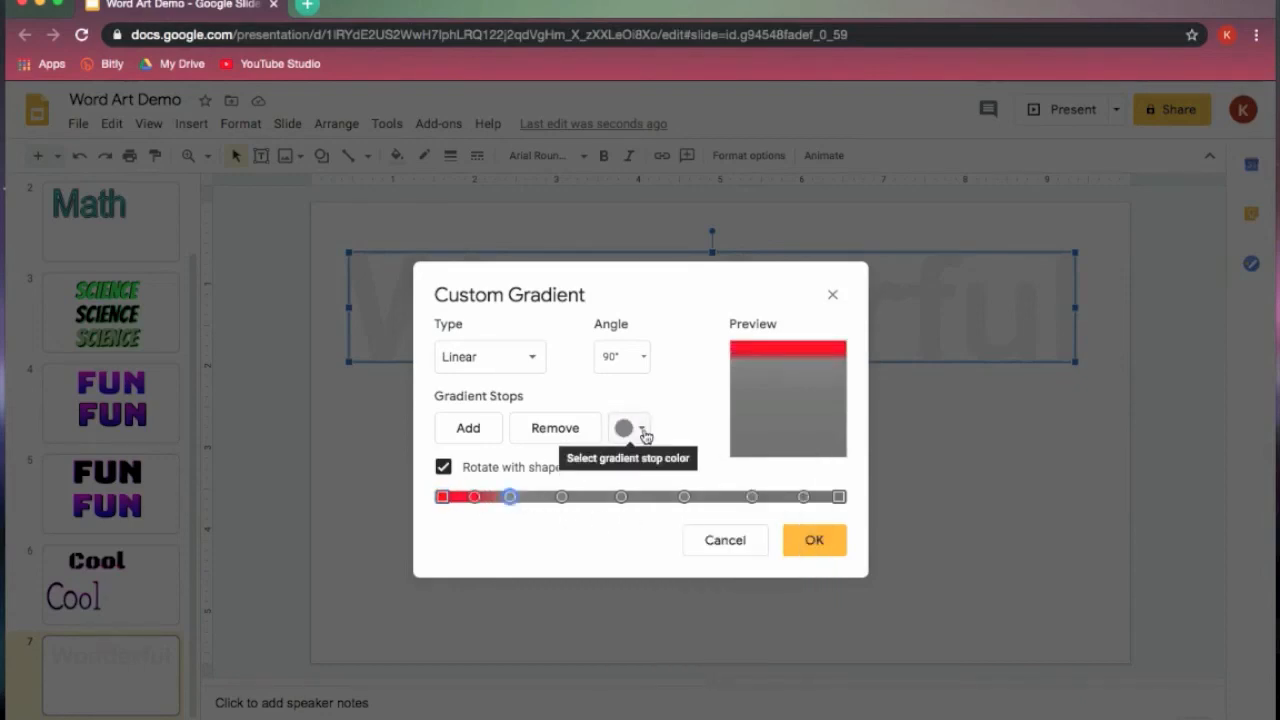
pyautogui.click(643, 428)
pyautogui.click(663, 516)
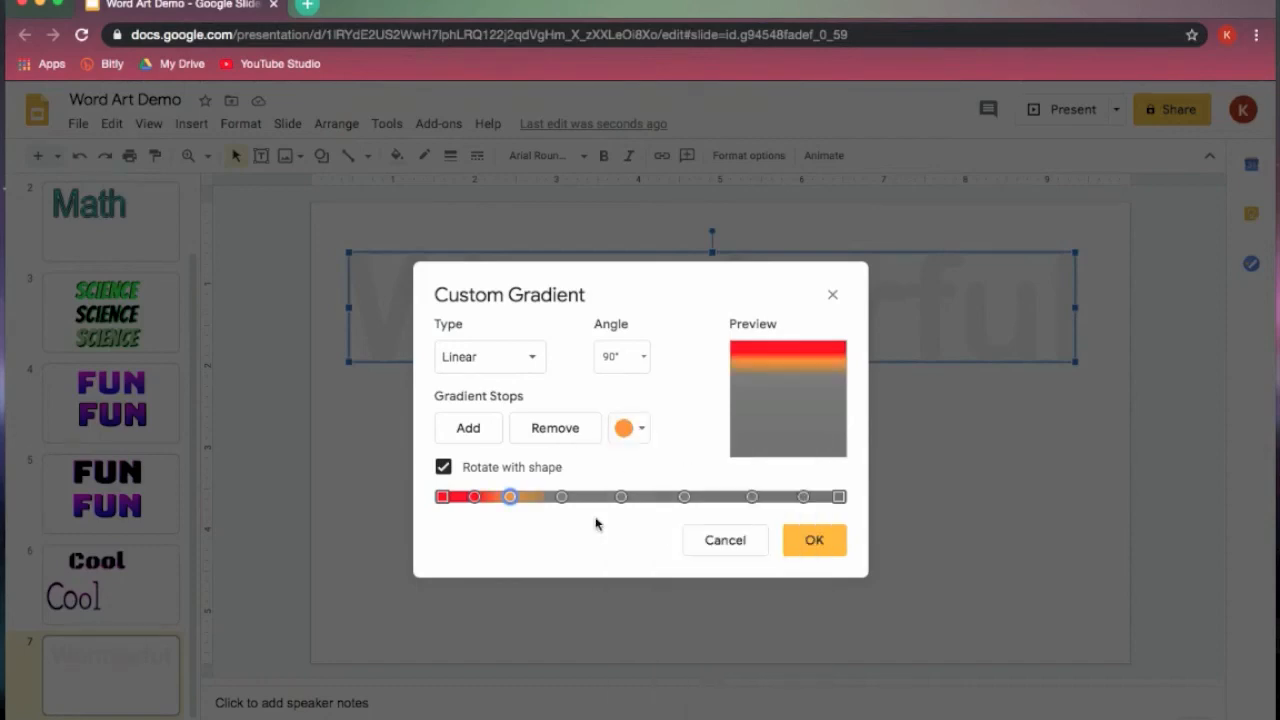
pyautogui.click(562, 497)
pyautogui.click(643, 428)
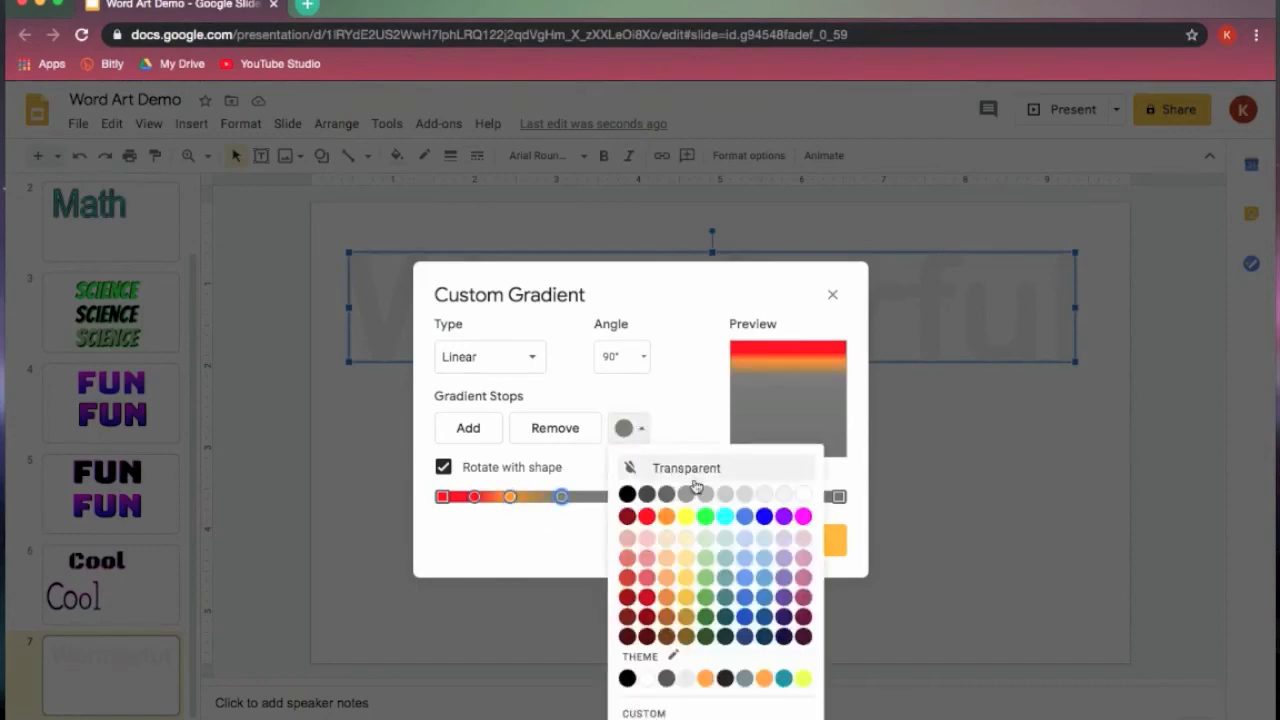
pyautogui.click(680, 516)
# - Colour the fifth gradient stop green and the sixth one blue
pyautogui.click(621, 497)
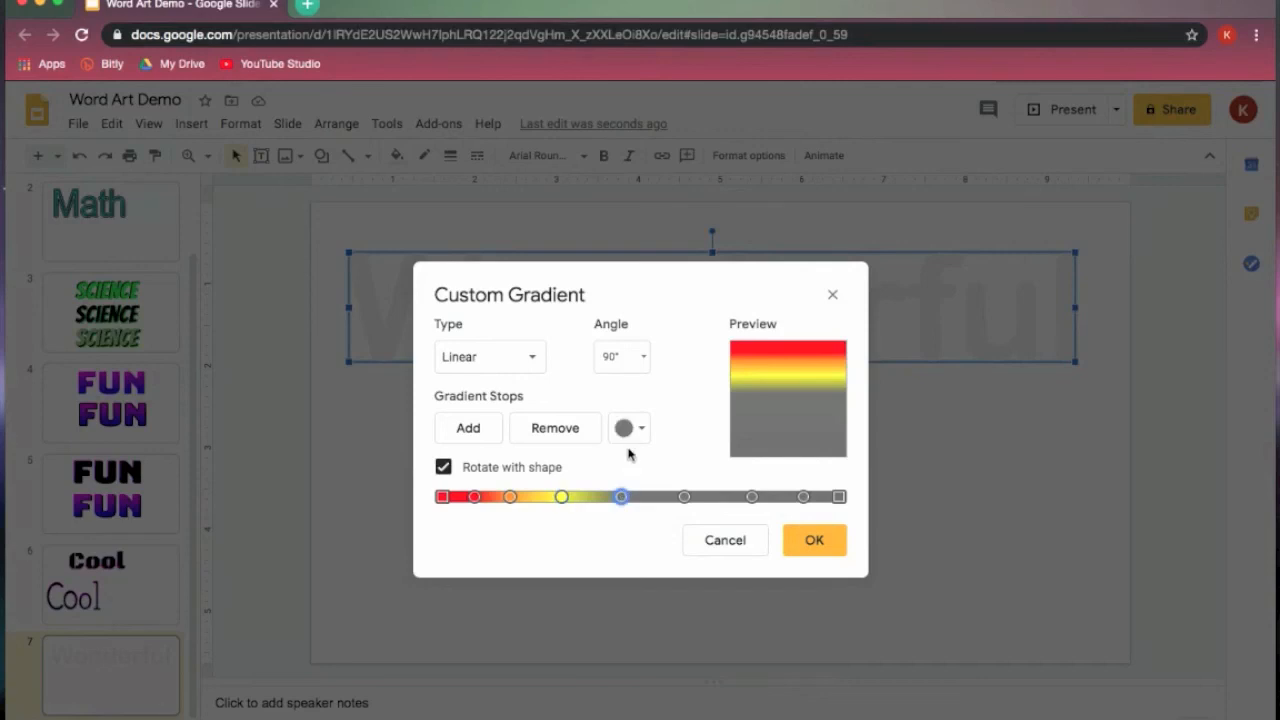
pyautogui.click(643, 428)
pyautogui.click(705, 516)
pyautogui.click(686, 497)
pyautogui.click(643, 428)
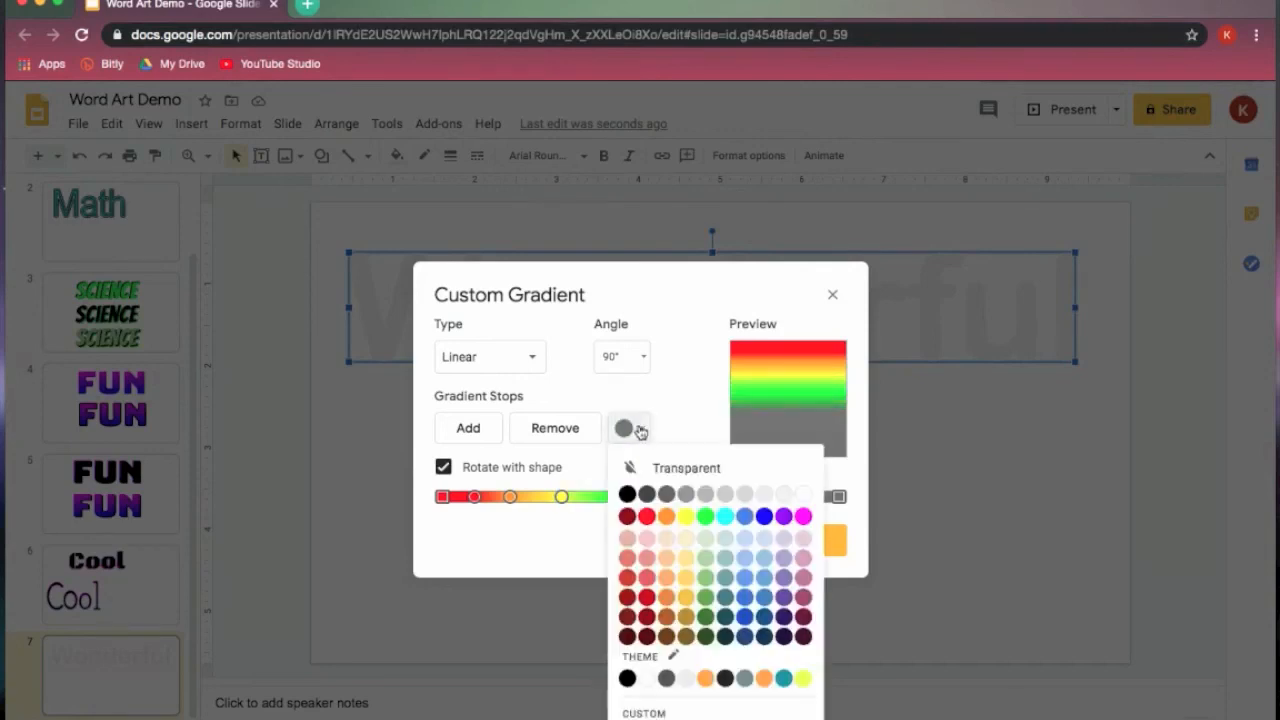
pyautogui.click(765, 517)
# - Colour the seventh gradient stop purple and the eighth one magenta
pyautogui.click(752, 497)
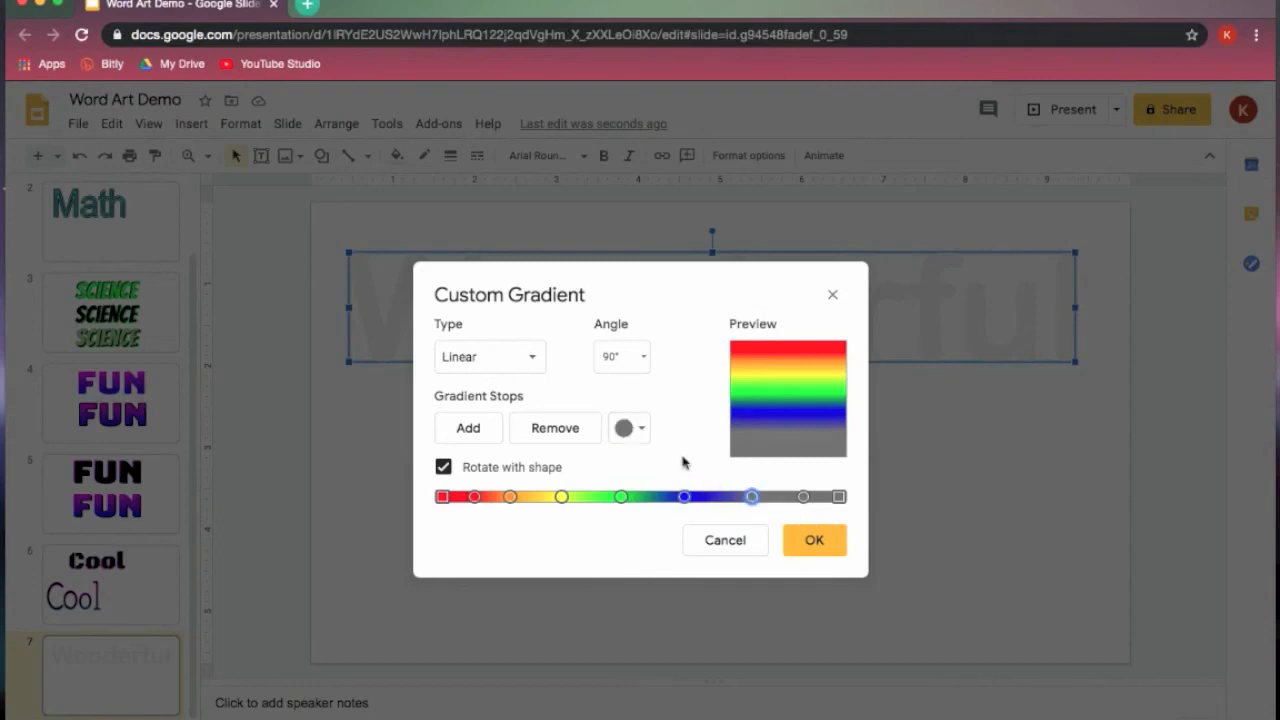
pyautogui.click(643, 428)
pyautogui.click(783, 517)
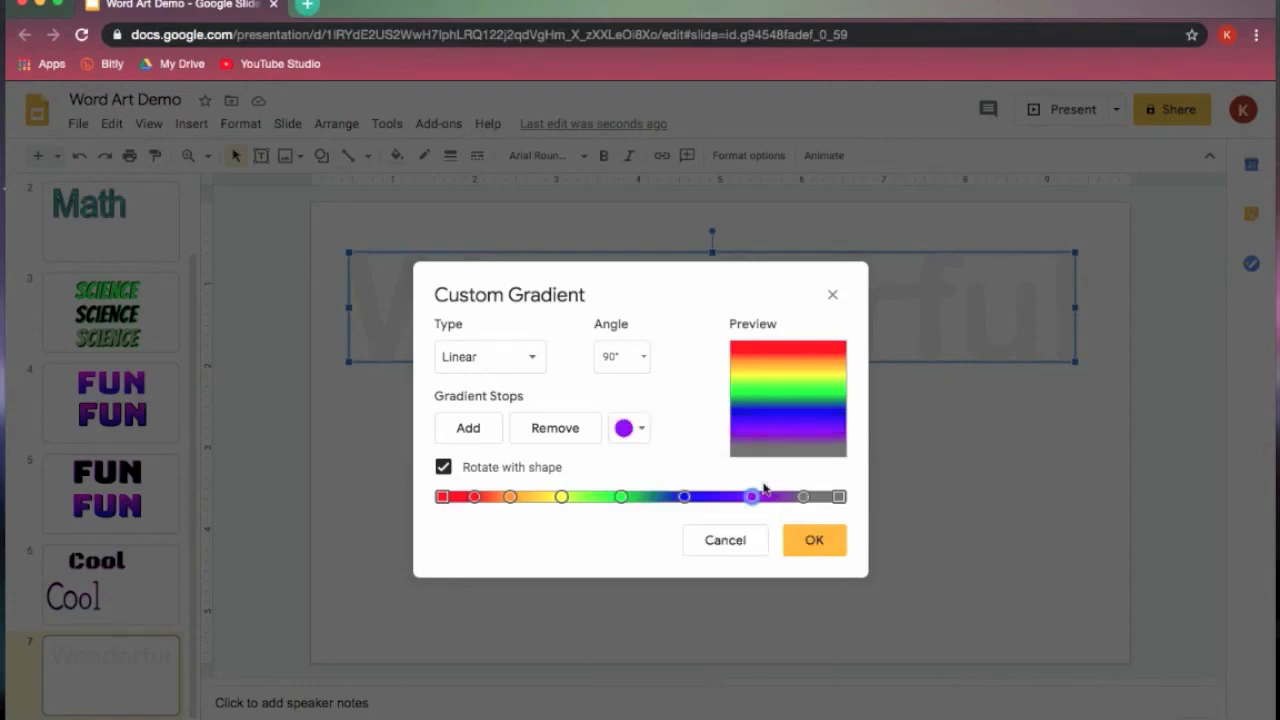
pyautogui.click(804, 497)
pyautogui.click(643, 428)
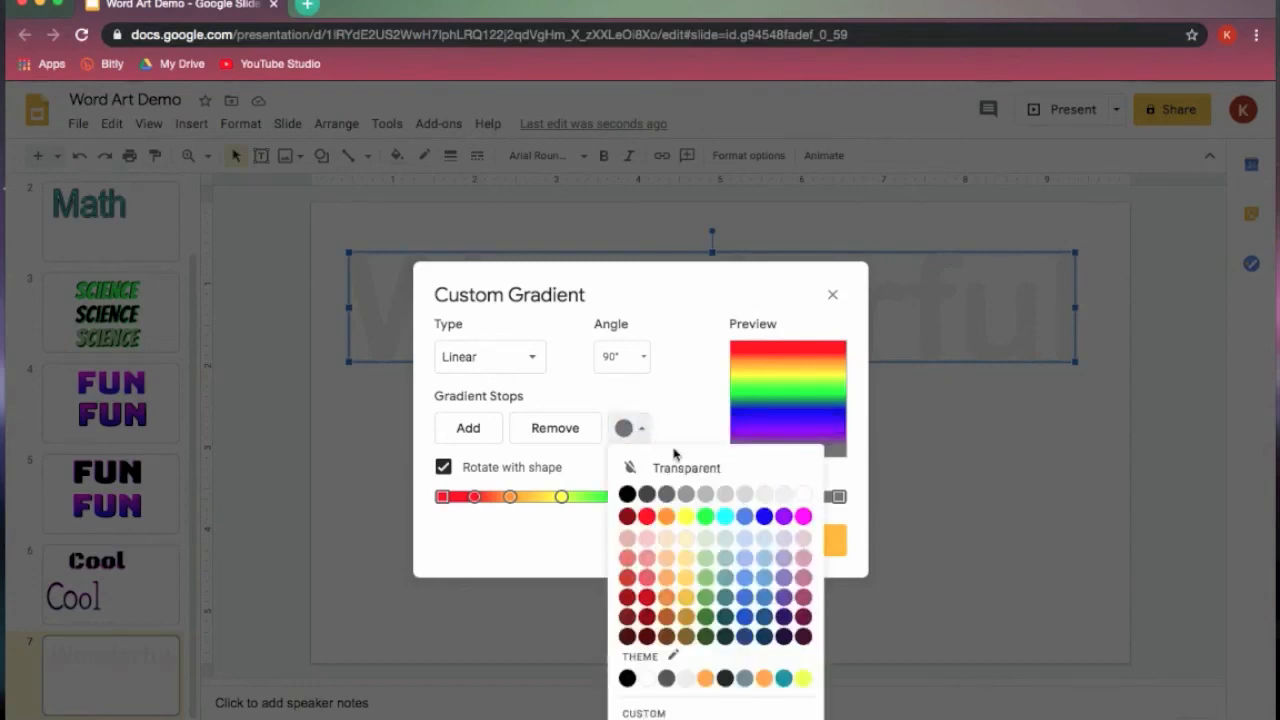
pyautogui.click(801, 517)
# - Colour the last gradient stop magenta and apply the rainbow gradient to "Wonderful"
pyautogui.click(839, 498)
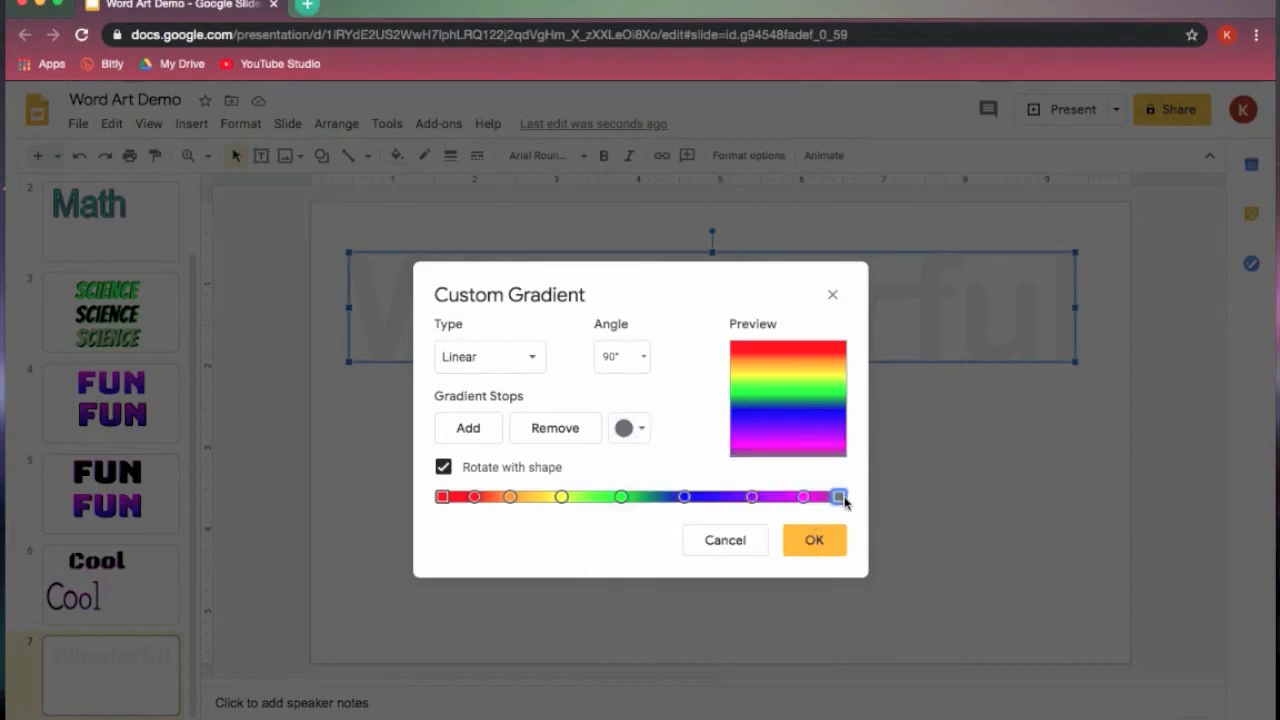
pyautogui.click(643, 428)
pyautogui.click(805, 517)
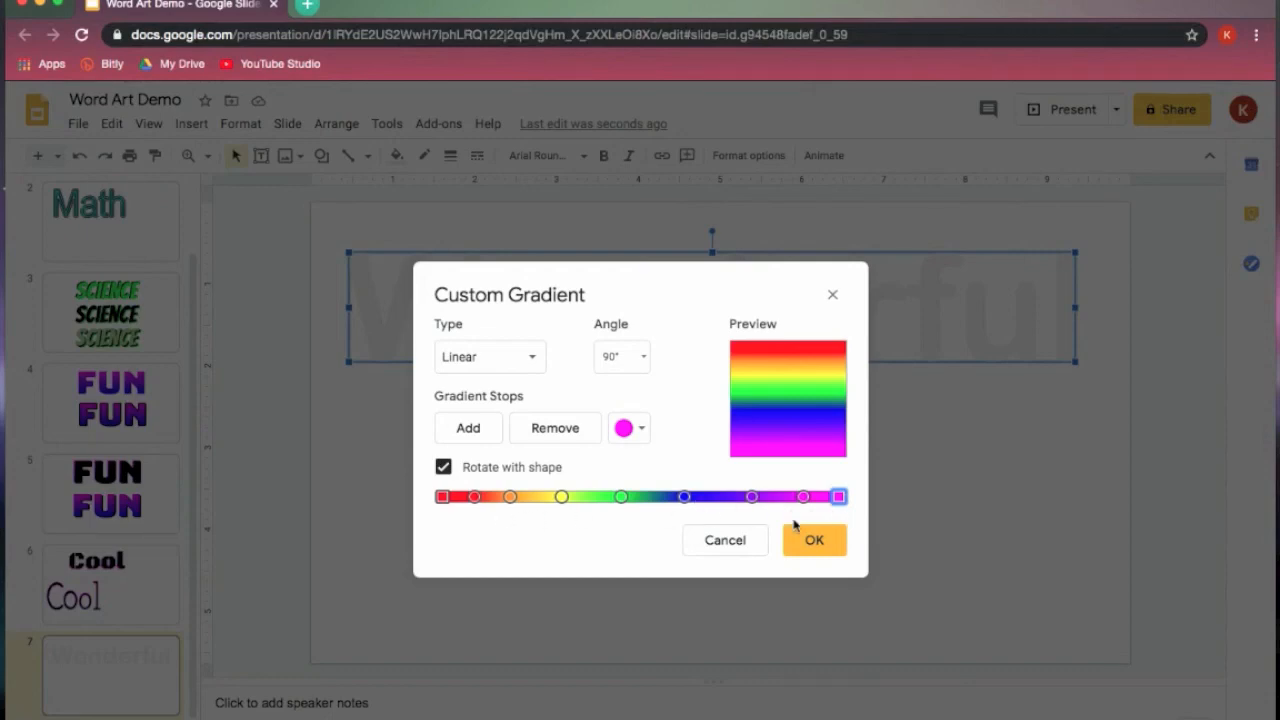
pyautogui.click(814, 543)
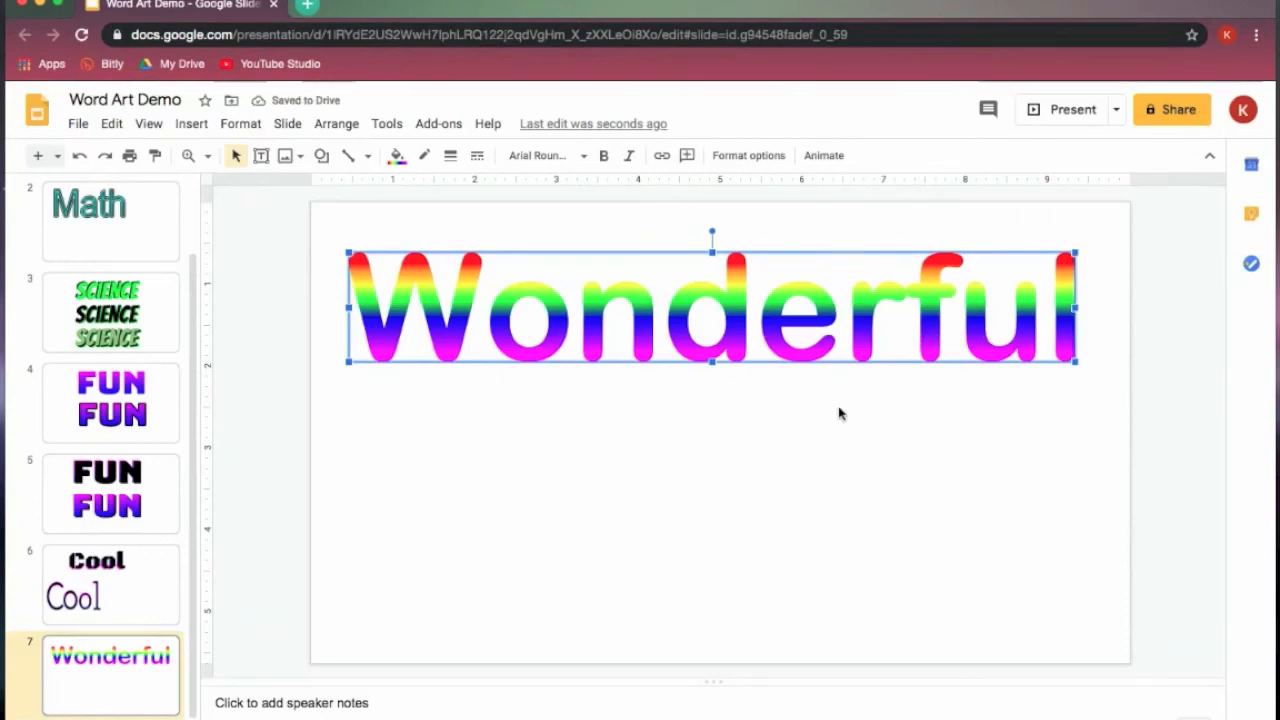
# - Set the angle of the custom rainbow gradient on "Wonderful" to 0° so the colours run across the word
pyautogui.click(396, 158)
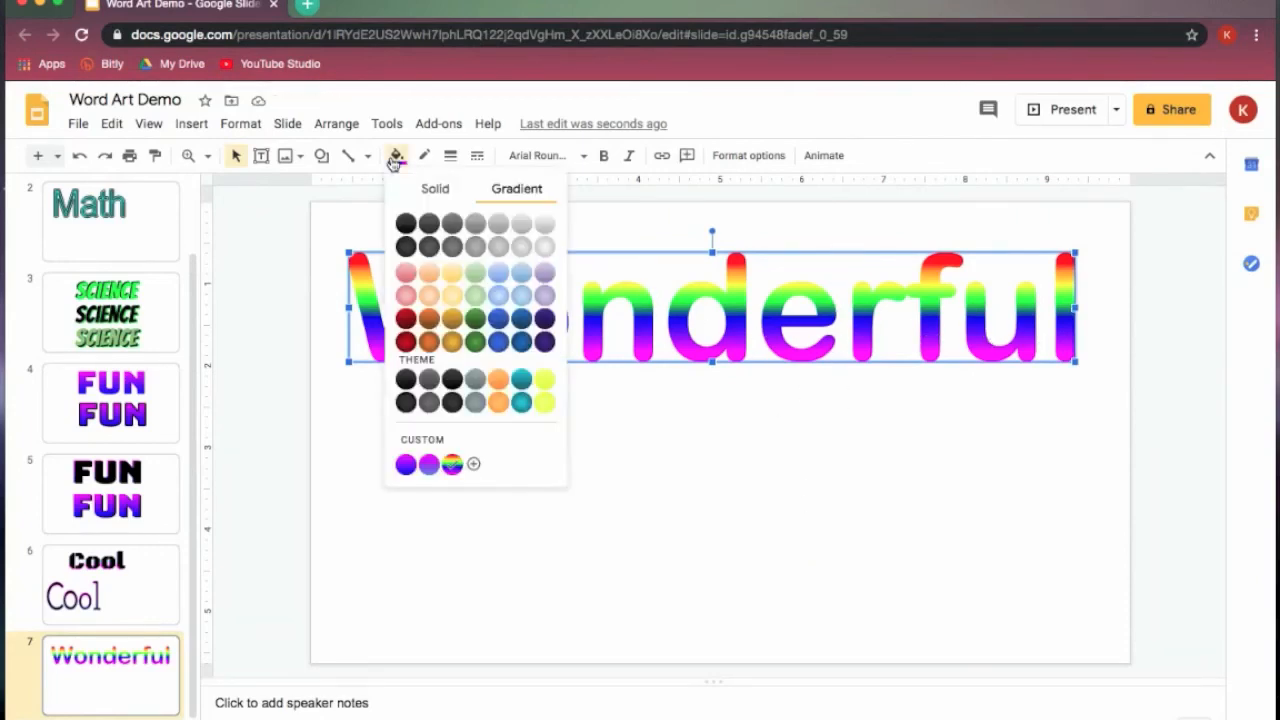
pyautogui.click(473, 464)
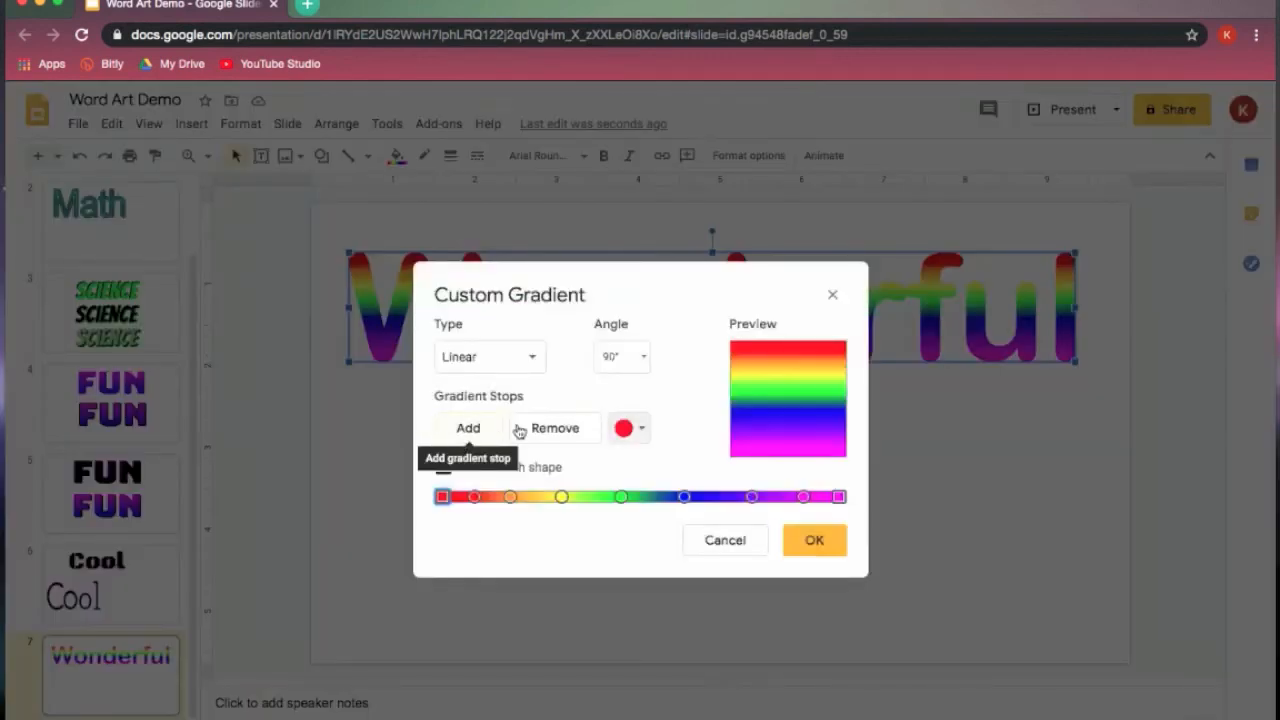
pyautogui.click(643, 360)
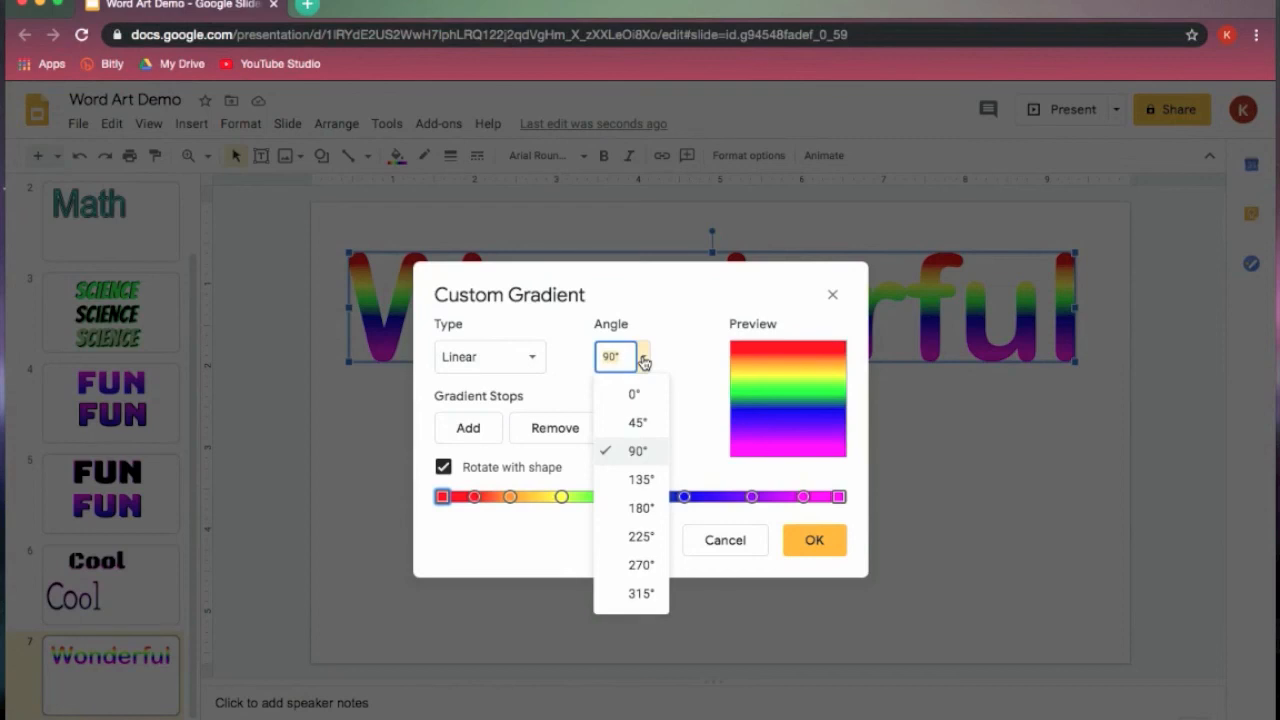
pyautogui.click(645, 508)
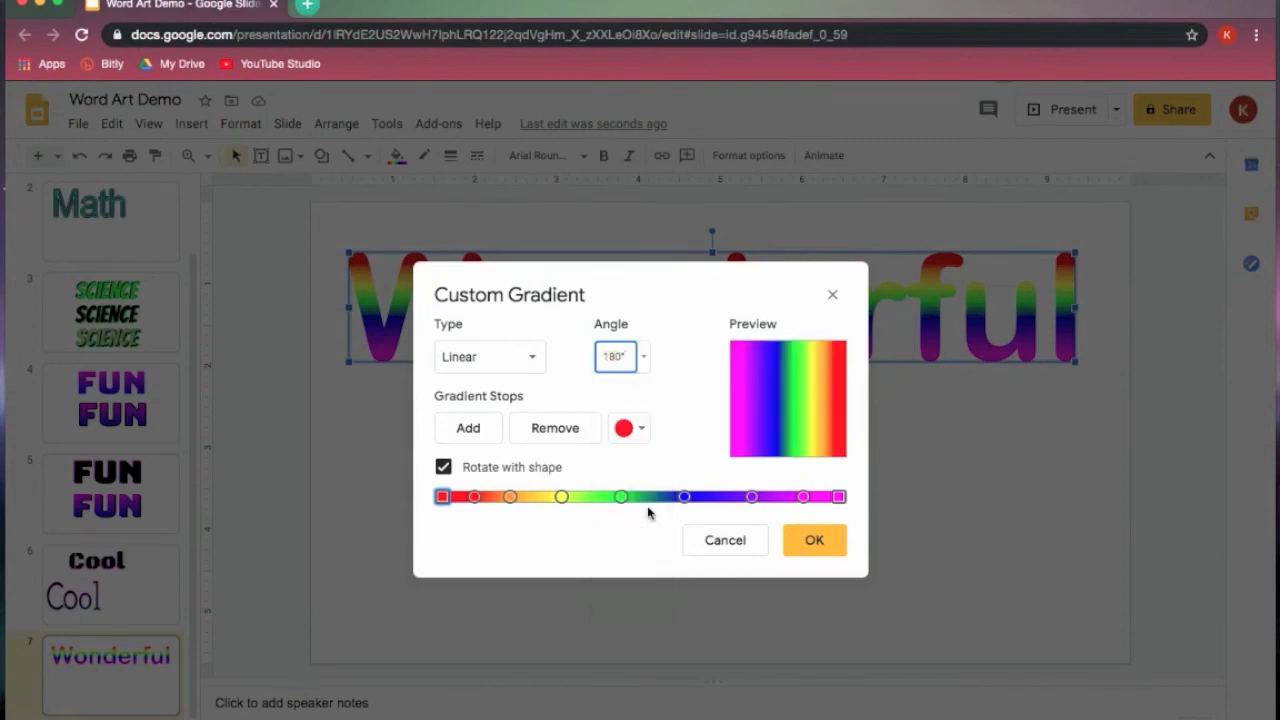
pyautogui.click(644, 358)
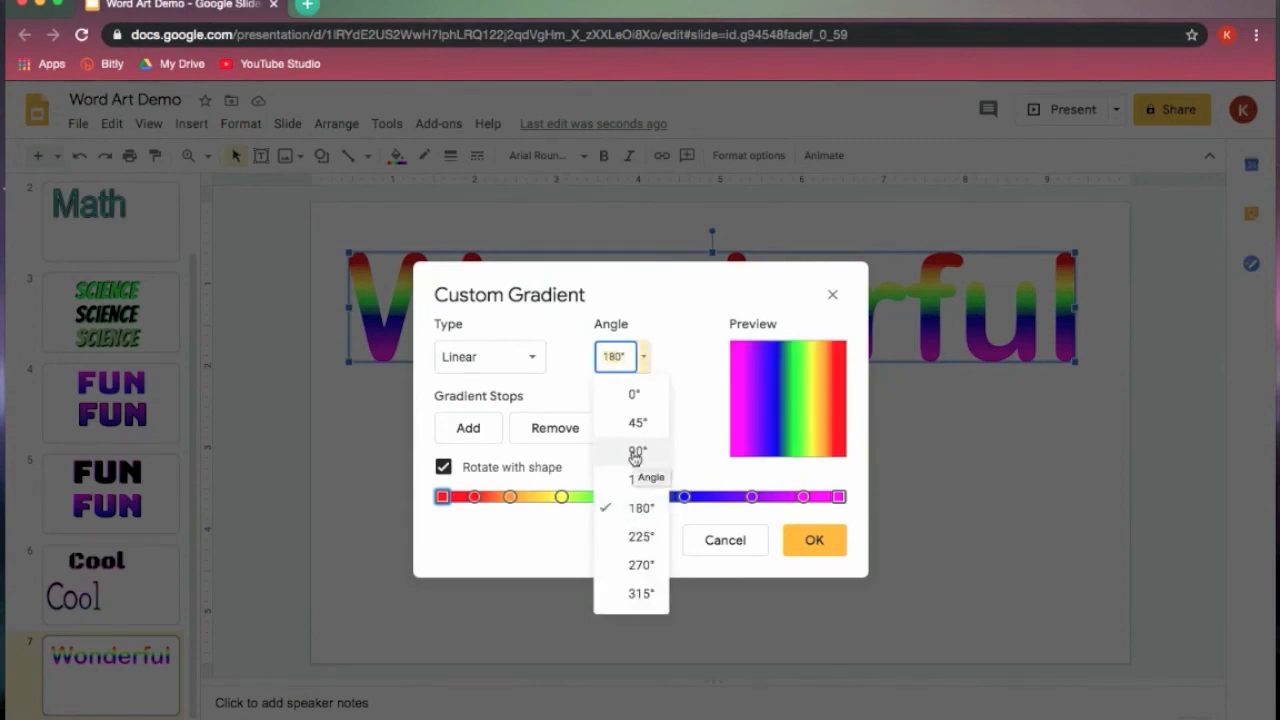
pyautogui.click(636, 397)
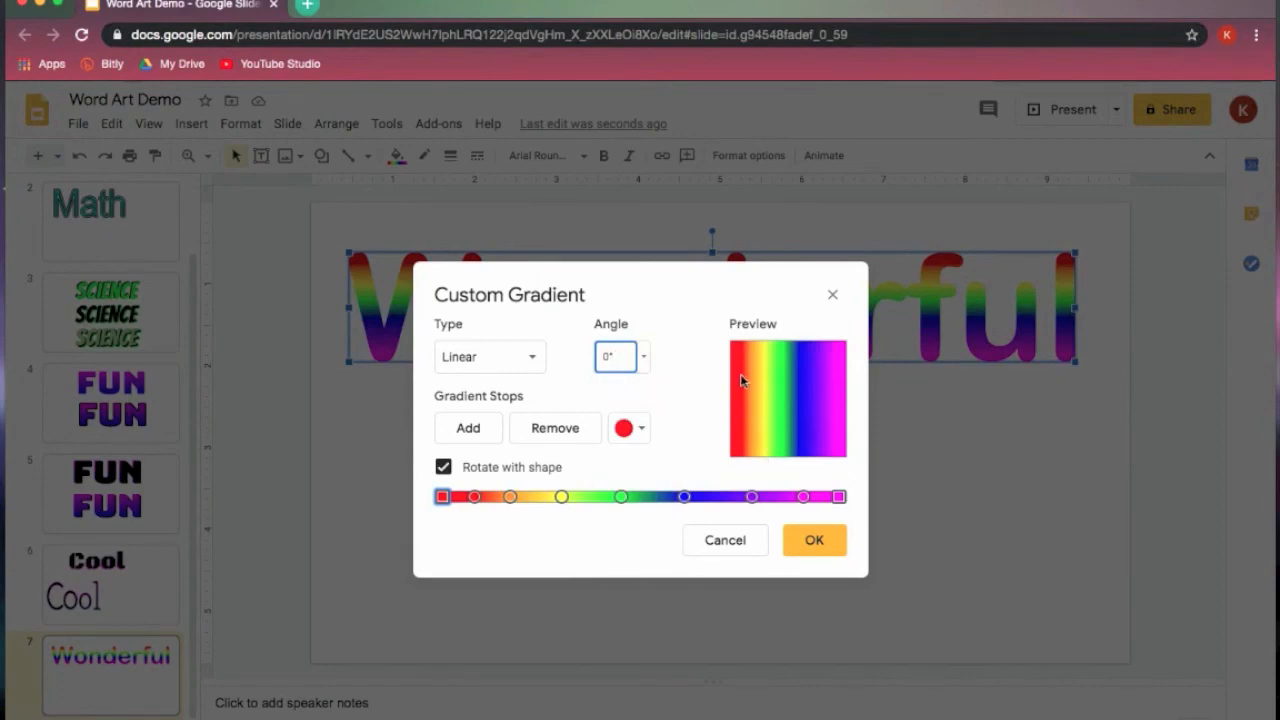
pyautogui.click(821, 549)
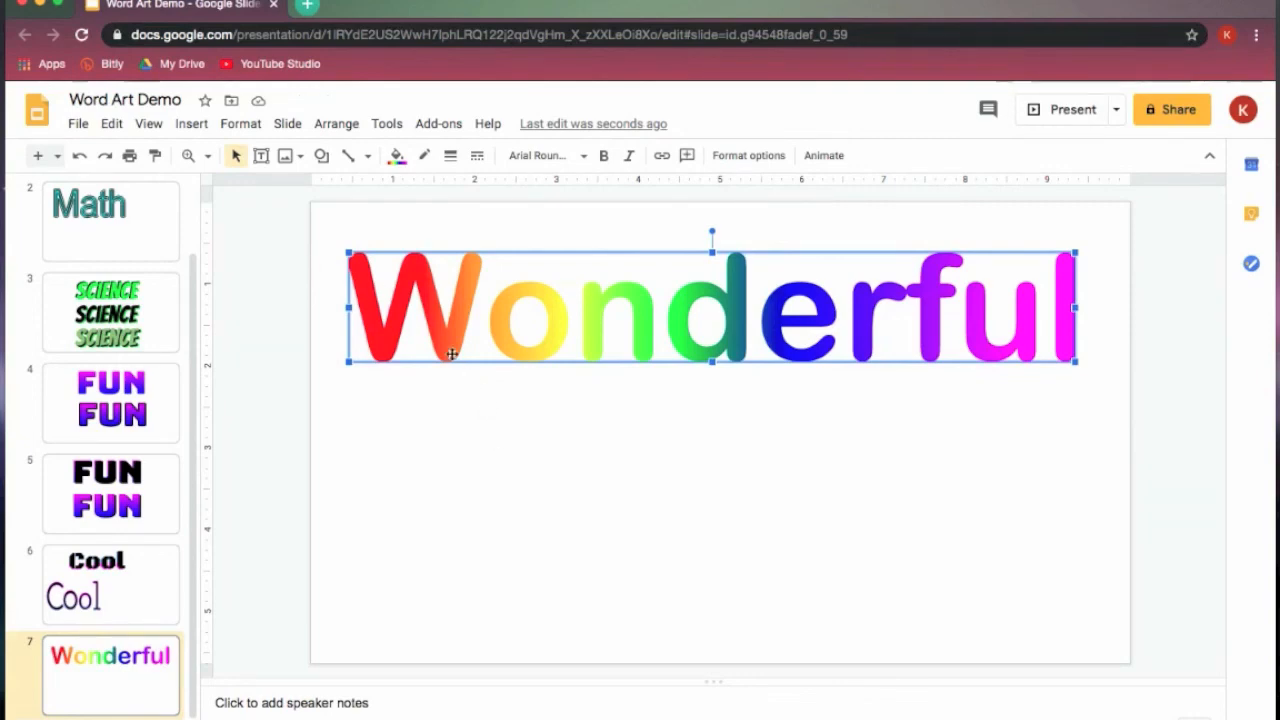
# - Duplicate the rainbow "Wonderful" and make the duplicate's fill transparent
pyautogui.hotkey('ctrl', 'd')
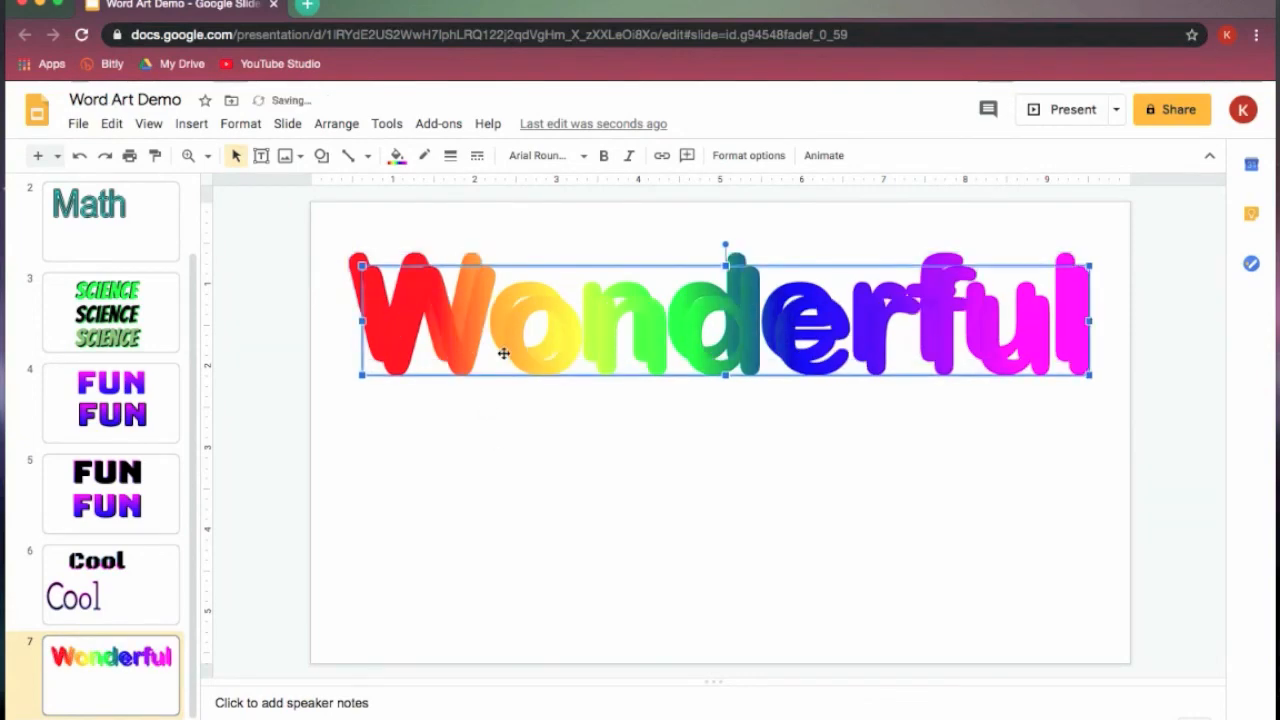
pyautogui.click(396, 157)
pyautogui.click(431, 189)
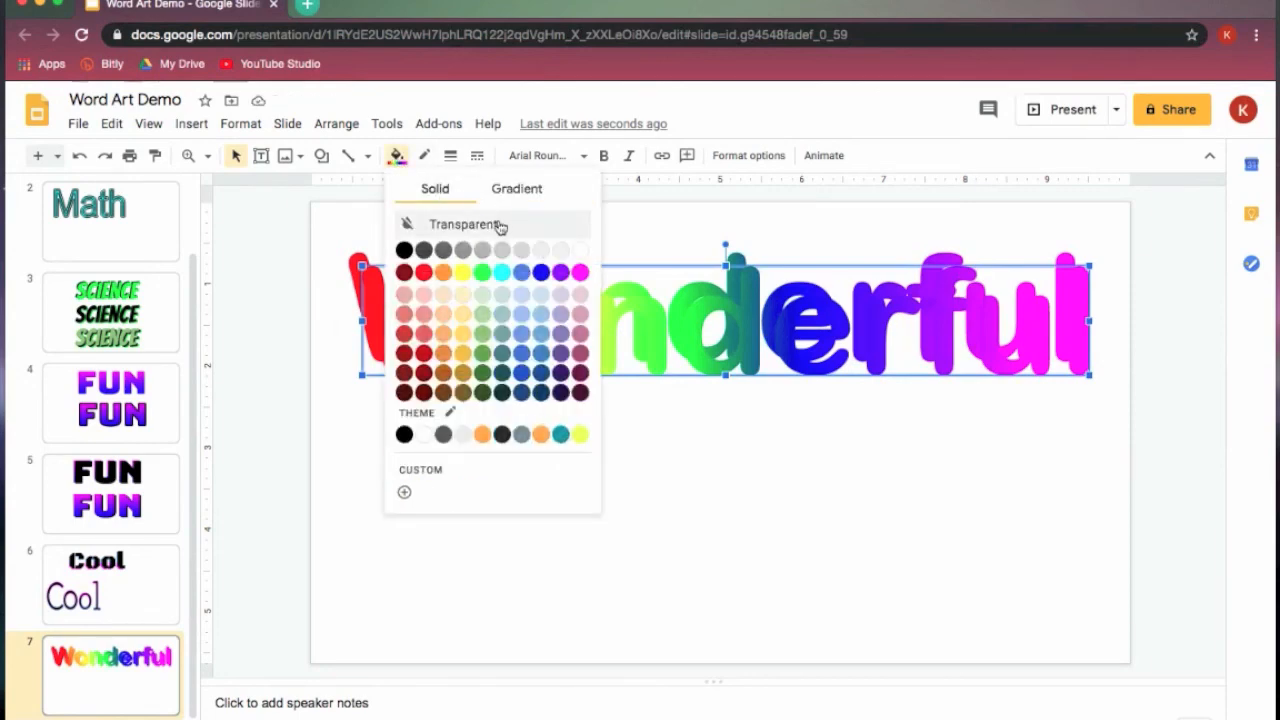
pyautogui.click(500, 225)
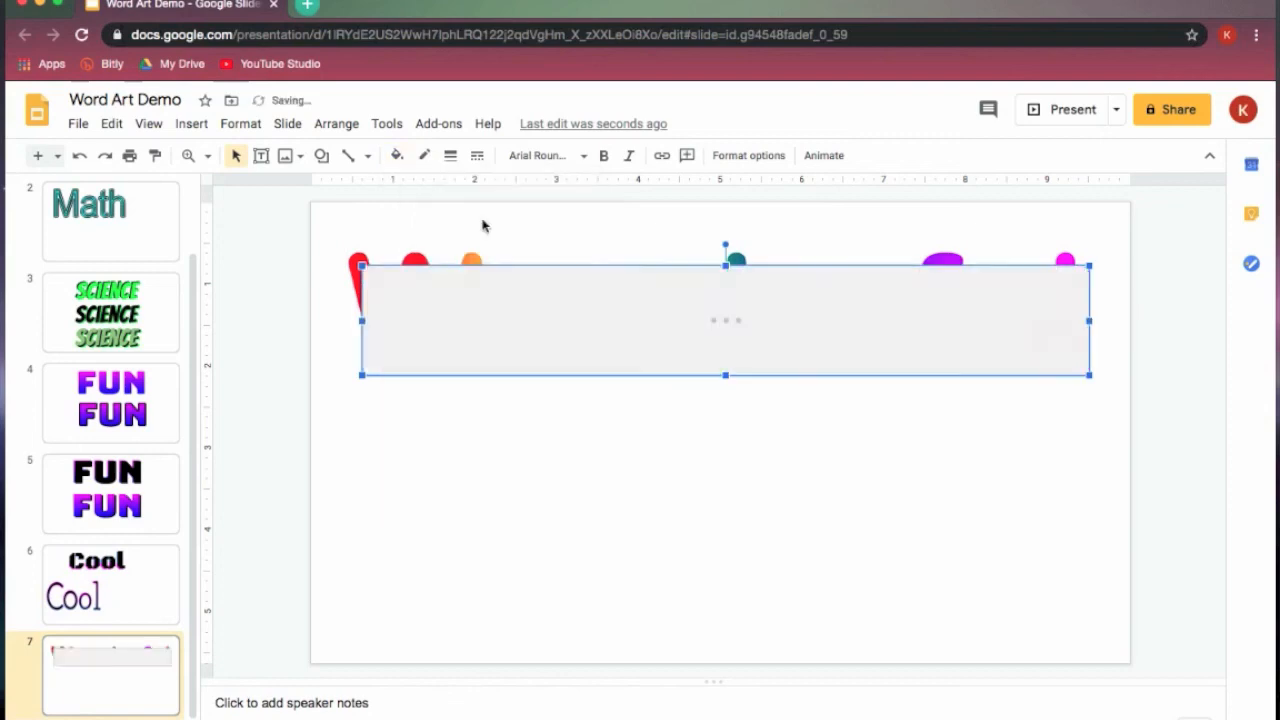
# - Give the transparent duplicate a black border and make it slightly thicker than the default line
pyautogui.click(425, 157)
pyautogui.click(430, 217)
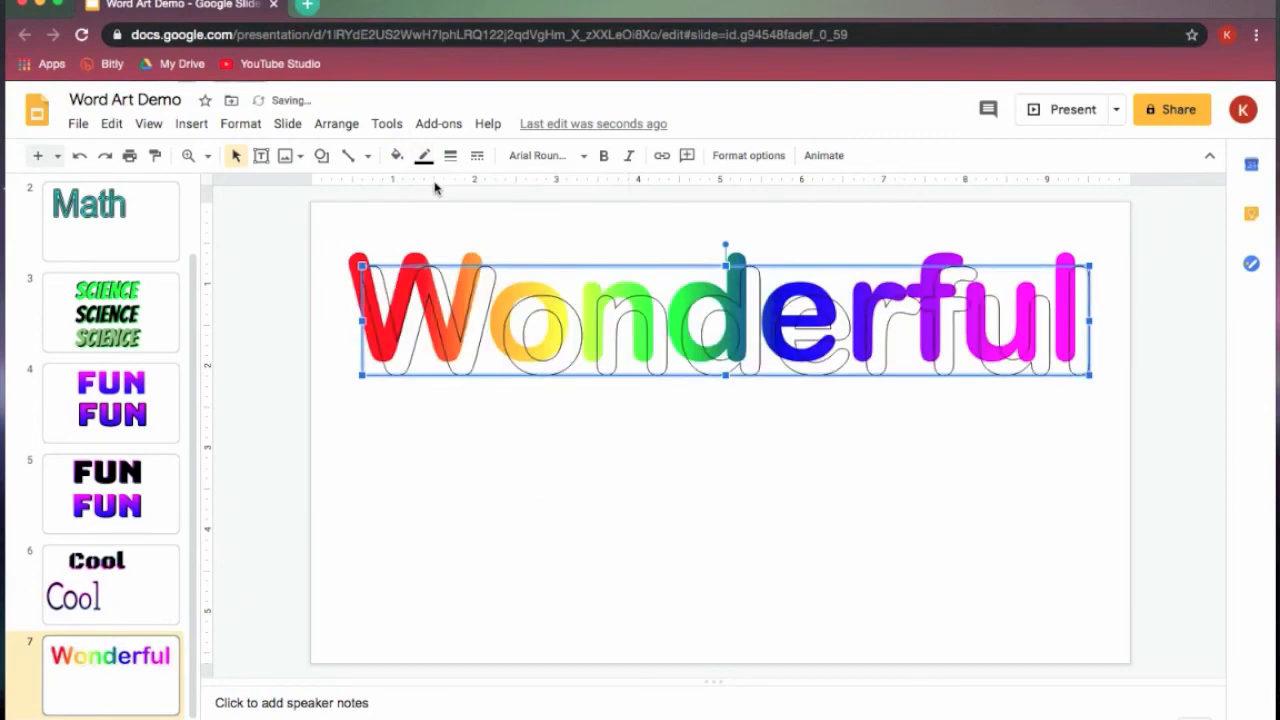
pyautogui.click(450, 160)
pyautogui.click(489, 242)
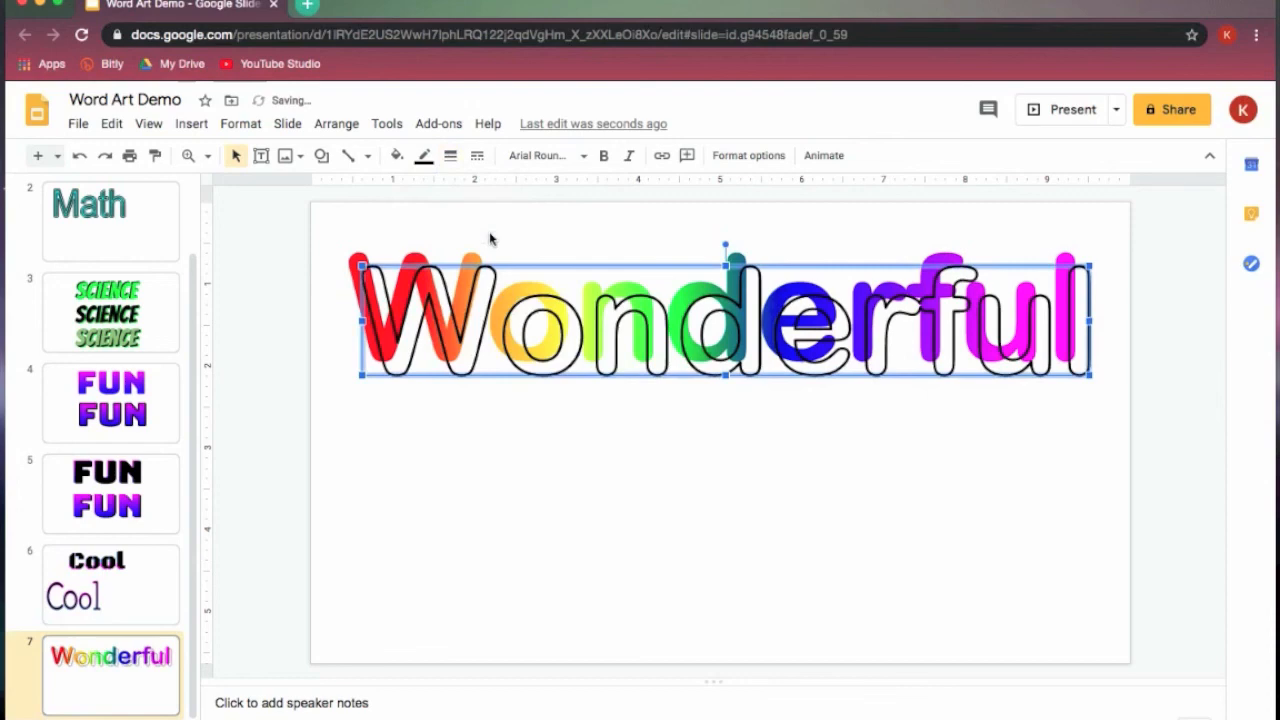
pyautogui.click(451, 157)
pyautogui.click(450, 214)
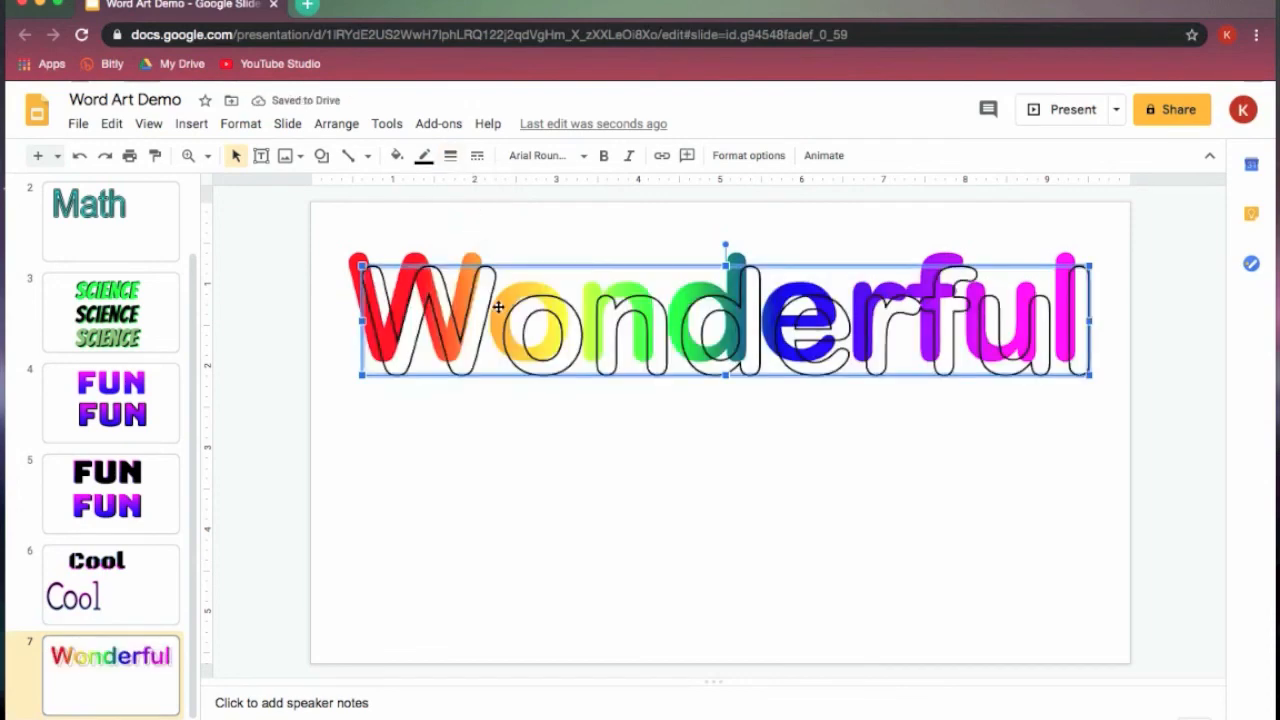
# - Nudge the black outline over the rainbow "Wonderful", leaving it offset slightly to the left of the coloured letters
pyautogui.press('Up')
pyautogui.press('Up')
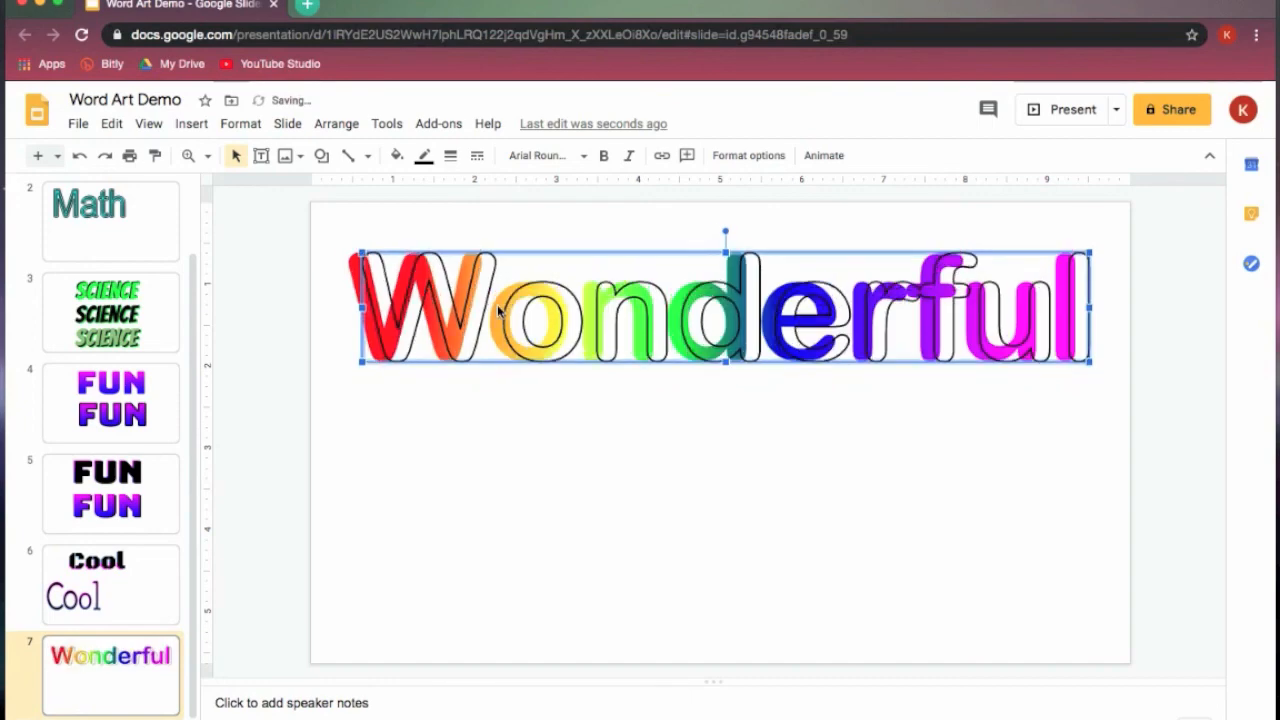
pyautogui.press('Left')
pyautogui.press('Left')
pyautogui.press('Left')
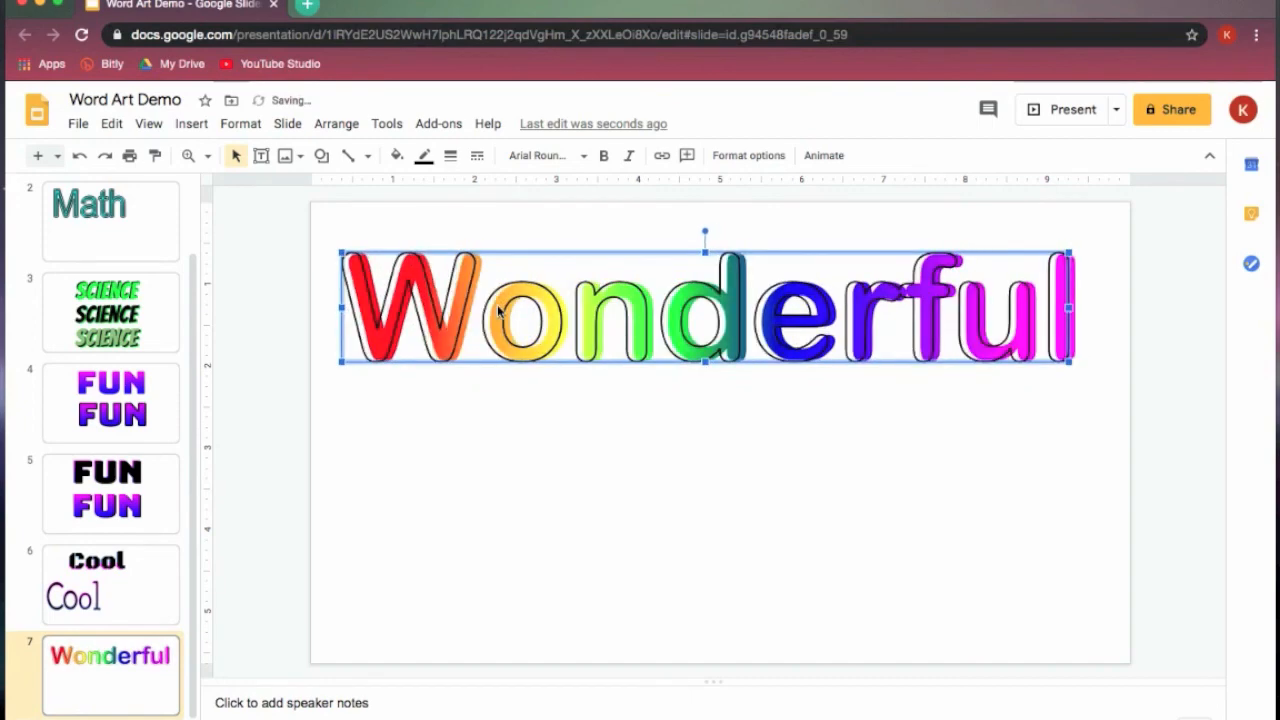
pyautogui.hotkey('shift', 'Right')
pyautogui.hotkey('shift', 'Right')
pyautogui.hotkey('shift', 'Down')
pyautogui.hotkey('shift', 'Right')
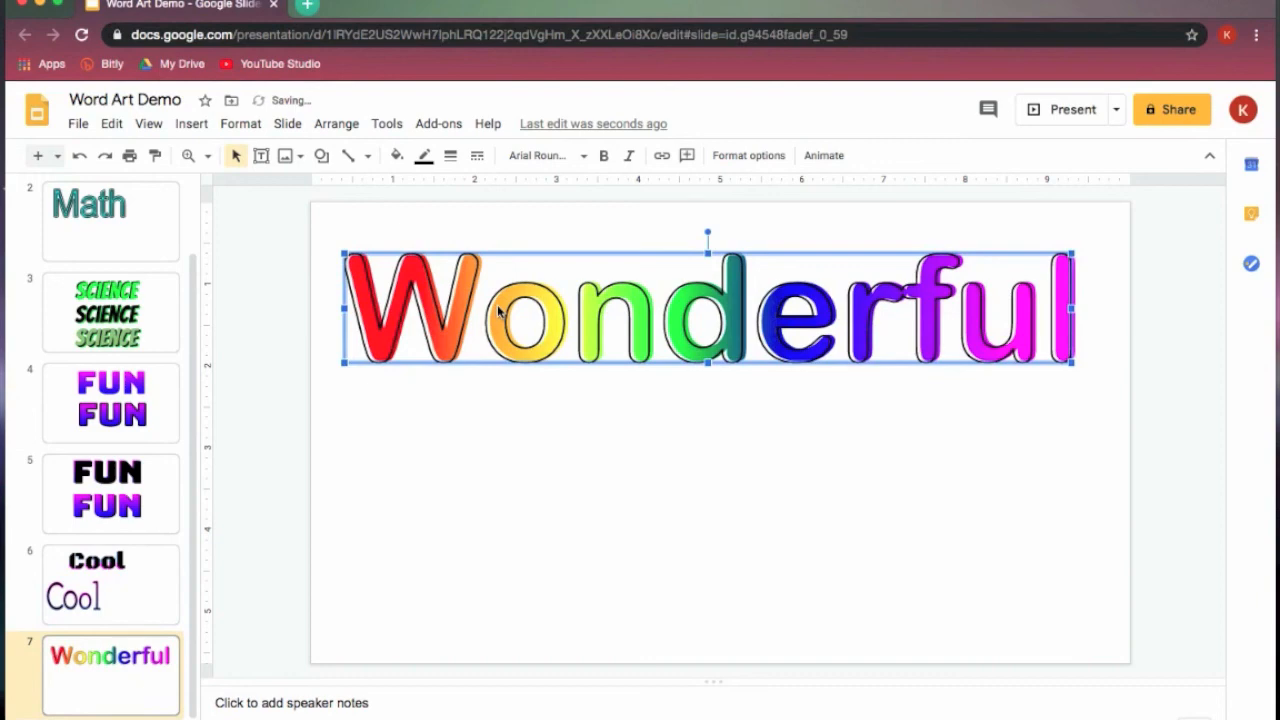
pyautogui.click(746, 516)
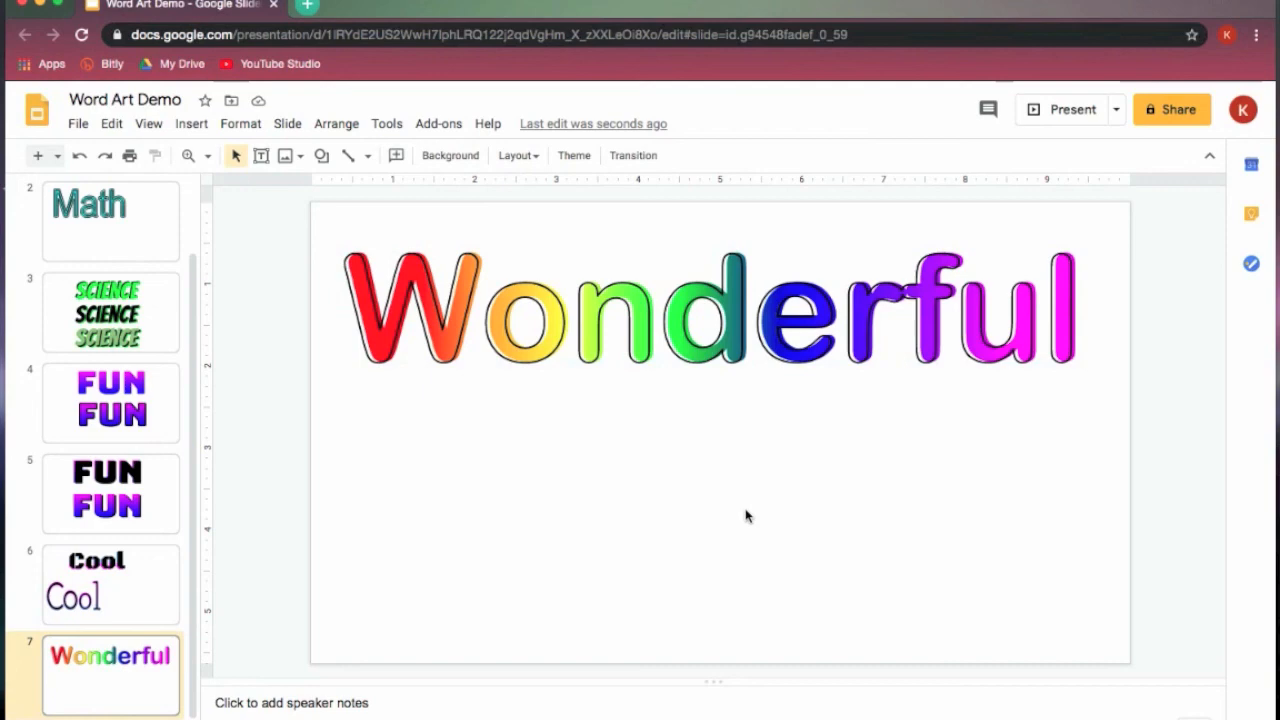
# - Duplicate the rainbow word together with its outline and place the copy below the original on the slide
pyautogui.moveTo(317, 222); pyautogui.dragTo(1146, 412)
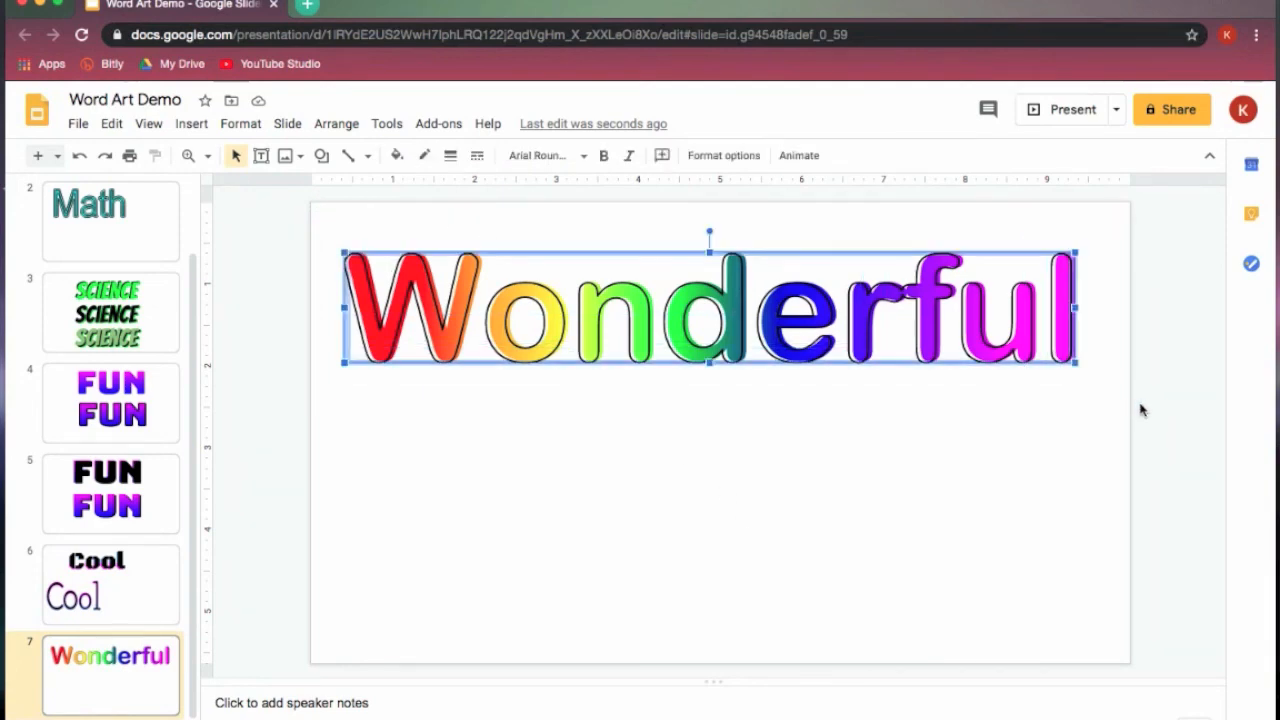
pyautogui.hotkey('ctrl', 'd')
pyautogui.moveTo(640, 350); pyautogui.dragTo(632, 542)
# - Shift the lower copy's black outline down to expose its rainbow layer
pyautogui.click(452, 596)
pyautogui.click(404, 538)
pyautogui.press('Down')
pyautogui.press('Down')
pyautogui.press('Down')
pyautogui.press('Down')
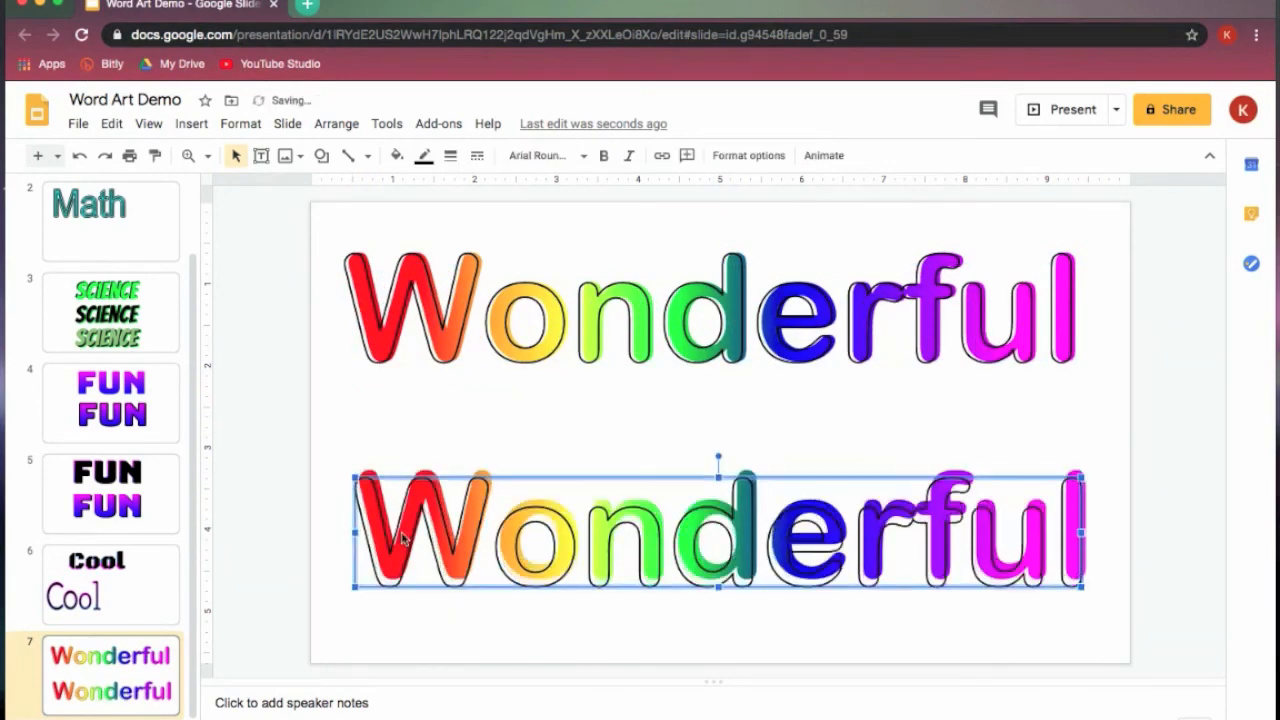
# - Change the lower "Wonderful" rainbow layer's fill to solid purple
pyautogui.click(440, 484)
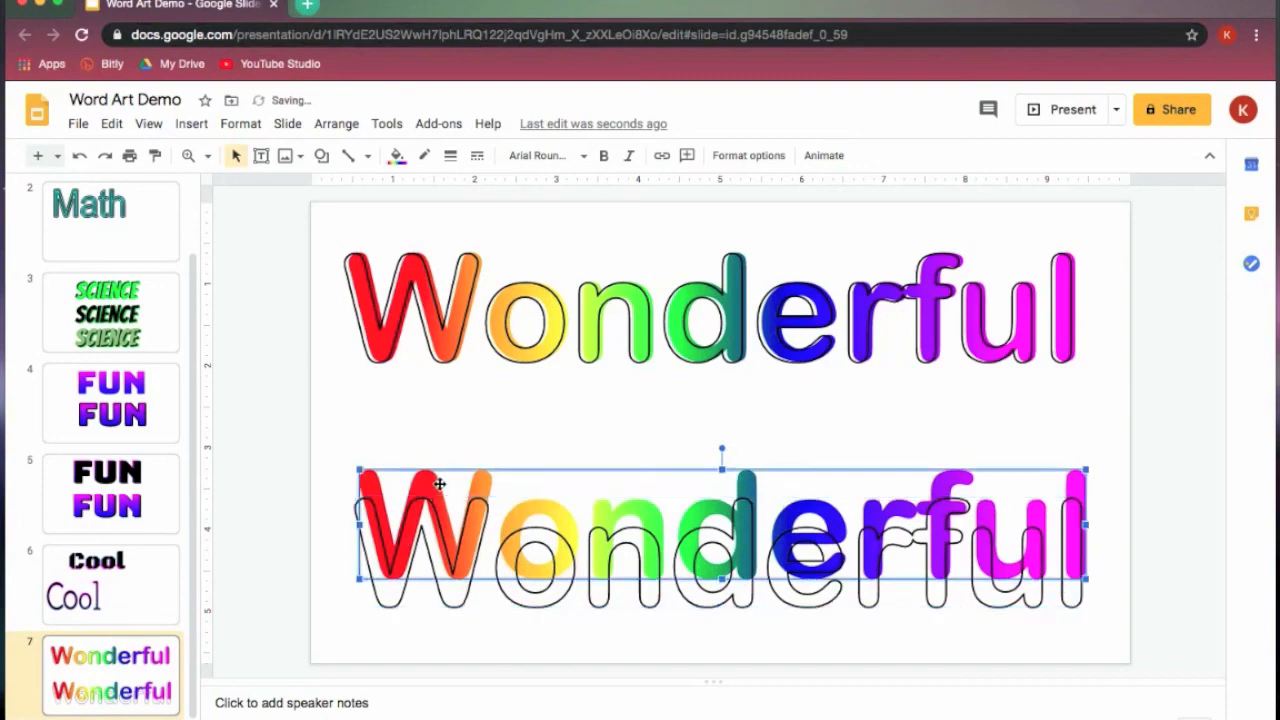
pyautogui.click(396, 155)
pyautogui.click(428, 194)
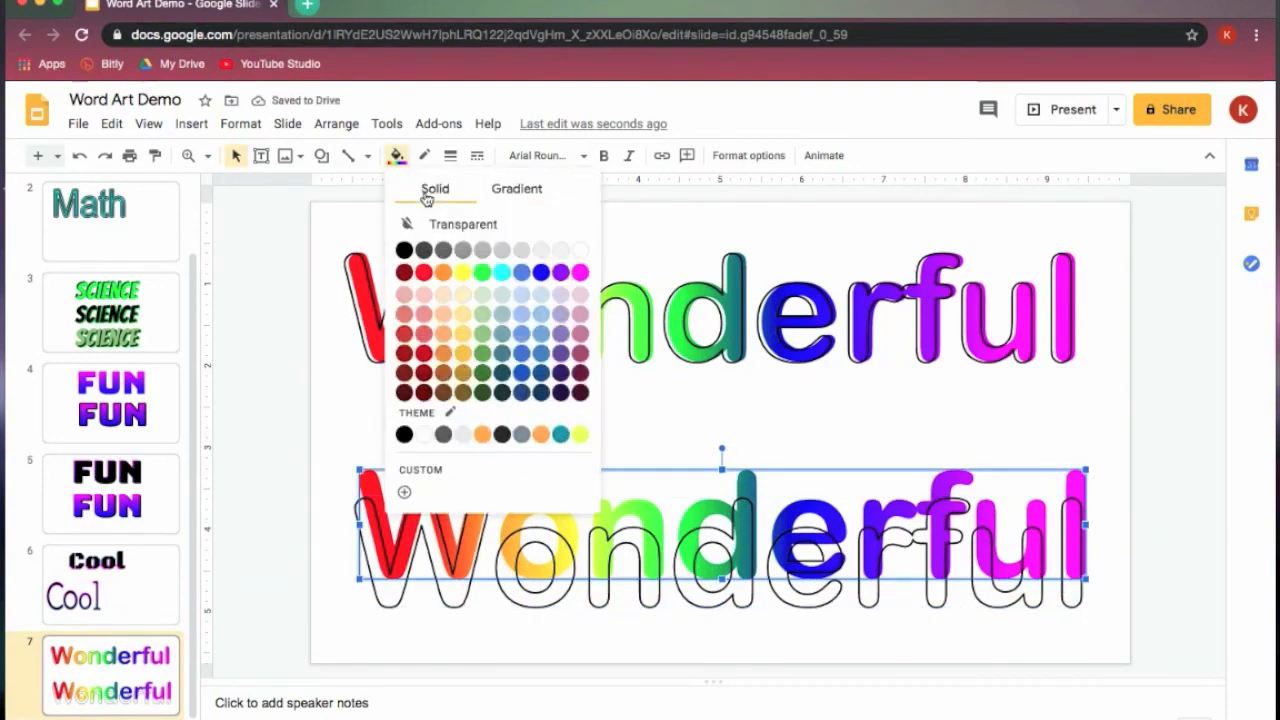
pyautogui.click(560, 272)
# - Move the lower black outline back up over the purple "Wonderful", keeping a slight offset to the left
pyautogui.click(520, 594)
pyautogui.press('Up')
pyautogui.press('Up')
pyautogui.press('Up')
pyautogui.press('Up')
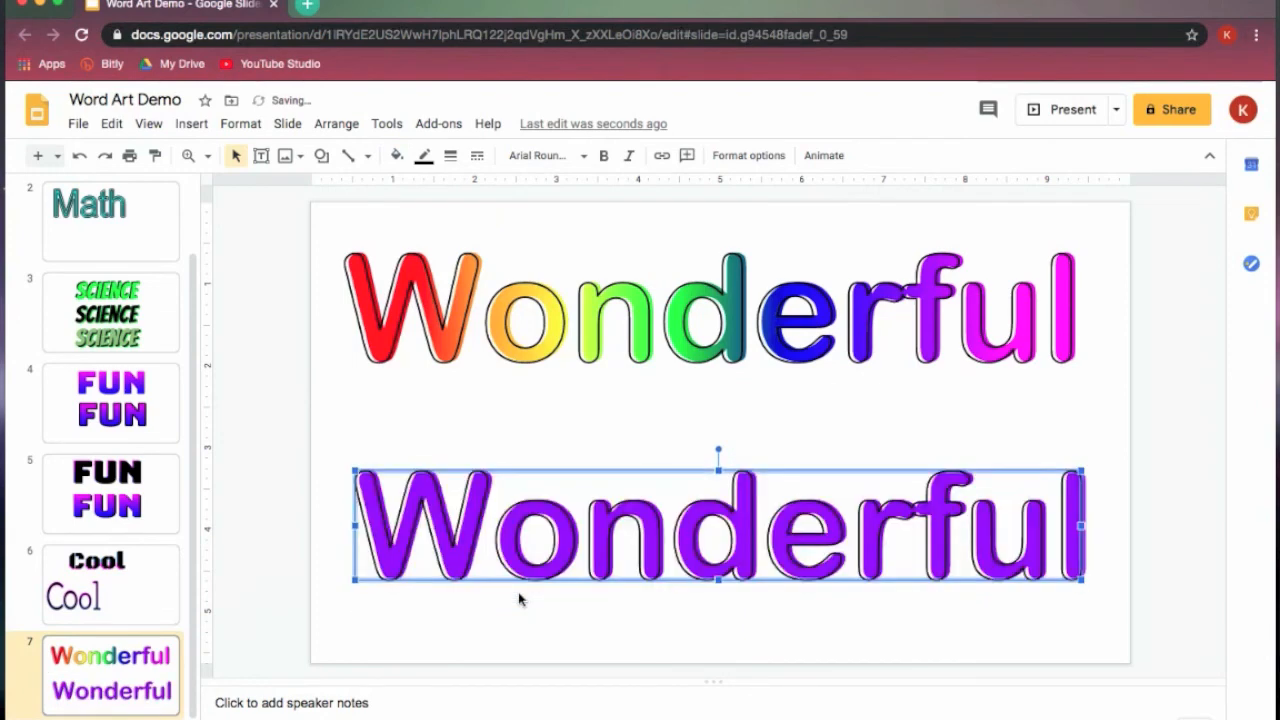
pyautogui.click(1157, 415)
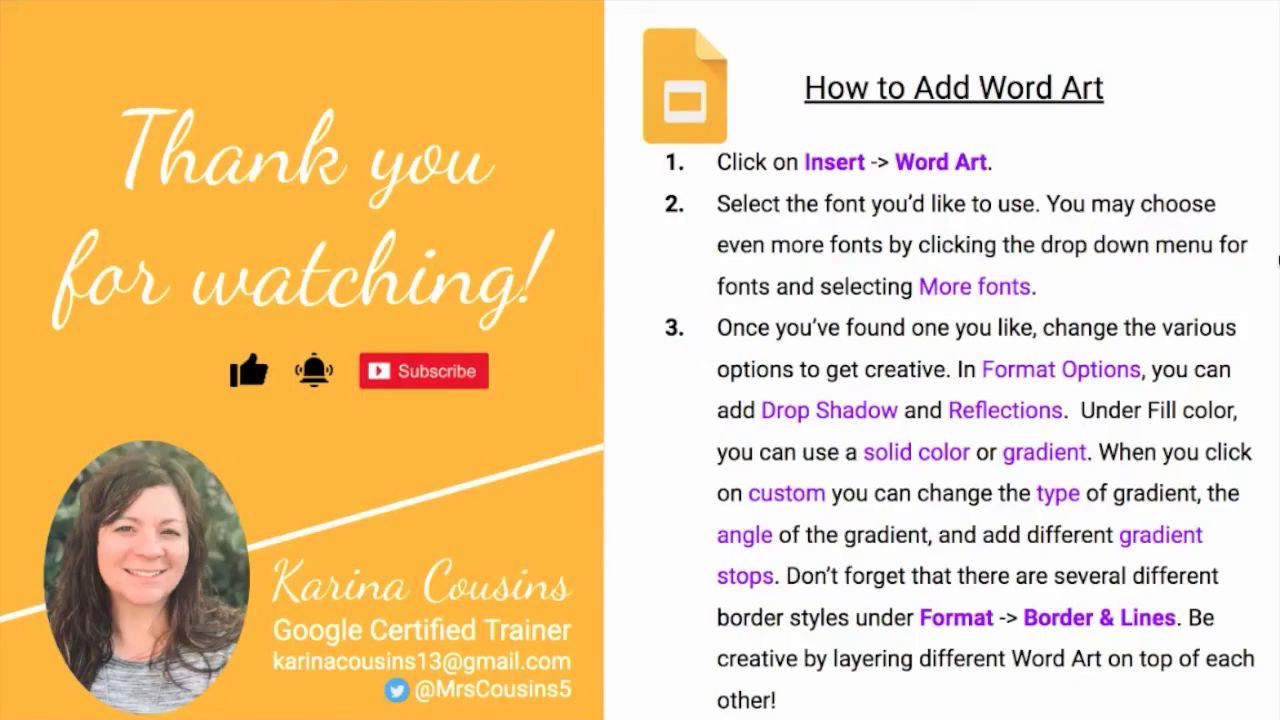